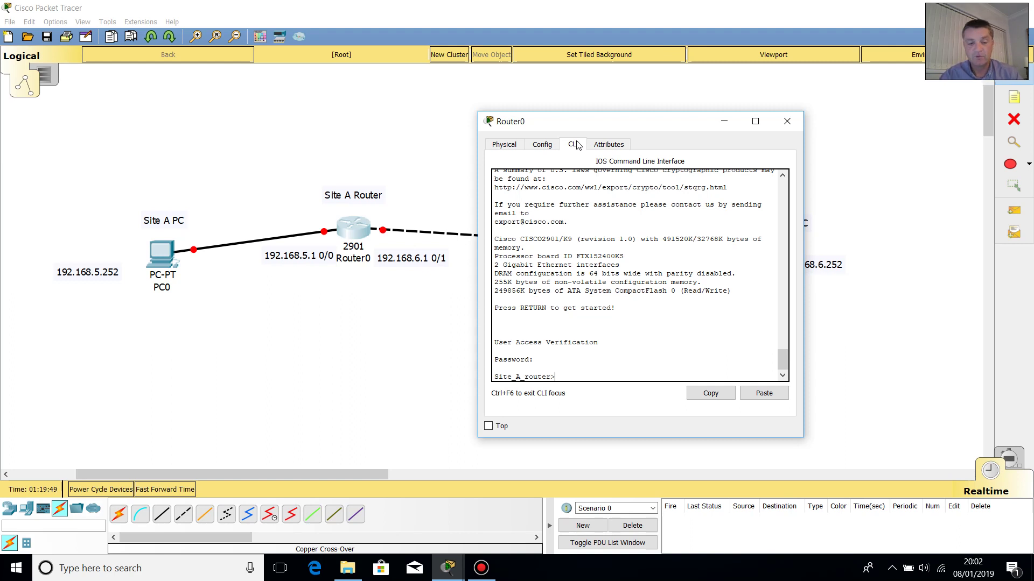
# - Exit the console session and log back into the Site A router with the console password
pyautogui.write('e')
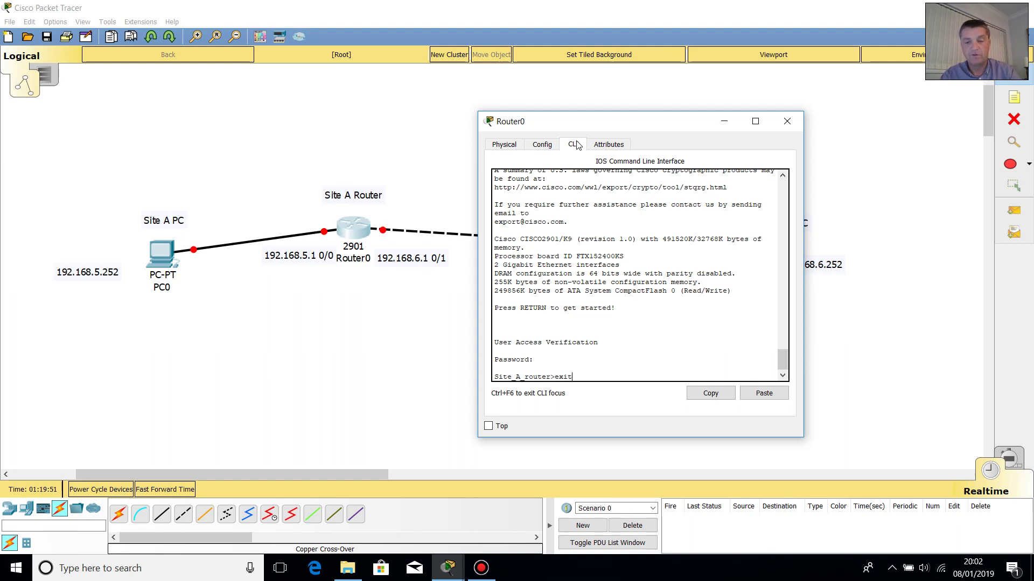
pyautogui.write('xit')
pyautogui.press('Return')
pyautogui.press('Return')
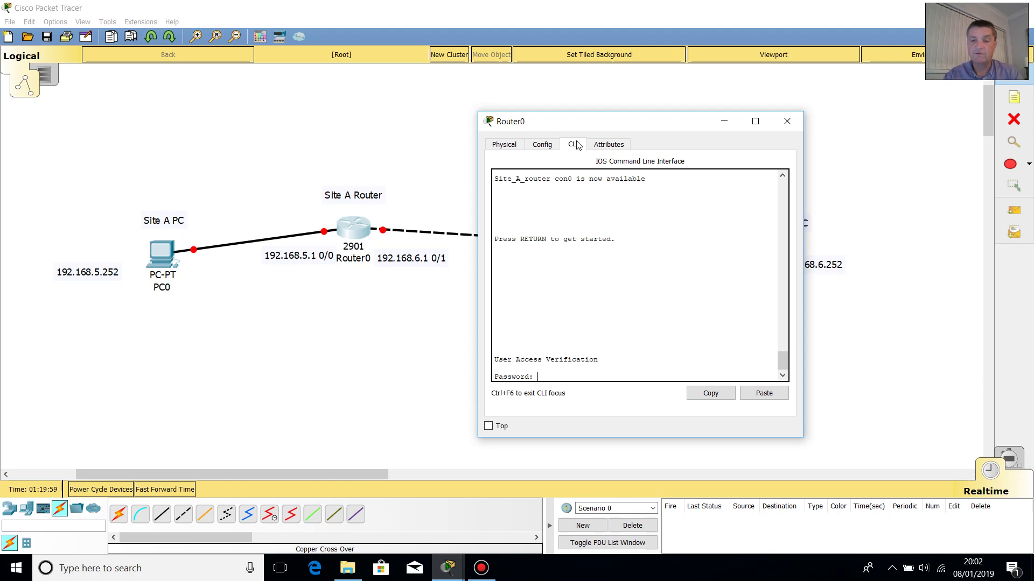
pyautogui.press('Return')
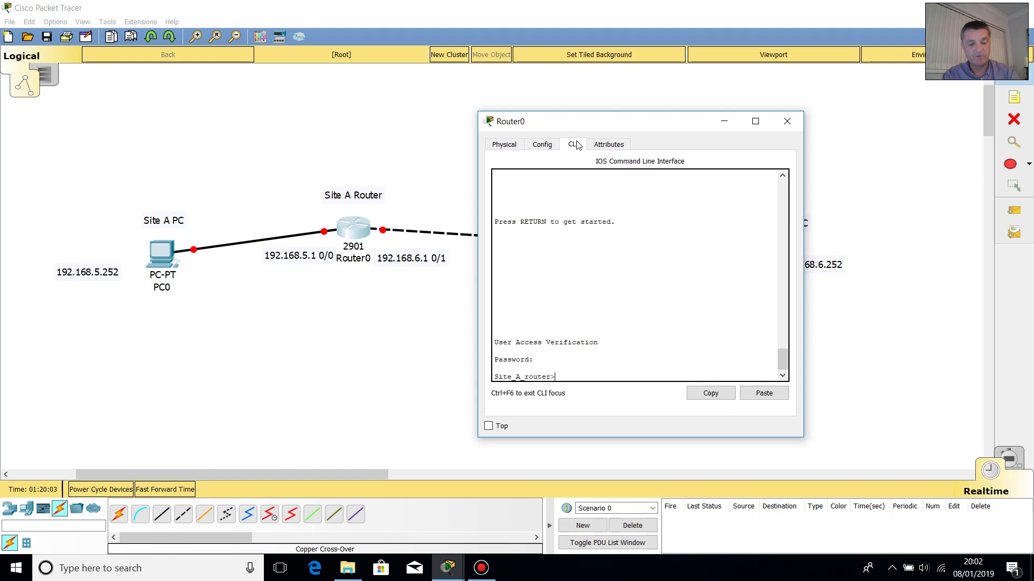
# - Enter privileged EXEC mode with enable and the enable password
pyautogui.write('enable')
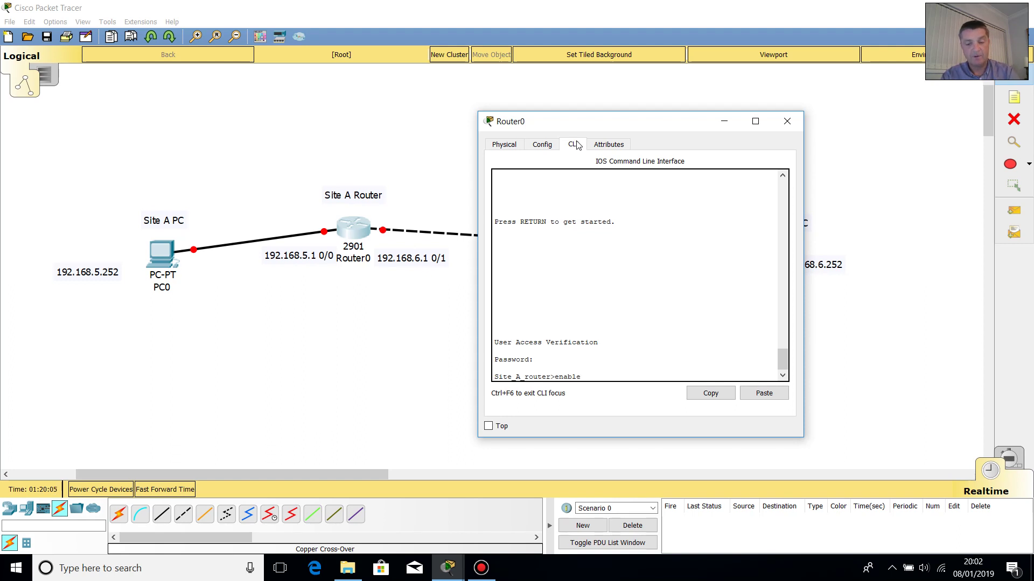
pyautogui.press('Return')
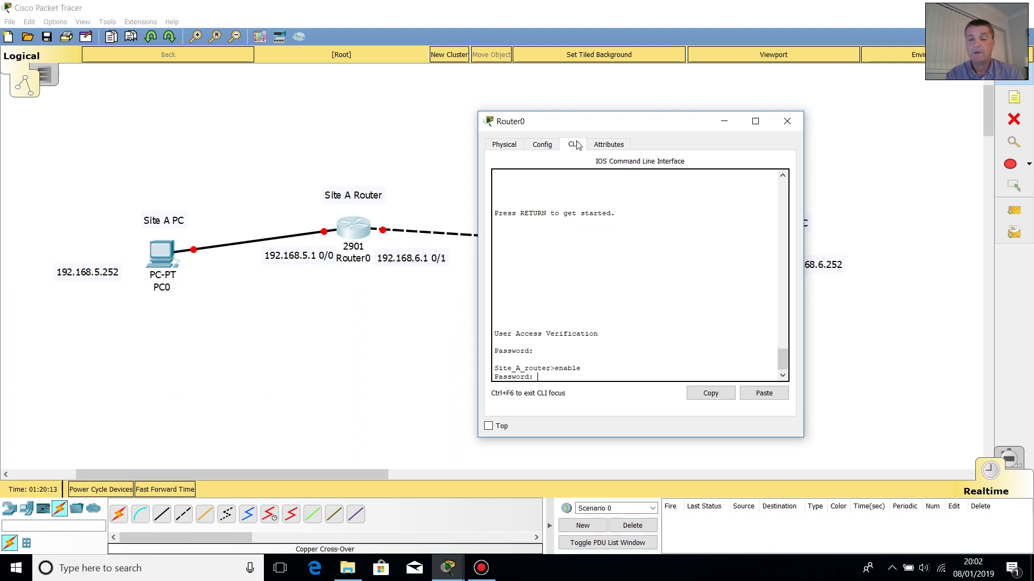
pyautogui.press('Return')
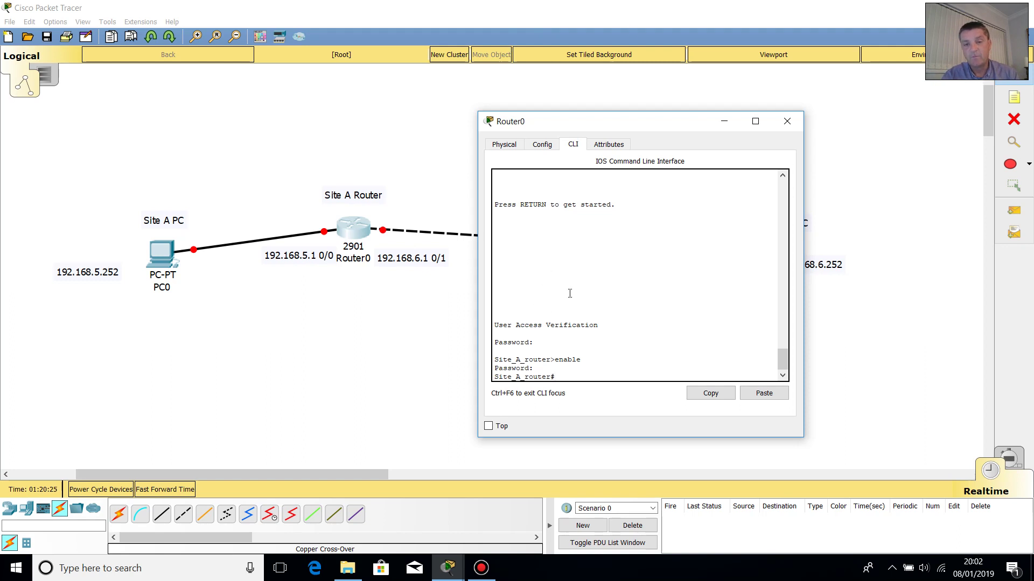
pyautogui.click(781, 349)
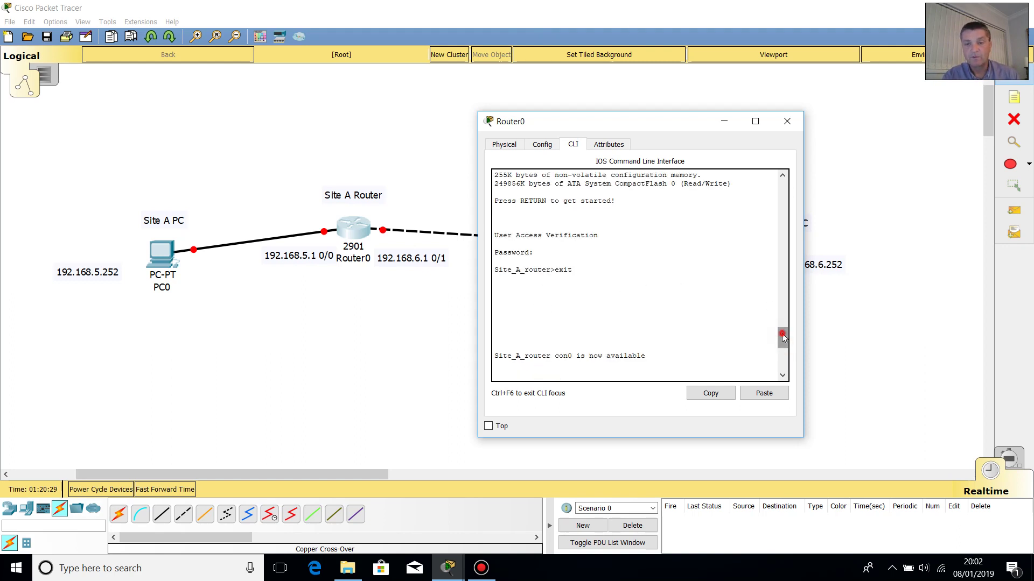
pyautogui.scroll(2, 784, 332)
pyautogui.moveTo(783, 332); pyautogui.dragTo(787, 361)
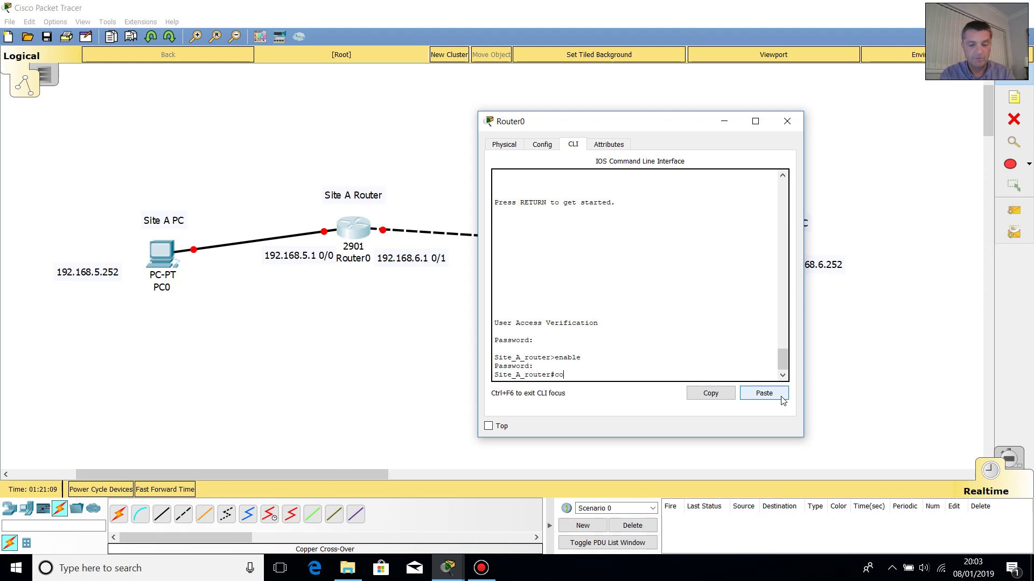
# - Enter global configuration mode with configure terminal
pyautogui.write('fo')
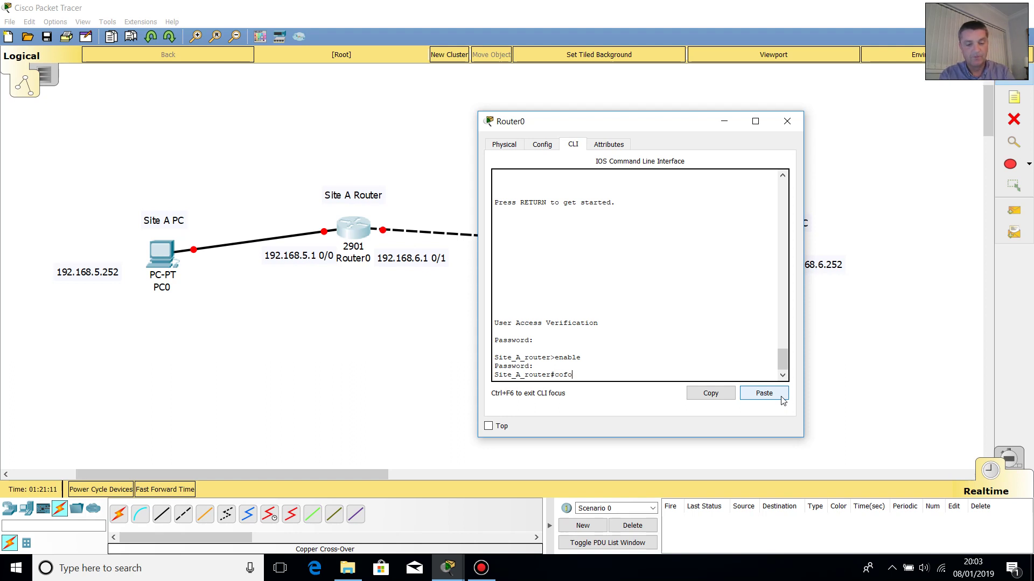
pyautogui.press('BackSpace')
pyautogui.write('nfigu')
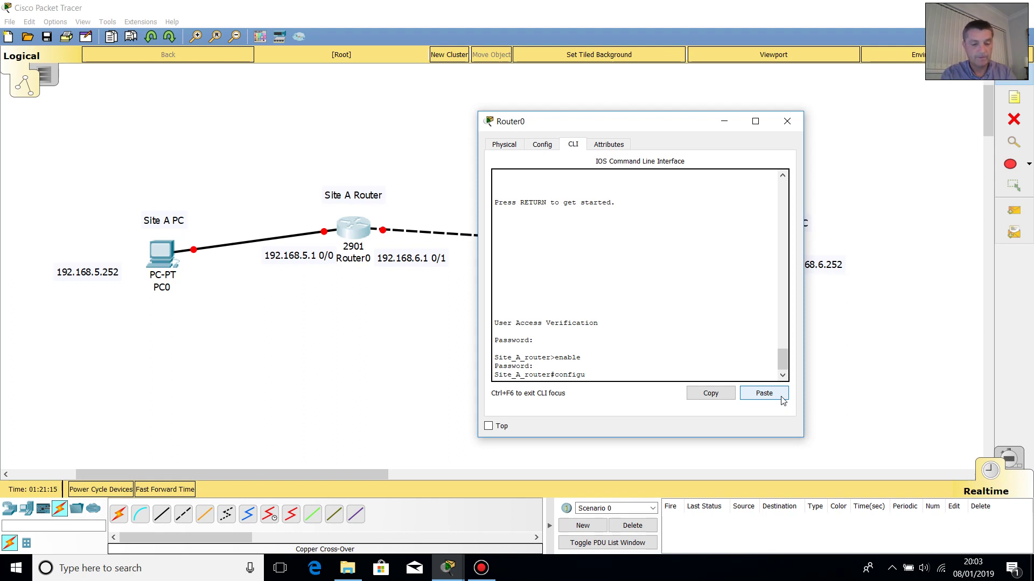
pyautogui.write('re te')
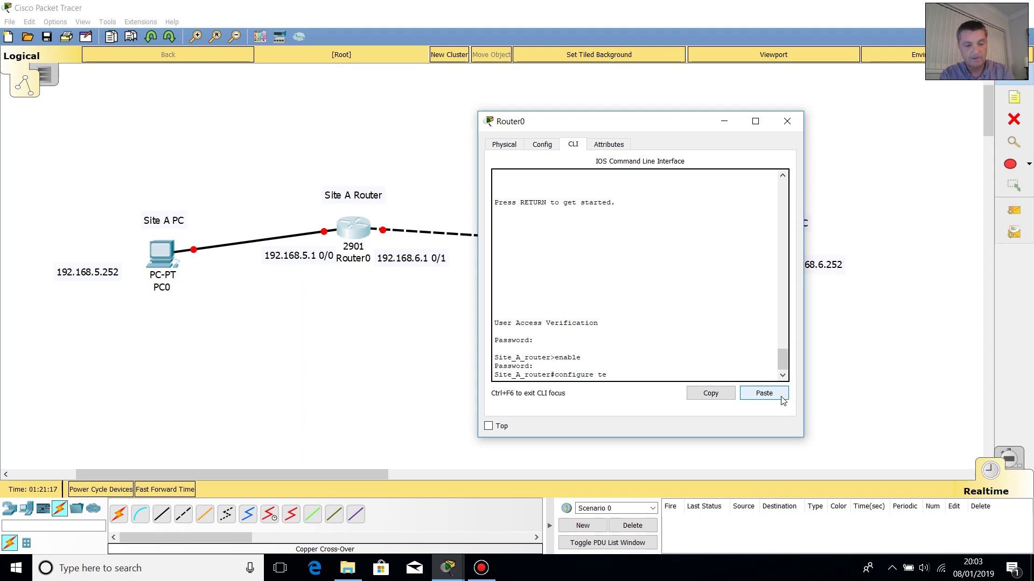
pyautogui.write('rminal')
pyautogui.press('Return')
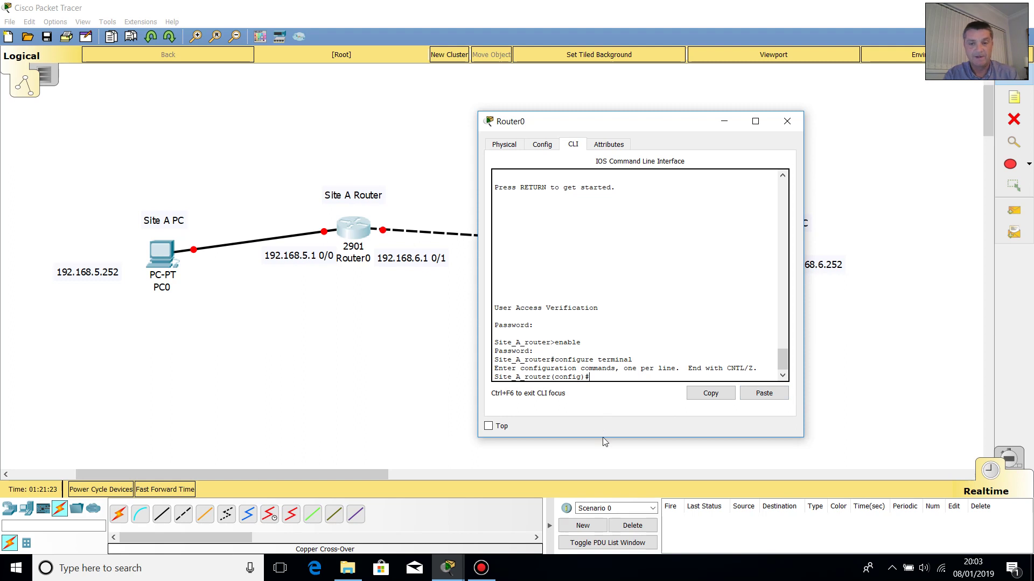
# - Add a banner motd delimited by $ reading NO UNAUTHORISED ACCESS between rows of #
pyautogui.write('ba')
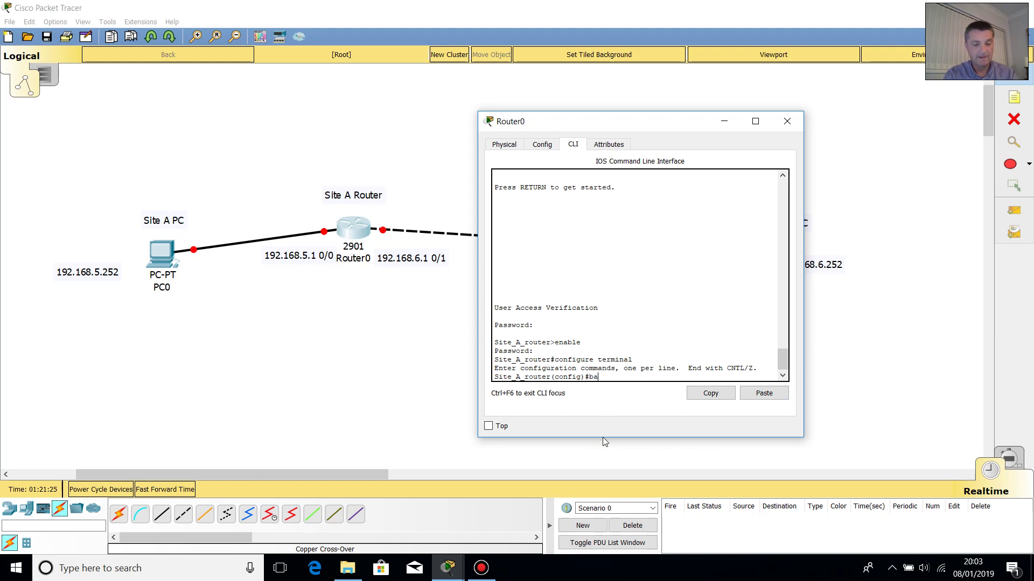
pyautogui.write('nner moth')
pyautogui.press('BackSpace')
pyautogui.write('d')
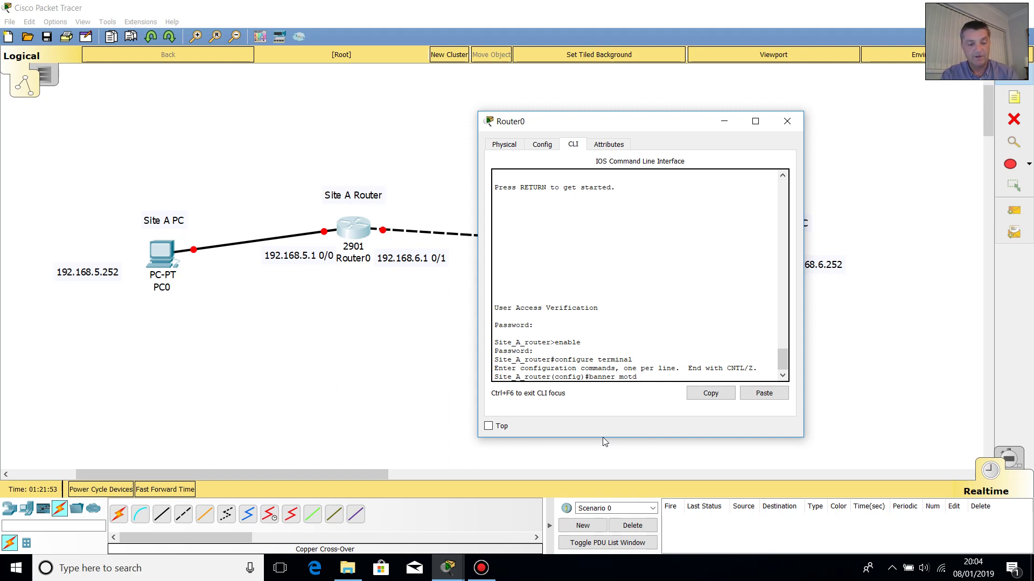
pyautogui.write('$')
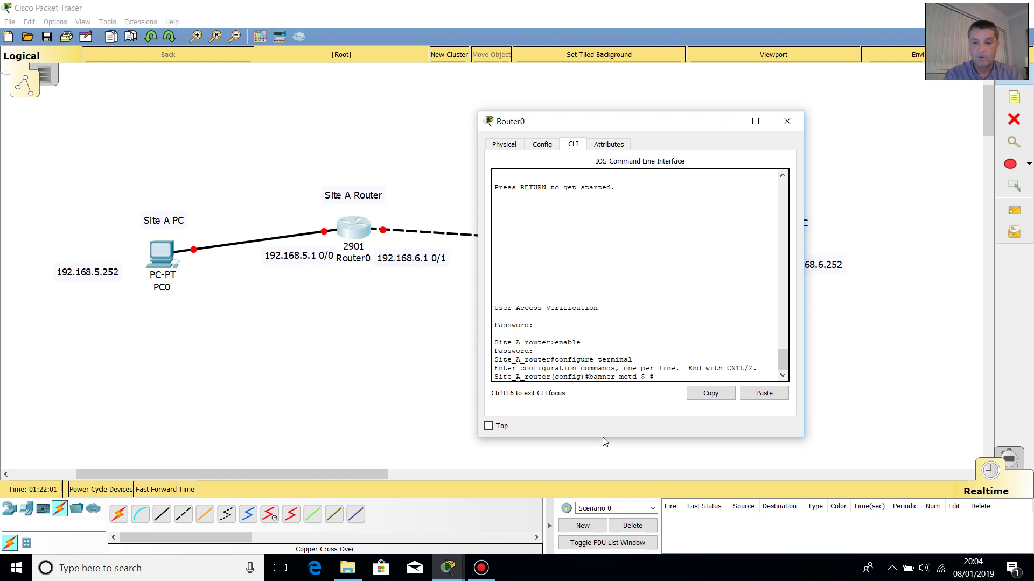
pyautogui.write('#########################################################################')
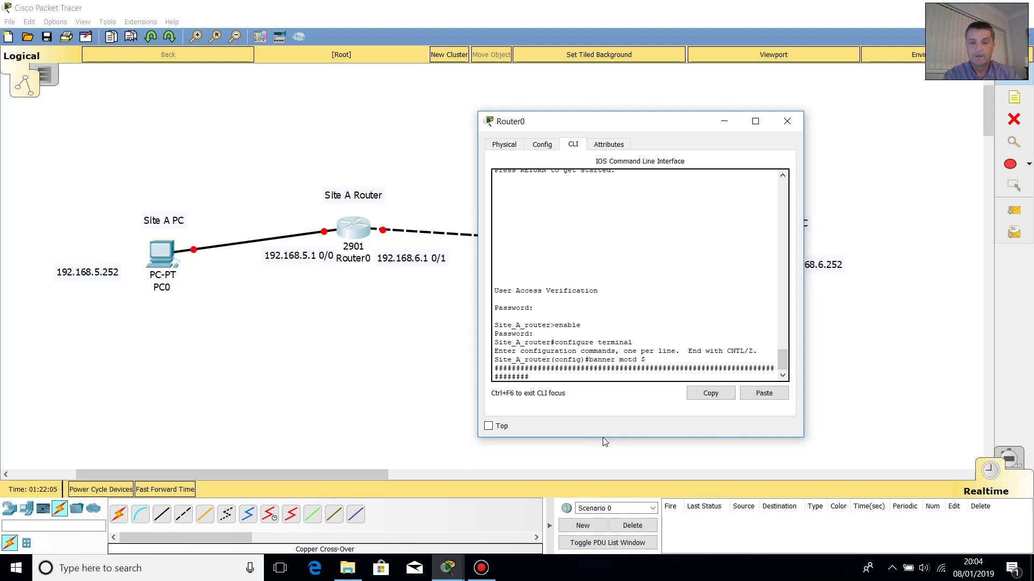
pyautogui.write('  n')
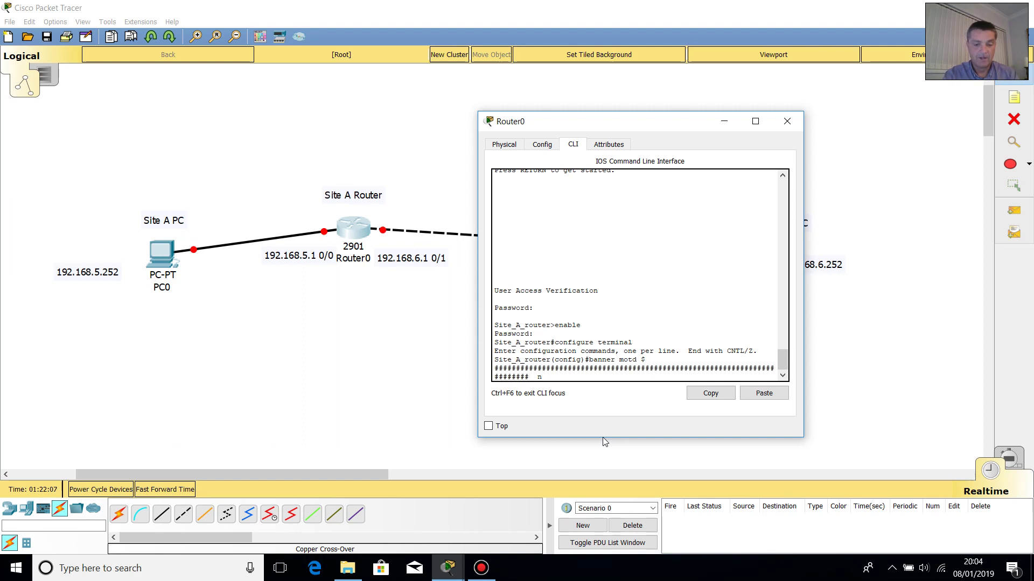
pyautogui.write('o')
pyautogui.press('capslock')
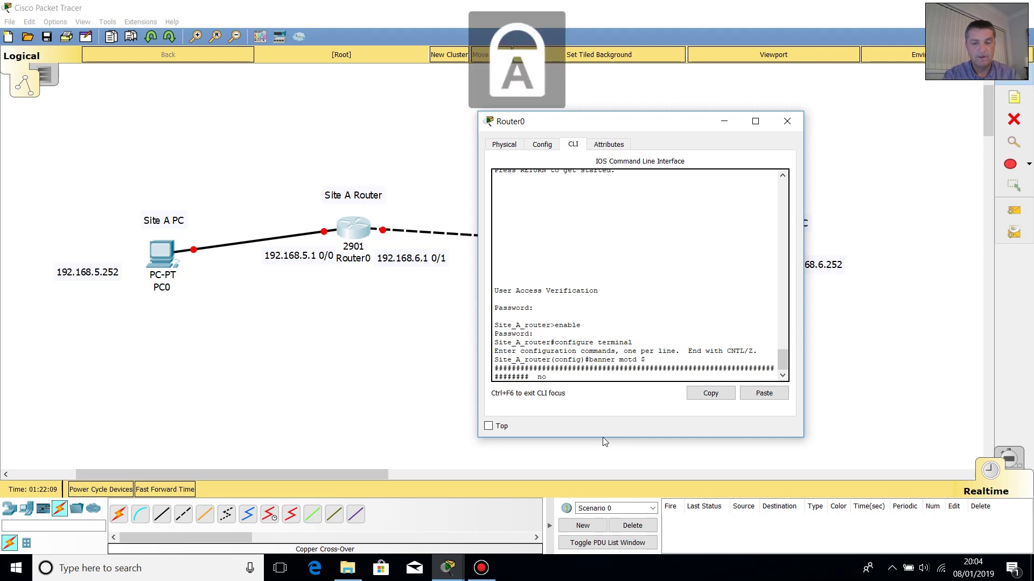
pyautogui.press('BackSpace')
pyautogui.press('BackSpace')
pyautogui.press('BackSpace')
pyautogui.write('NO')
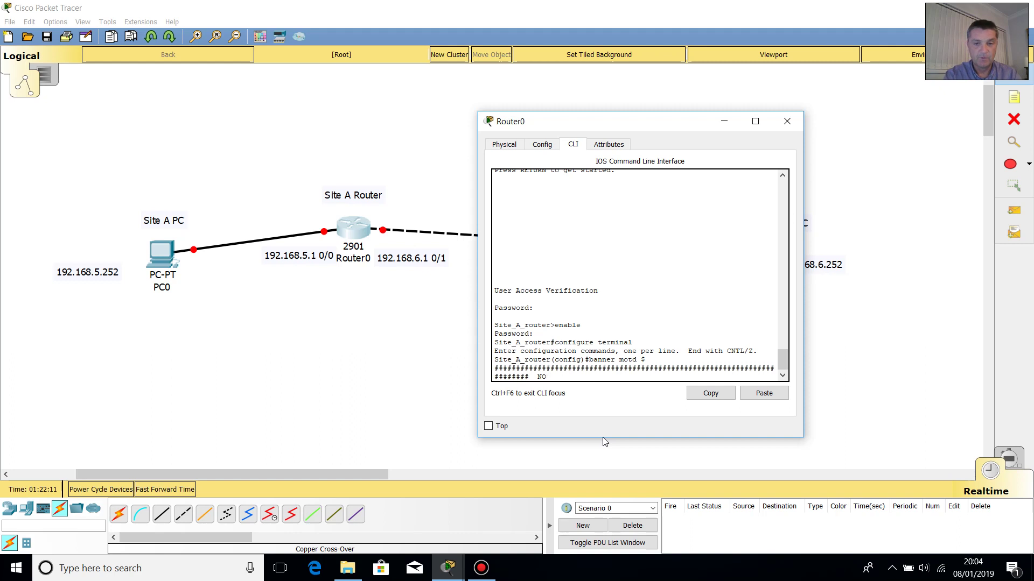
pyautogui.write(' UNAUTHO')
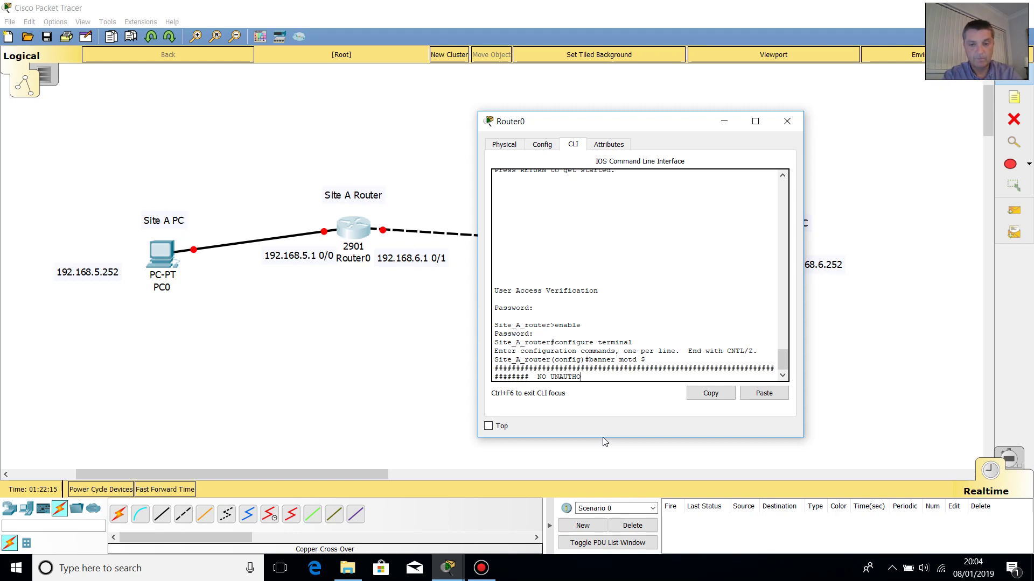
pyautogui.write('RISED ACCESS')
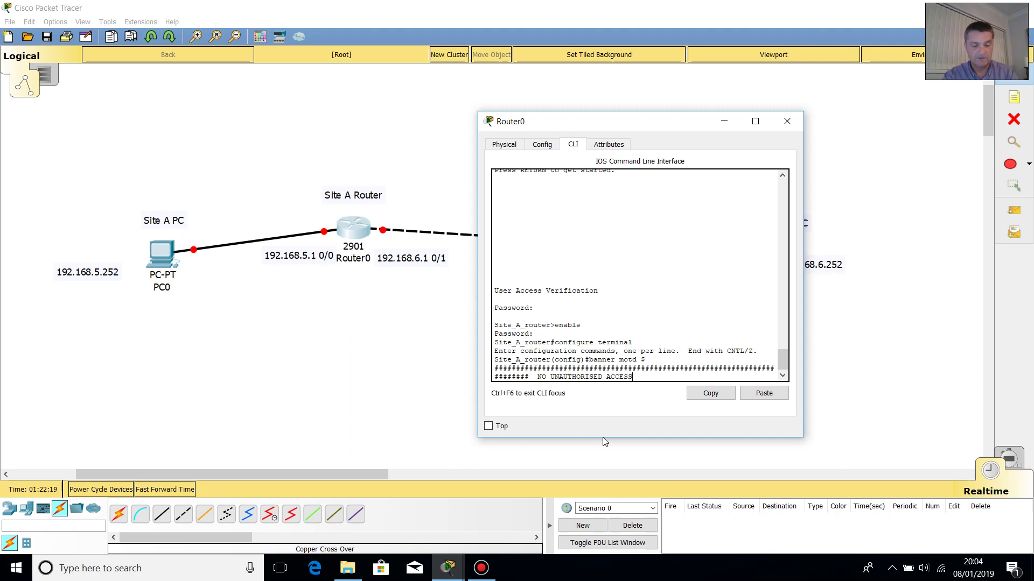
pyautogui.write('  ######')
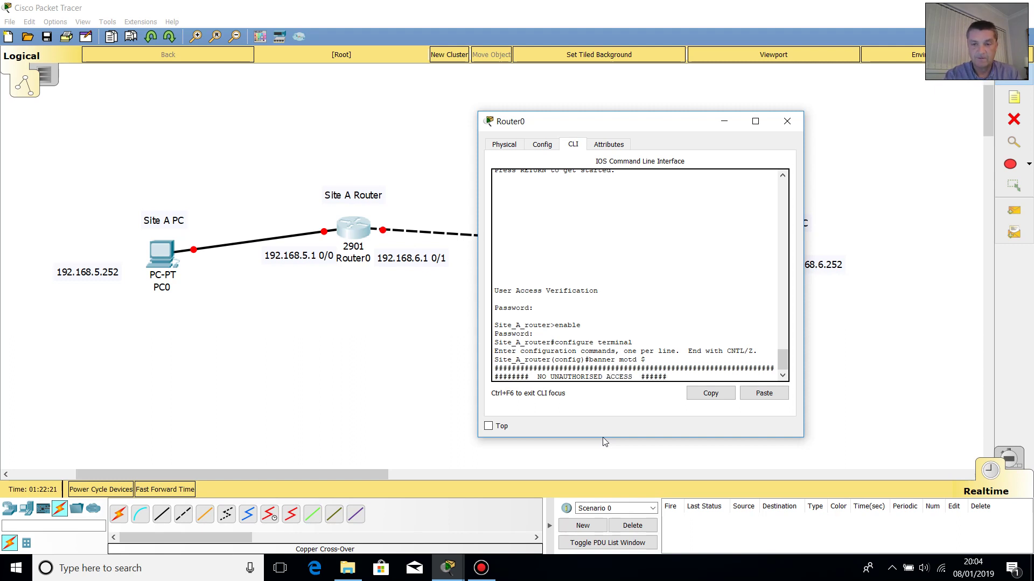
pyautogui.write('############################################################')
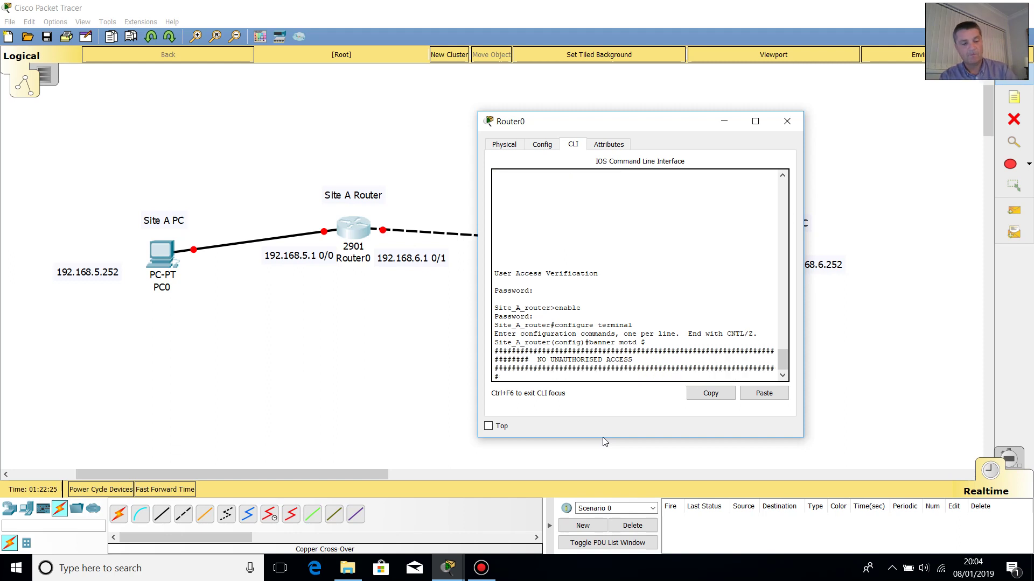
pyautogui.press('capslock')
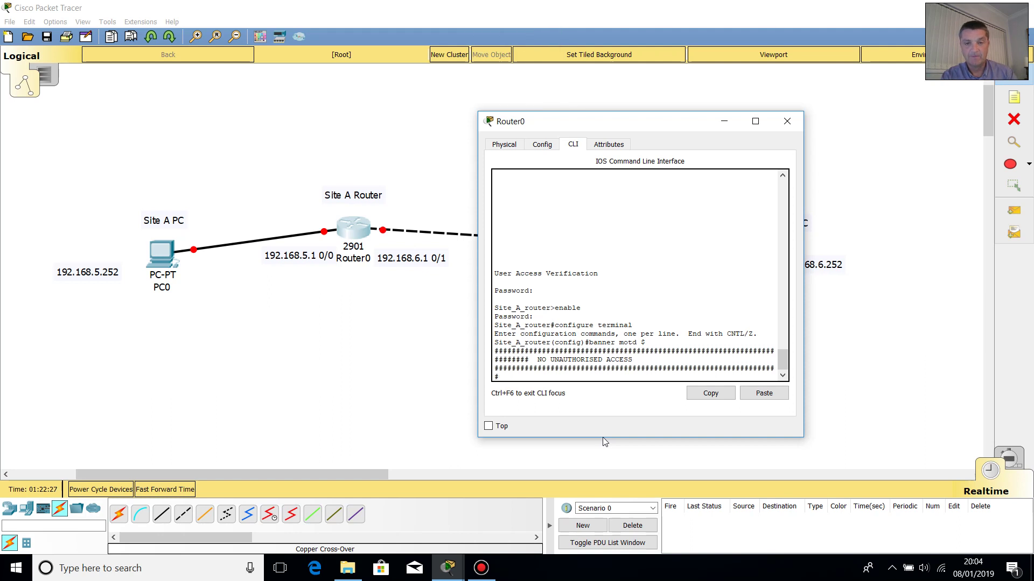
pyautogui.write('$')
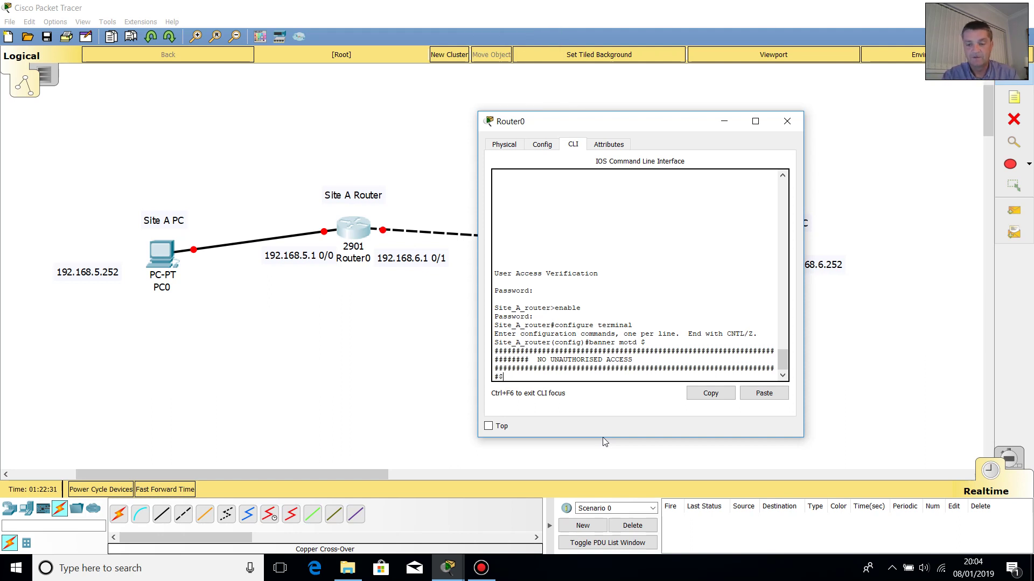
pyautogui.press('Return')
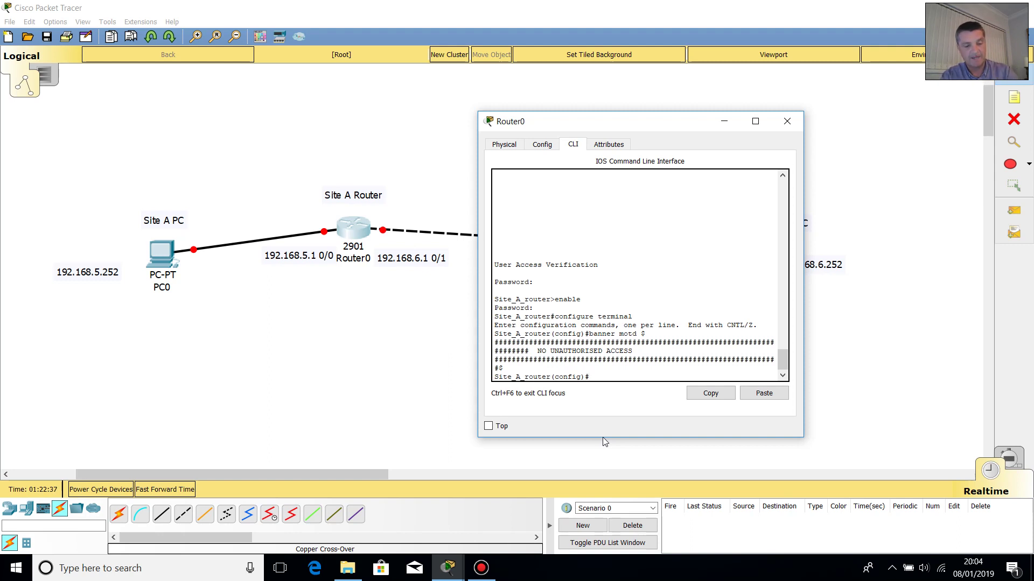
# - Leave global configuration and log out to check that the new banner appears
pyautogui.write('exit')
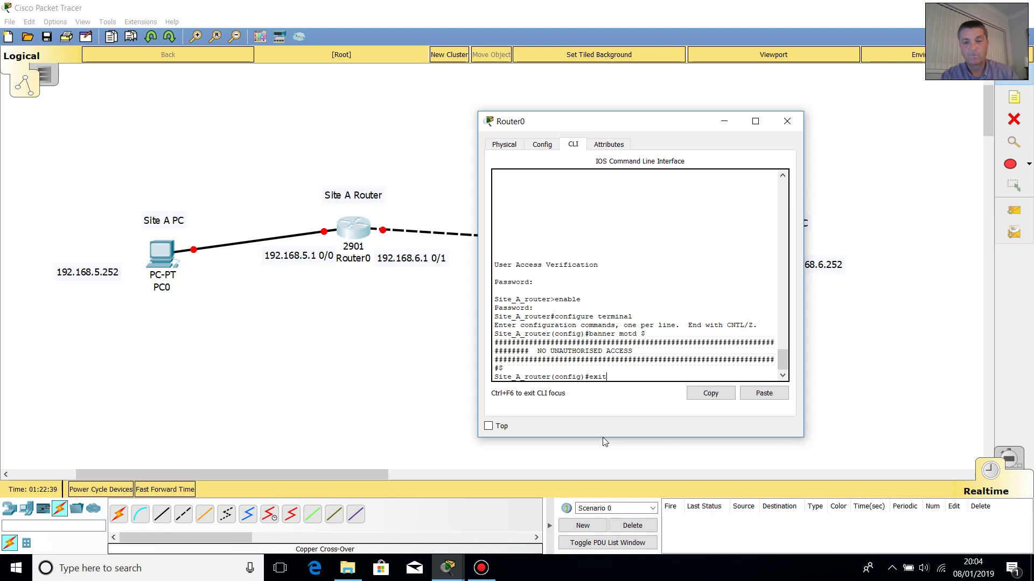
pyautogui.press('Return')
pyautogui.press('Return')
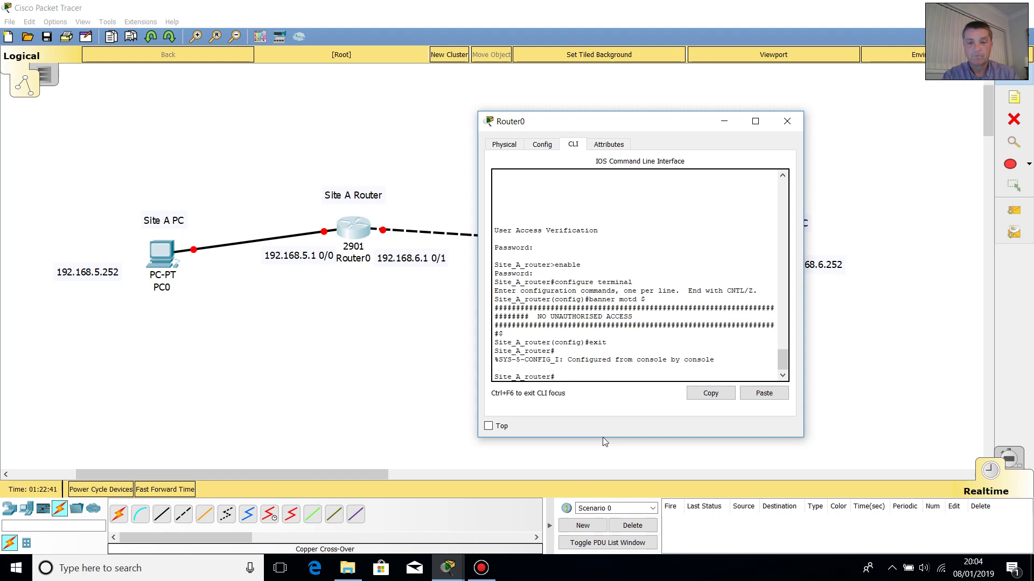
pyautogui.write('exit')
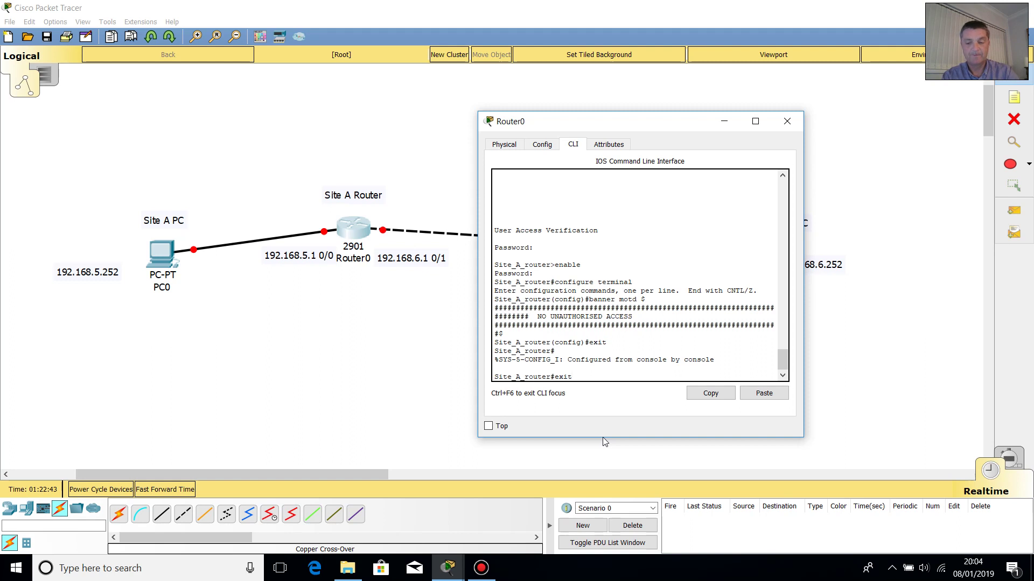
pyautogui.press('Return')
pyautogui.press('Return')
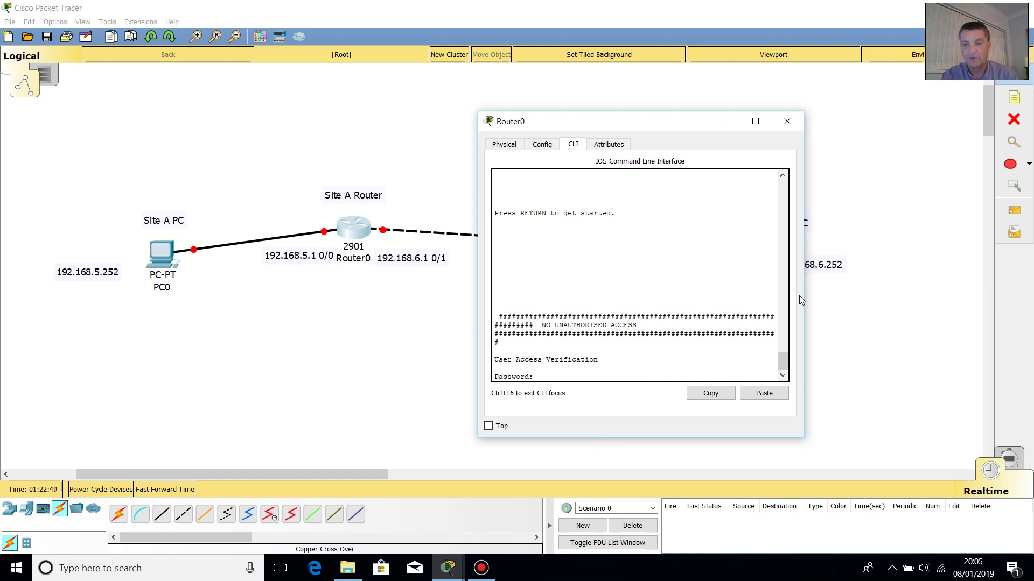
# - Log back in with the console password and reach Site_A_router# using the enable password
pyautogui.moveTo(867, 301)
pyautogui.mouseDown()
pyautogui.moveTo(905, 299)
pyautogui.moveTo(839, 297)
pyautogui.moveTo(878, 296)
pyautogui.mouseUp()
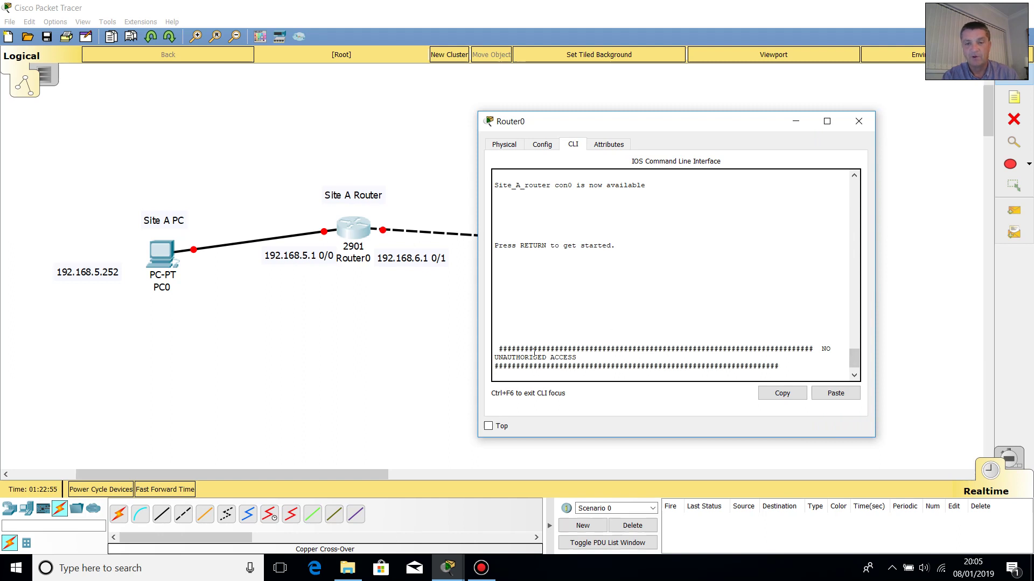
pyautogui.press('Return')
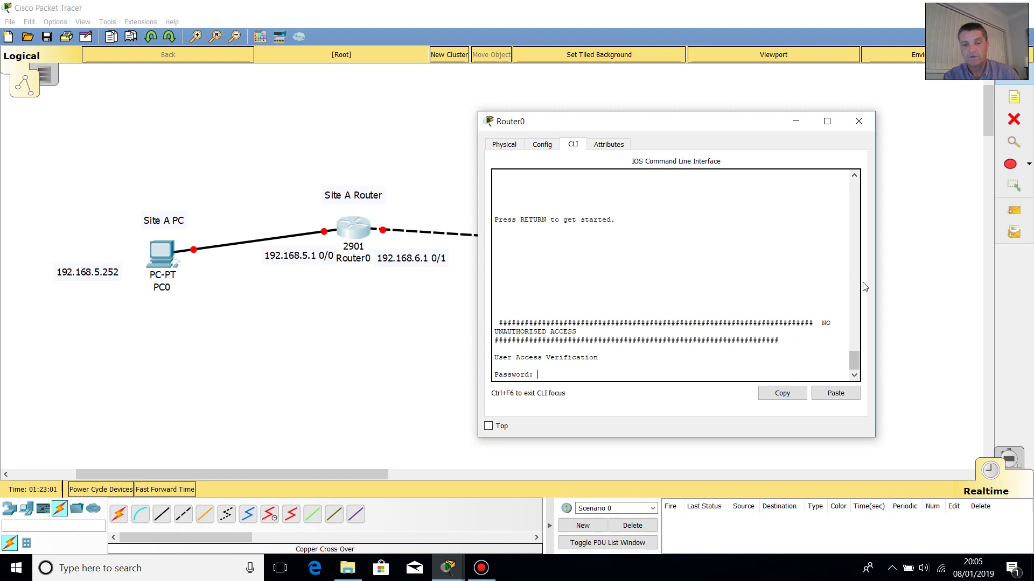
pyautogui.moveTo(876, 279); pyautogui.dragTo(847, 271)
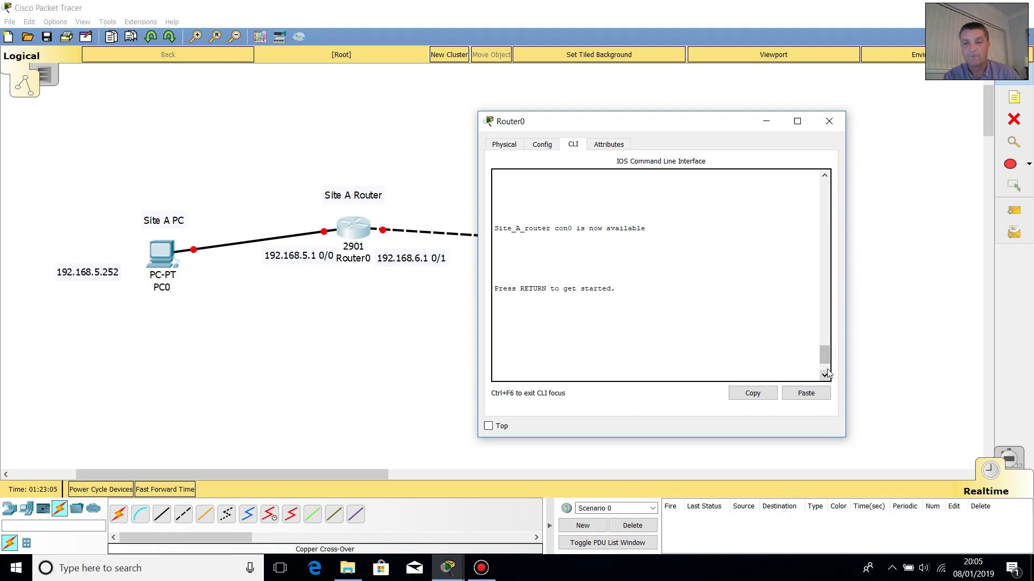
pyautogui.moveTo(825, 359); pyautogui.dragTo(826, 373)
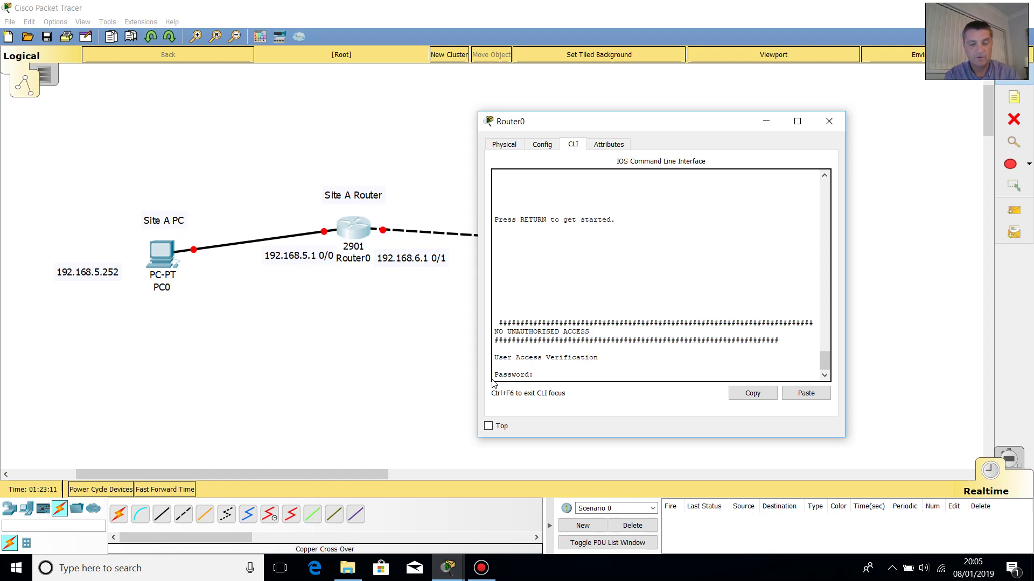
pyautogui.press('Return')
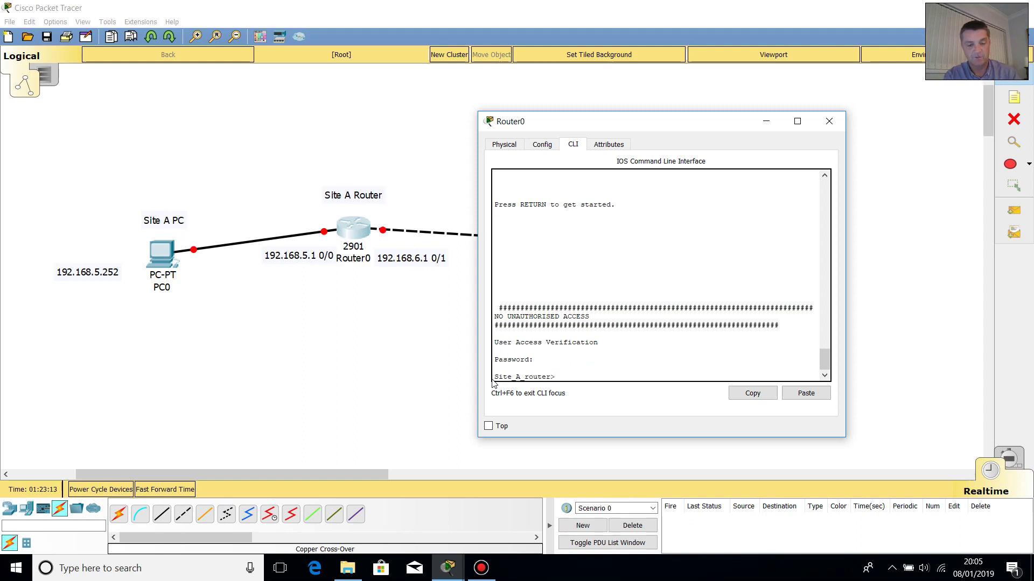
pyautogui.write('enable')
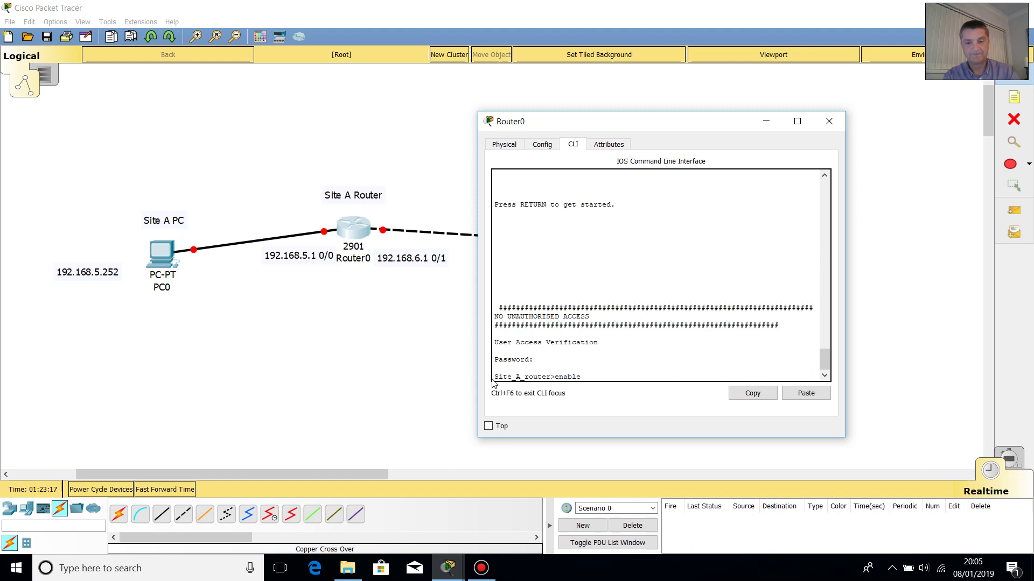
pyautogui.press('Return')
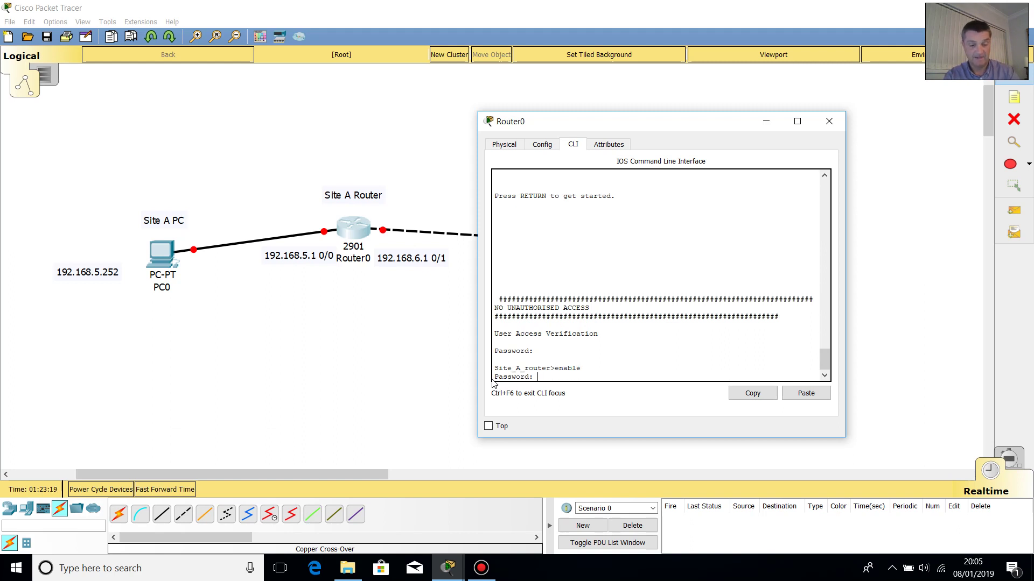
pyautogui.press('Return')
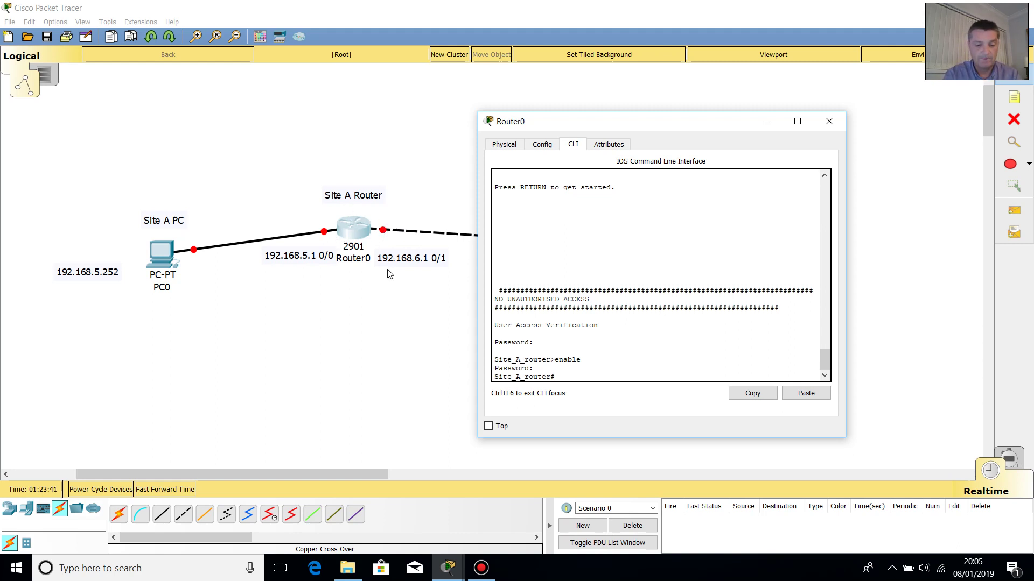
# - Run show ip interface brief: Gi0/0, Gi0/1 and Vlan1 are unassigned and administratively down
pyautogui.write('show')
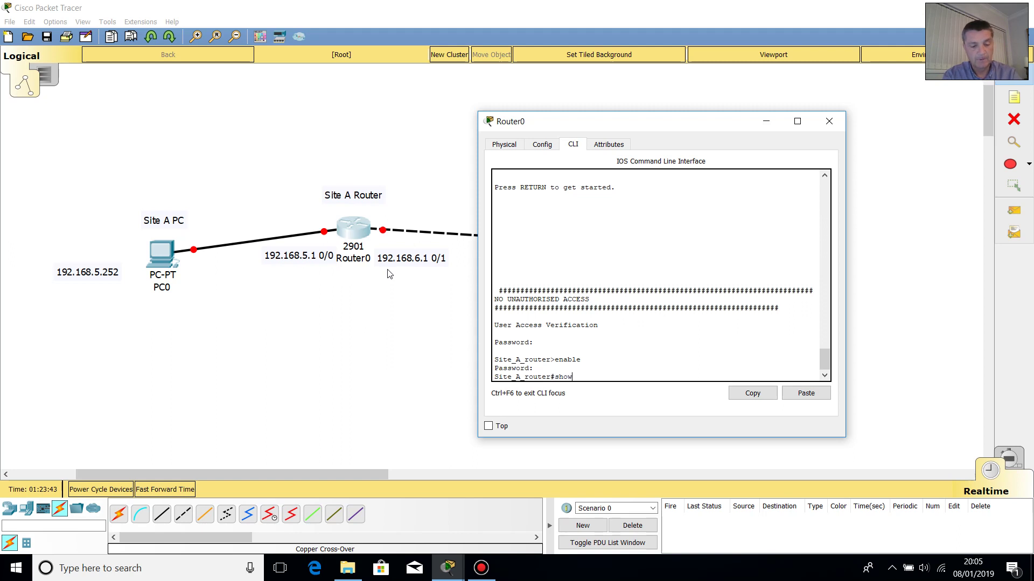
pyautogui.write(' ip in')
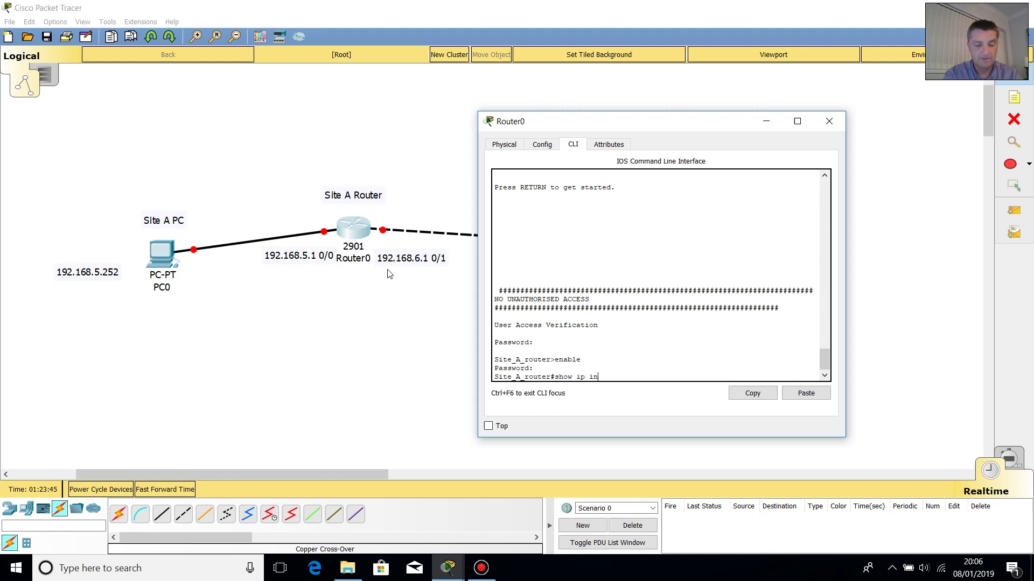
pyautogui.write('terfac')
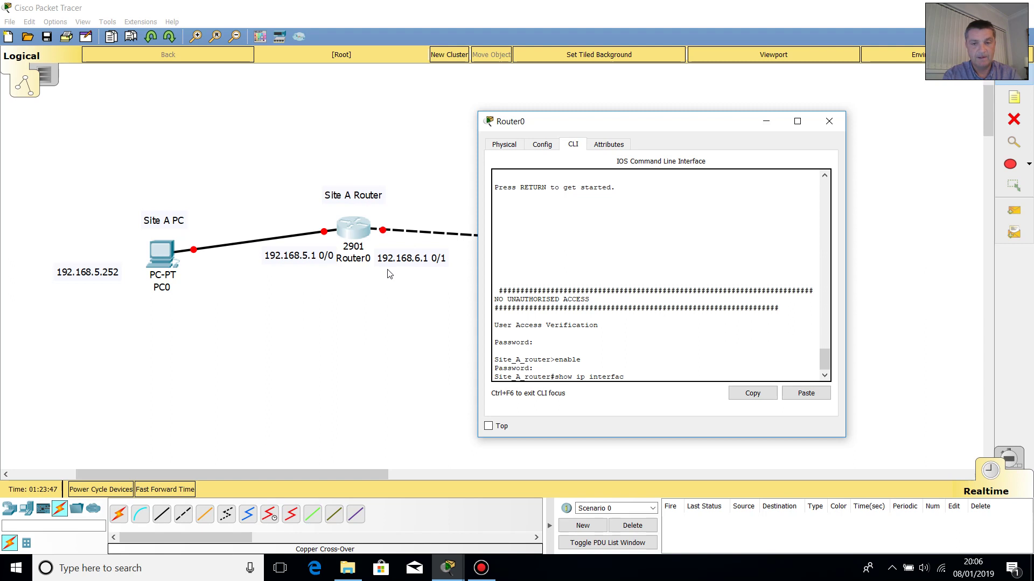
pyautogui.write('e')
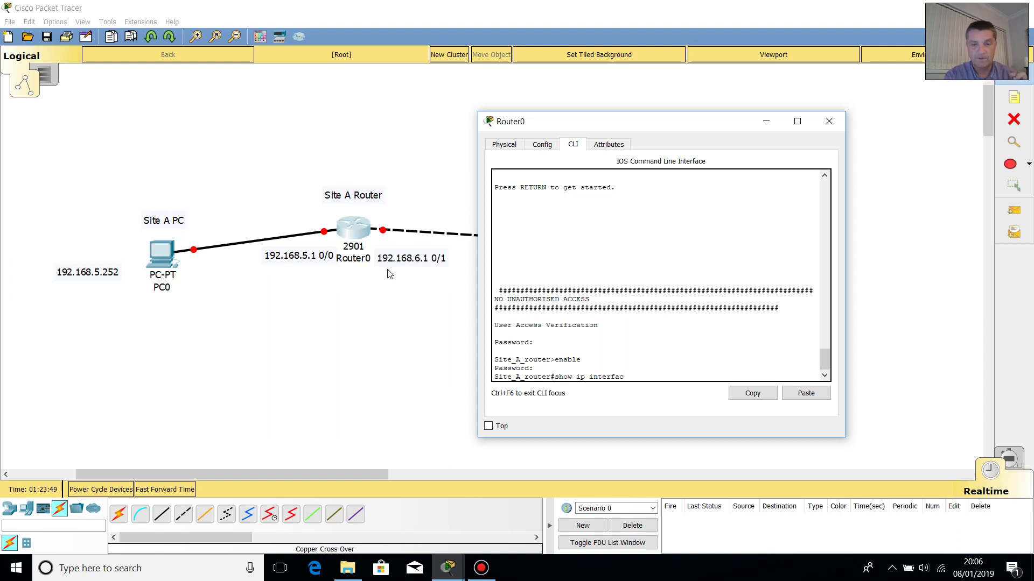
pyautogui.write(' br')
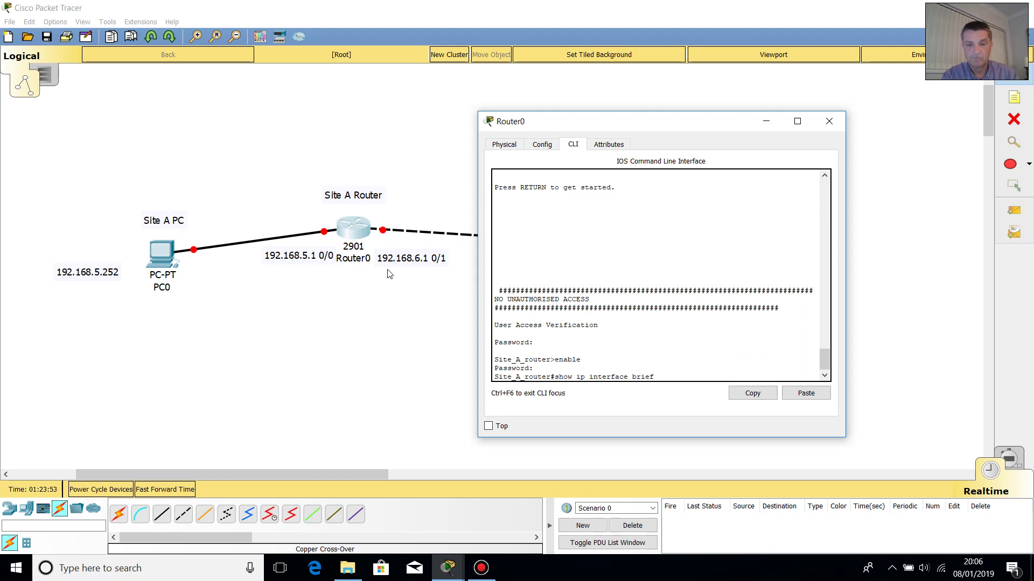
pyautogui.write('ief')
pyautogui.press('Return')
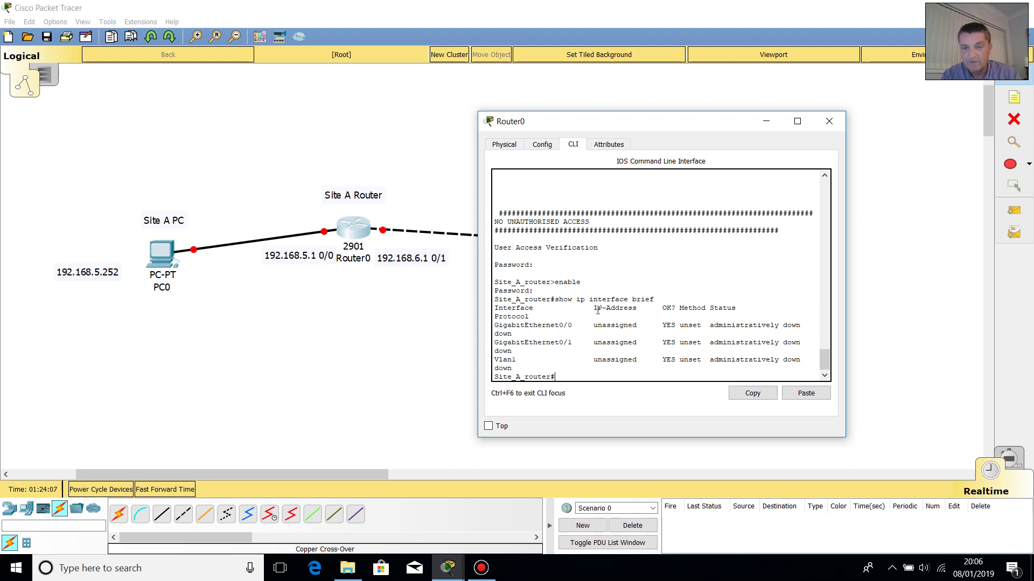
pyautogui.moveTo(594, 309); pyautogui.dragTo(619, 360)
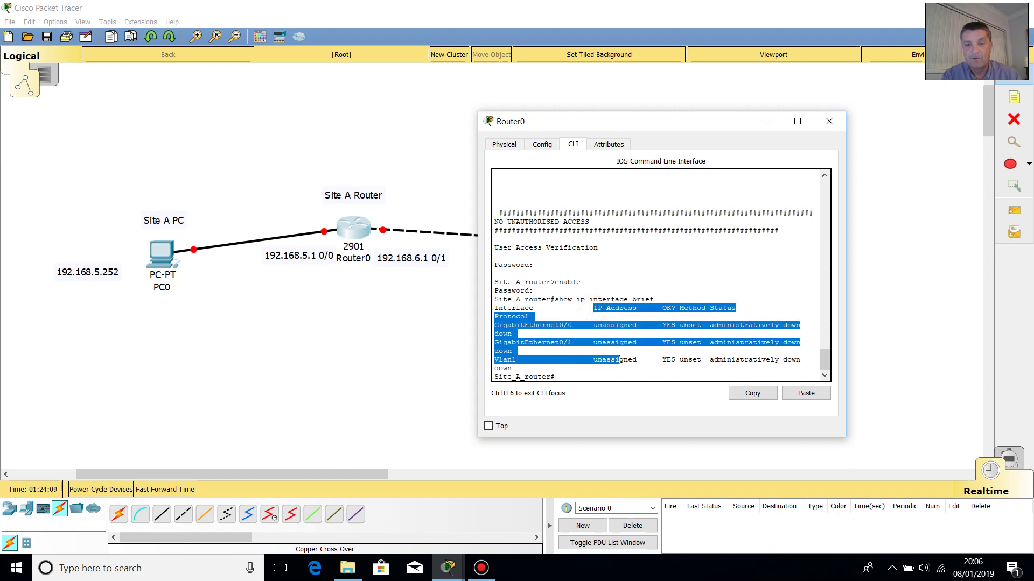
pyautogui.click(671, 359)
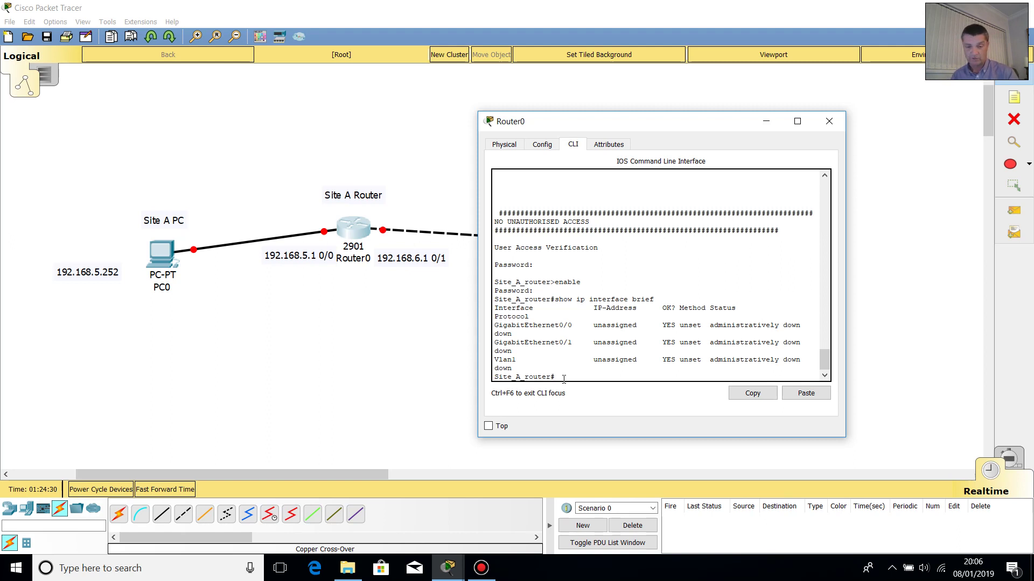
# - Try int gigabitethernet 0/0 at the privileged prompt, which is rejected as invalid input
pyautogui.write('nterface')
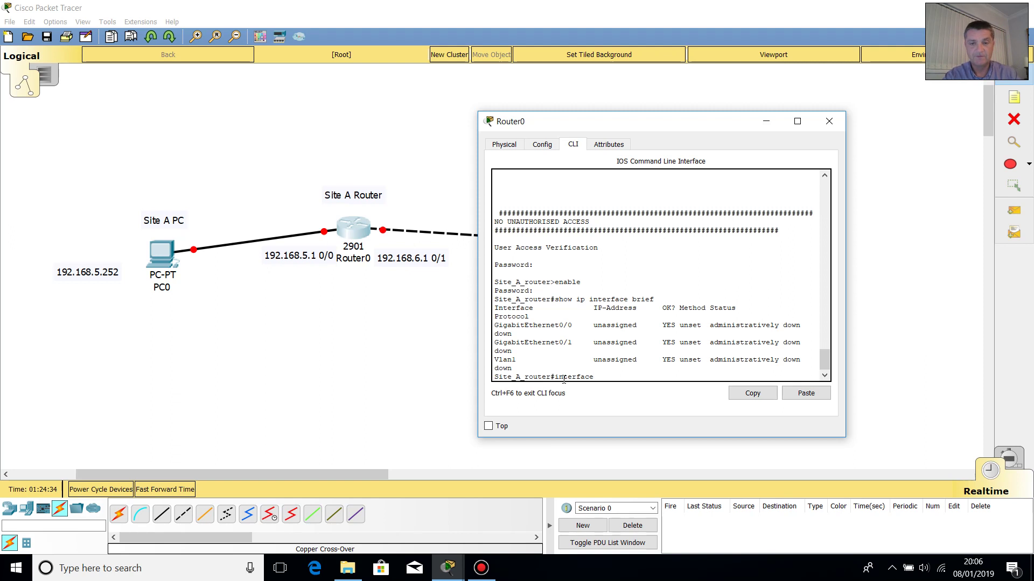
pyautogui.press('BackSpace')
pyautogui.press('BackSpace')
pyautogui.press('BackSpace')
pyautogui.press('BackSpace')
pyautogui.press('BackSpace')
pyautogui.press('BackSpace')
pyautogui.press('BackSpace')
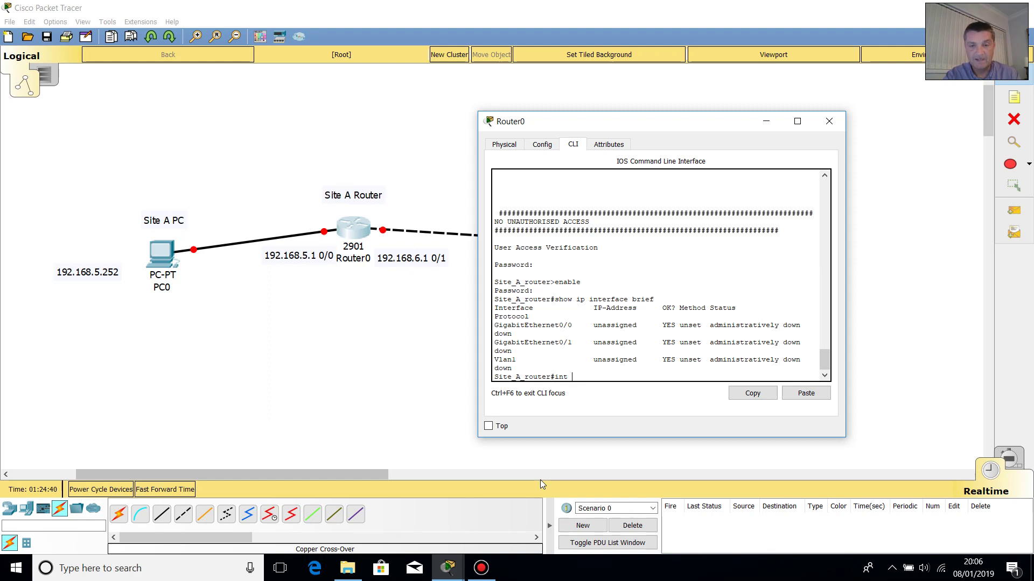
pyautogui.write('t gig')
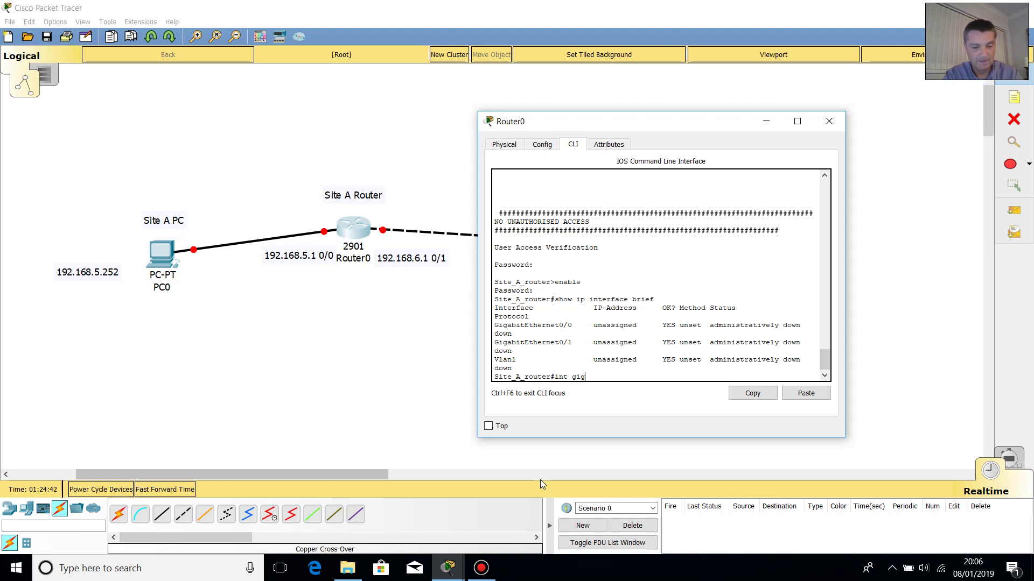
pyautogui.write('abit')
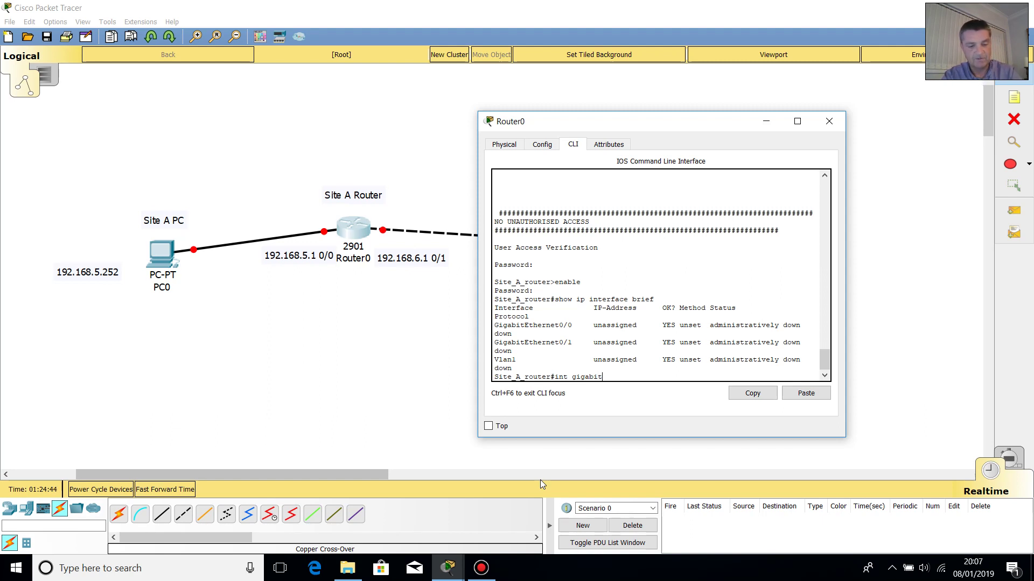
pyautogui.write('ethernet 0/0')
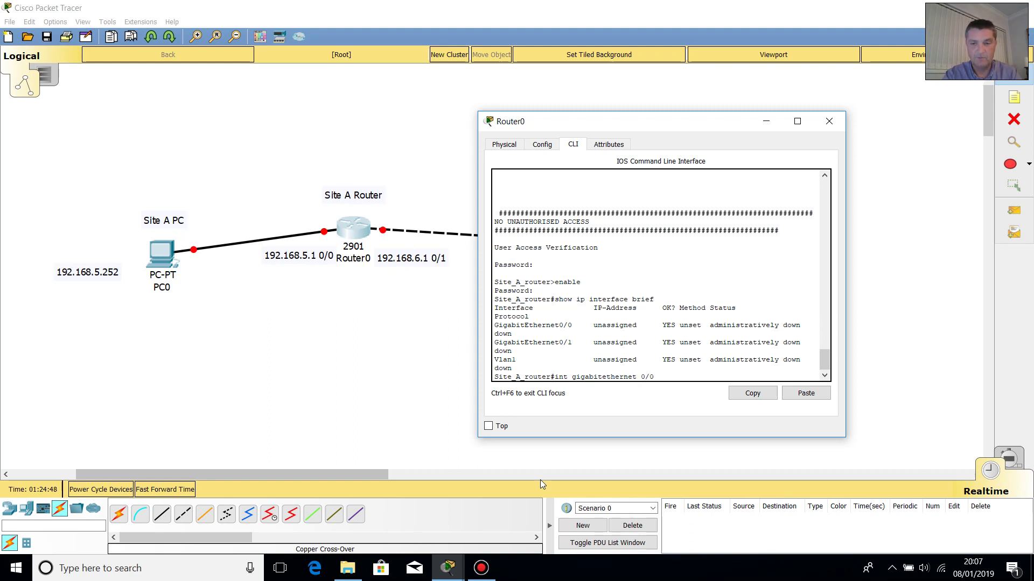
pyautogui.press('Return')
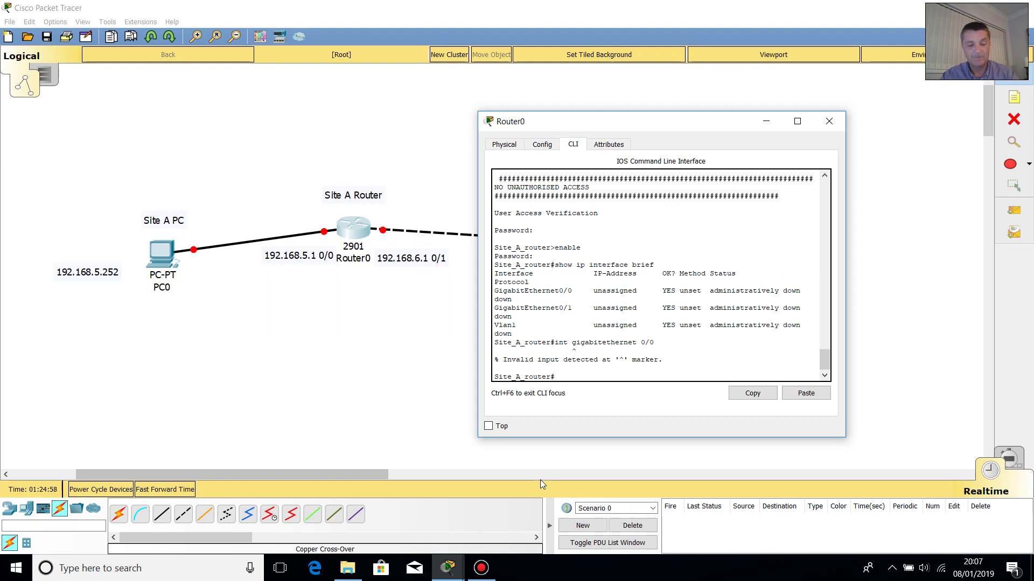
pyautogui.write('con')
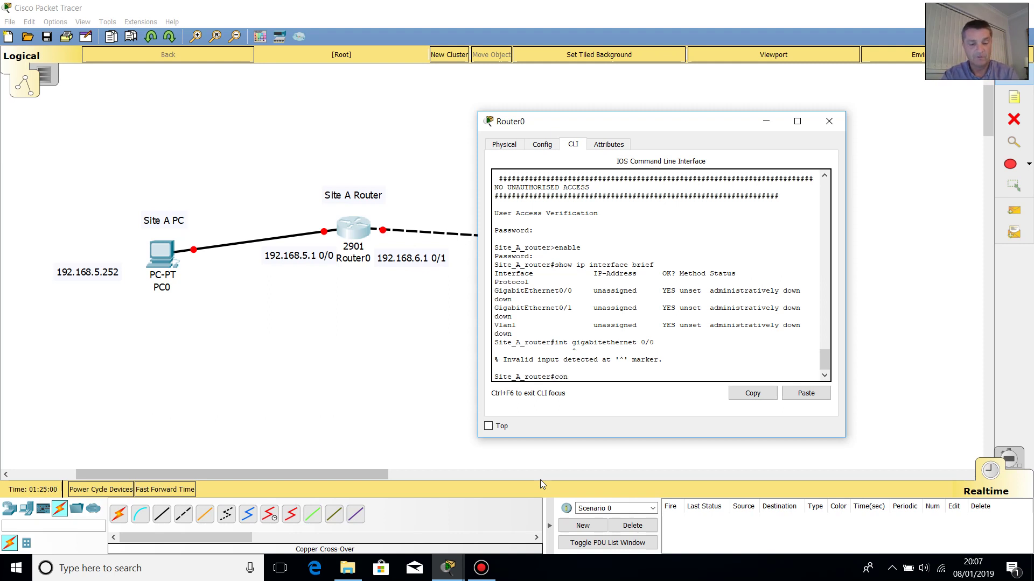
pyautogui.write('f t')
# - In global configuration, give GigabitEthernet0/0 the address 192.168.5.1 255.255.255.0
pyautogui.press('Return')
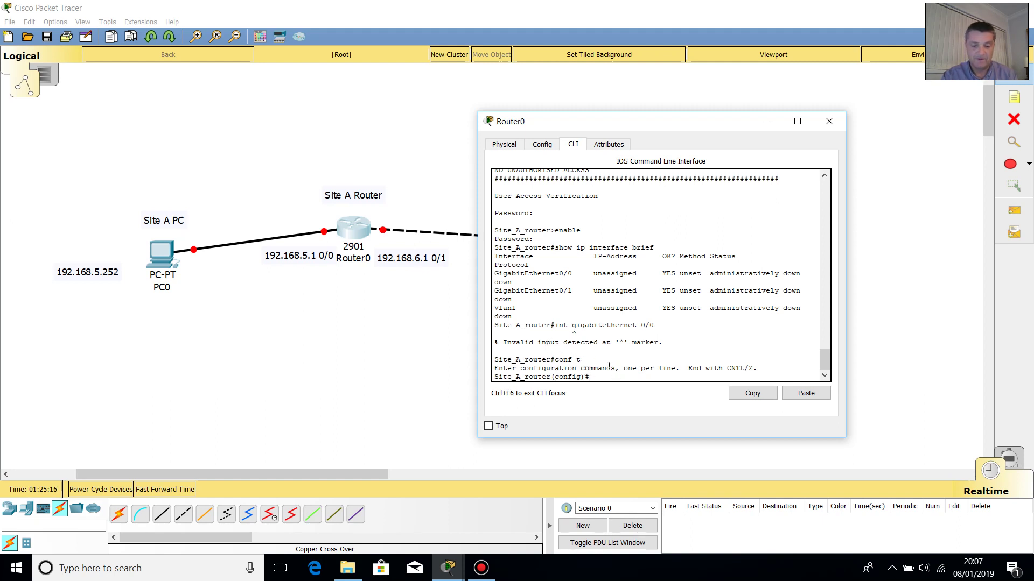
pyautogui.write('in')
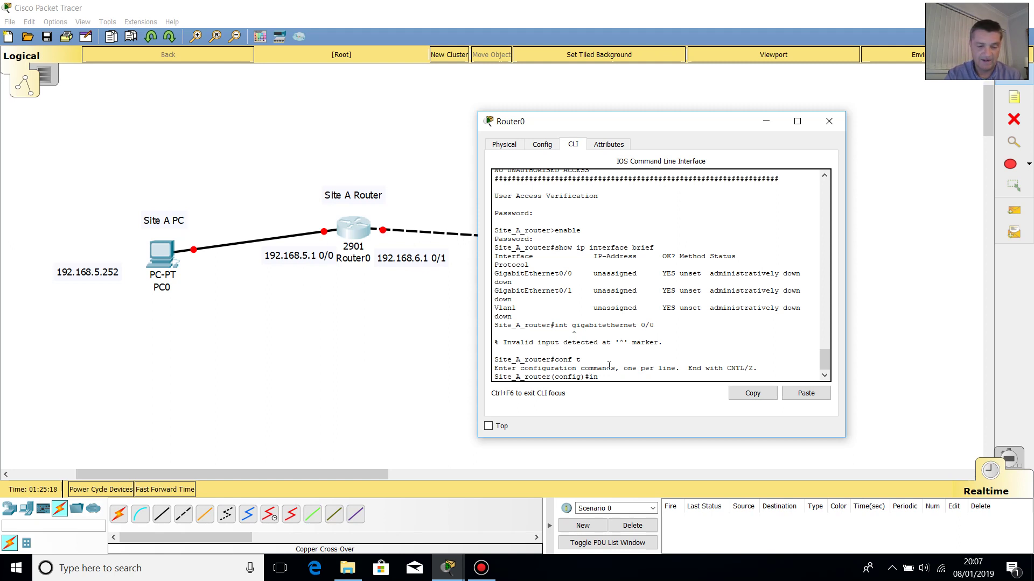
pyautogui.write('t giga')
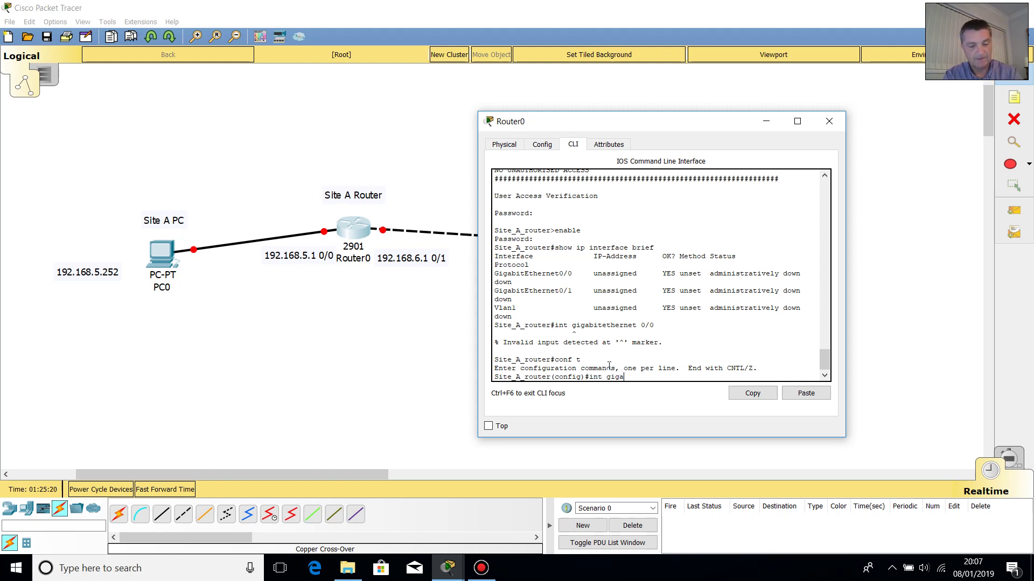
pyautogui.write('bitethernet ')
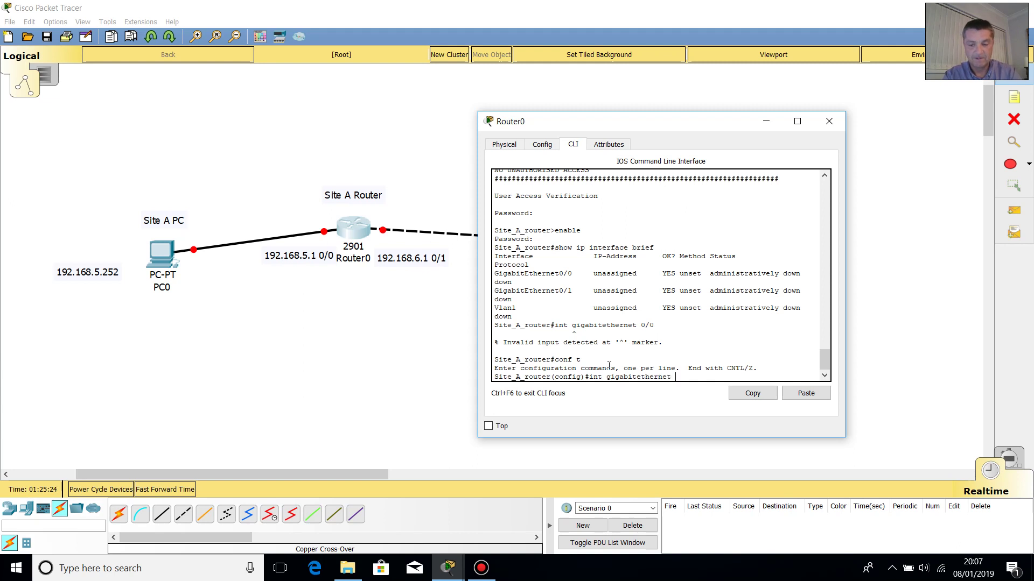
pyautogui.write('0/0')
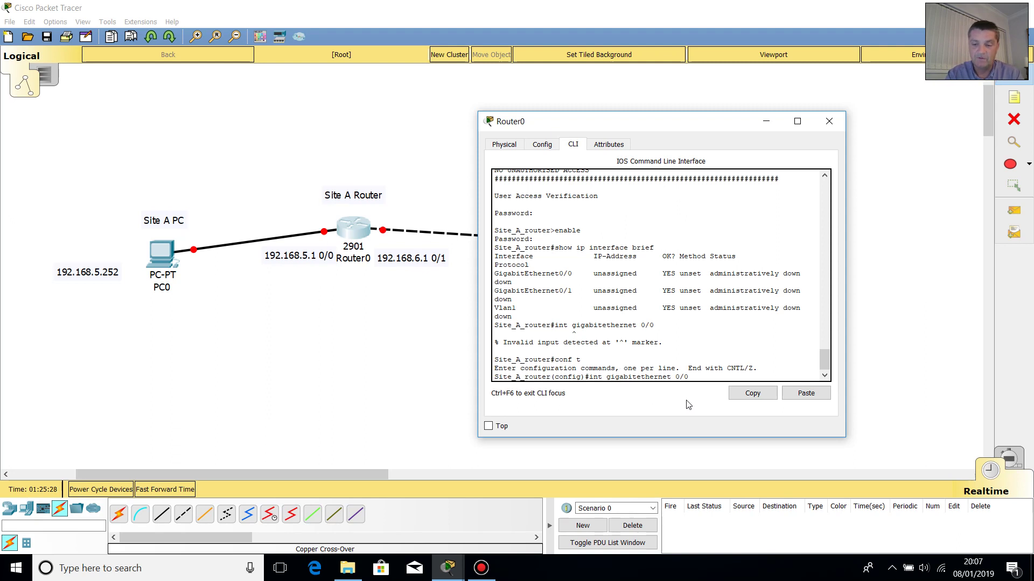
pyautogui.press('Return')
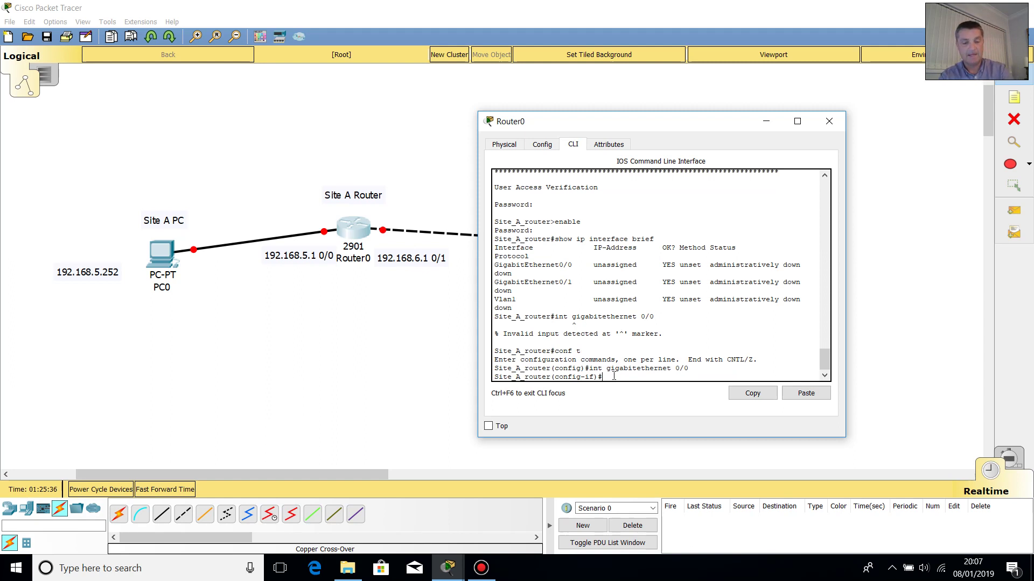
pyautogui.write('ip address')
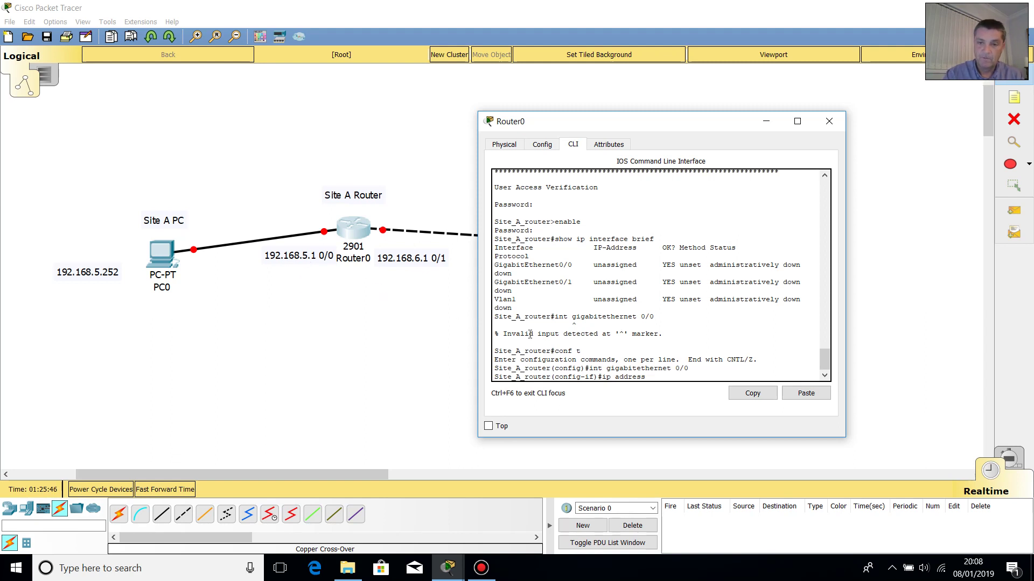
pyautogui.press('Num_Lock')
pyautogui.write('1')
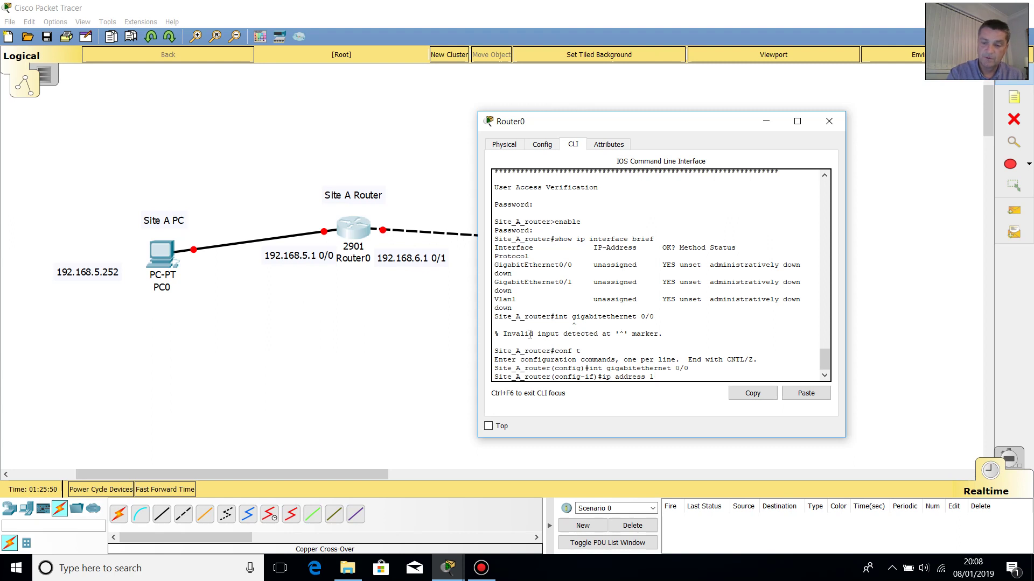
pyautogui.write('92.')
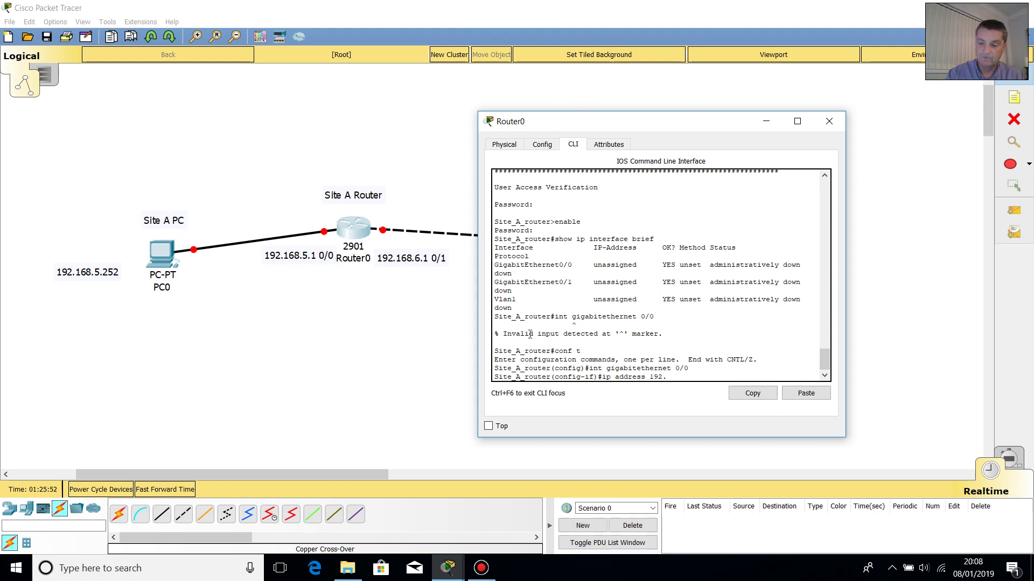
pyautogui.write('168.5.1')
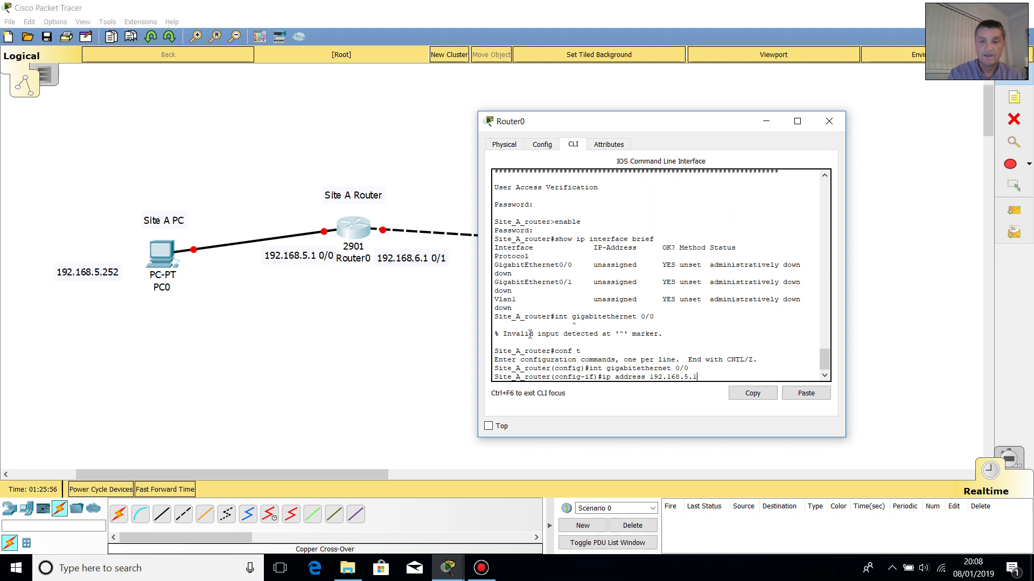
pyautogui.write(' 255')
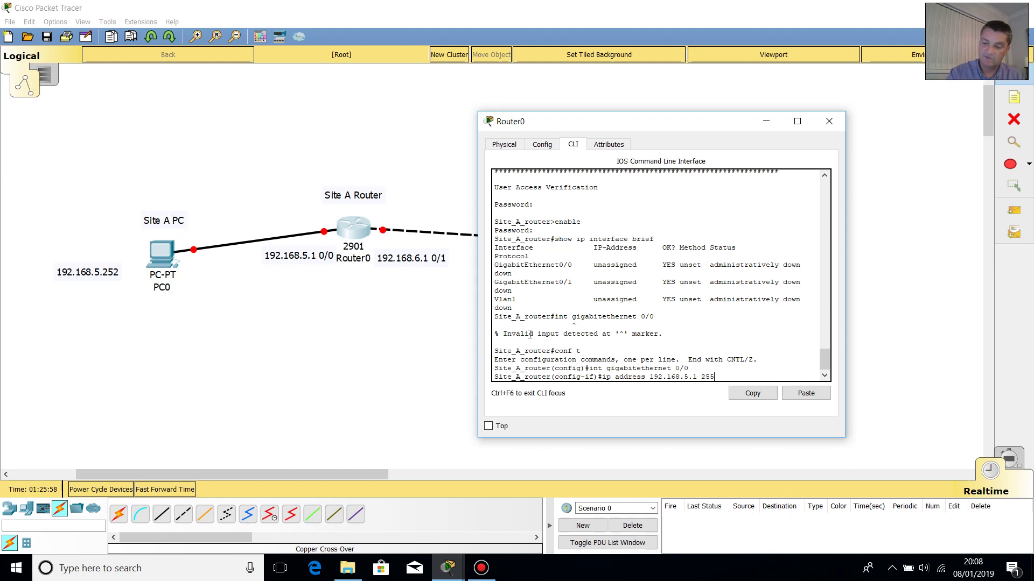
pyautogui.write('.255.255.0')
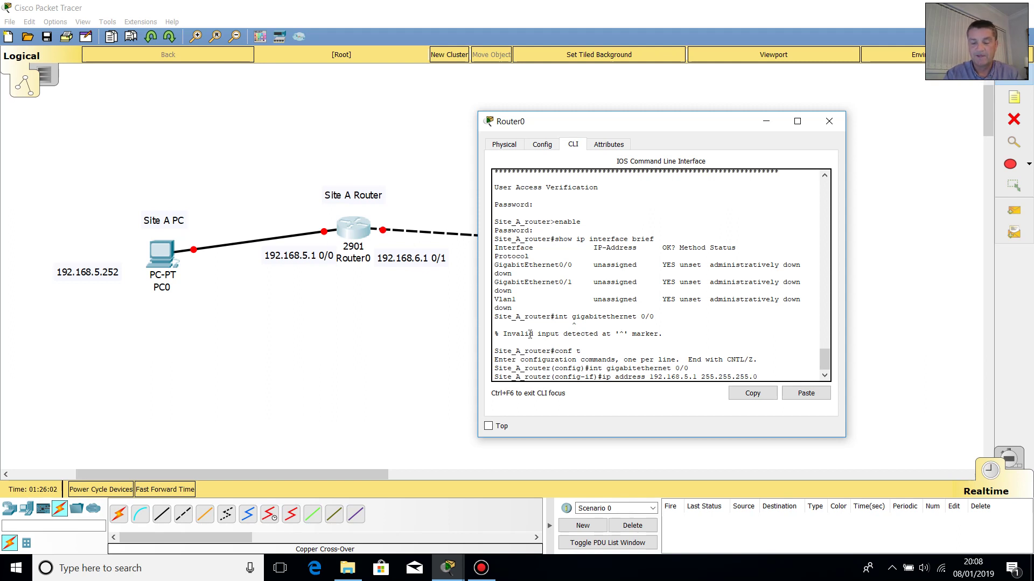
pyautogui.press('Return')
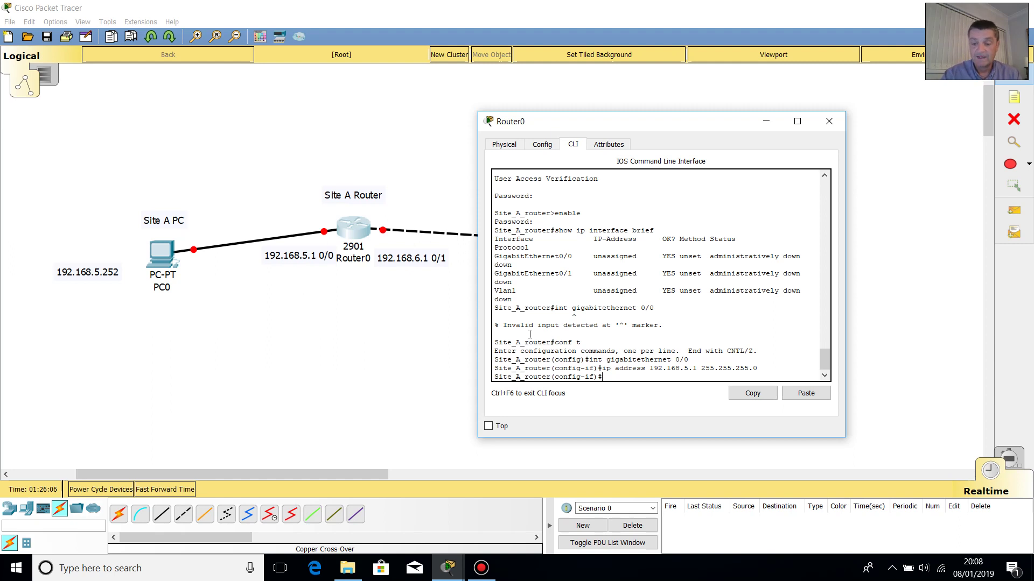
pyautogui.write('exit')
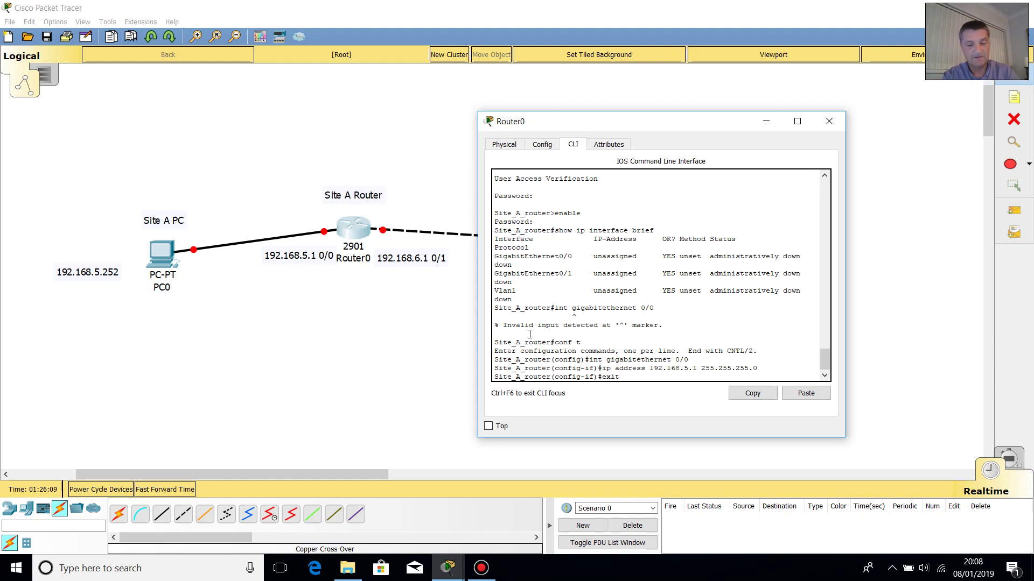
pyautogui.press('Return')
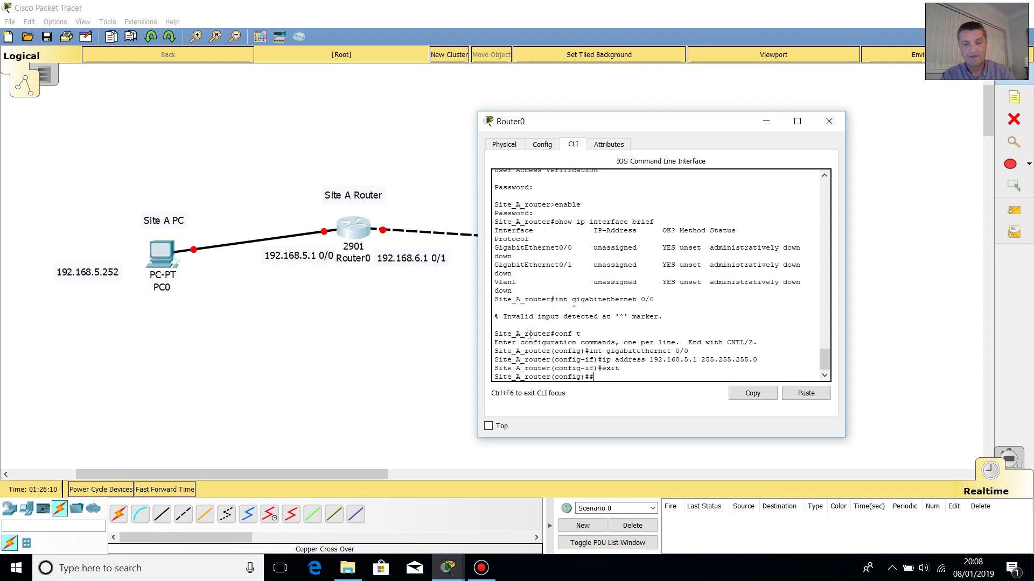
# - Try sh run from global configuration mode, which the router rejects
pyautogui.press('Up')
pyautogui.press('Up')
pyautogui.press('Up')
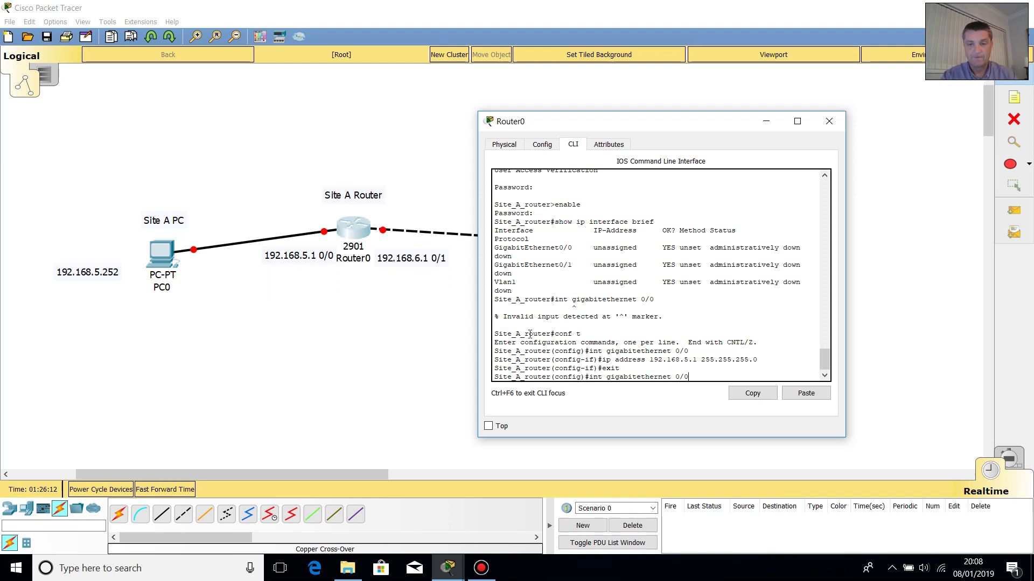
pyautogui.press('Down')
pyautogui.press('Down')
pyautogui.press('Down')
pyautogui.write('#')
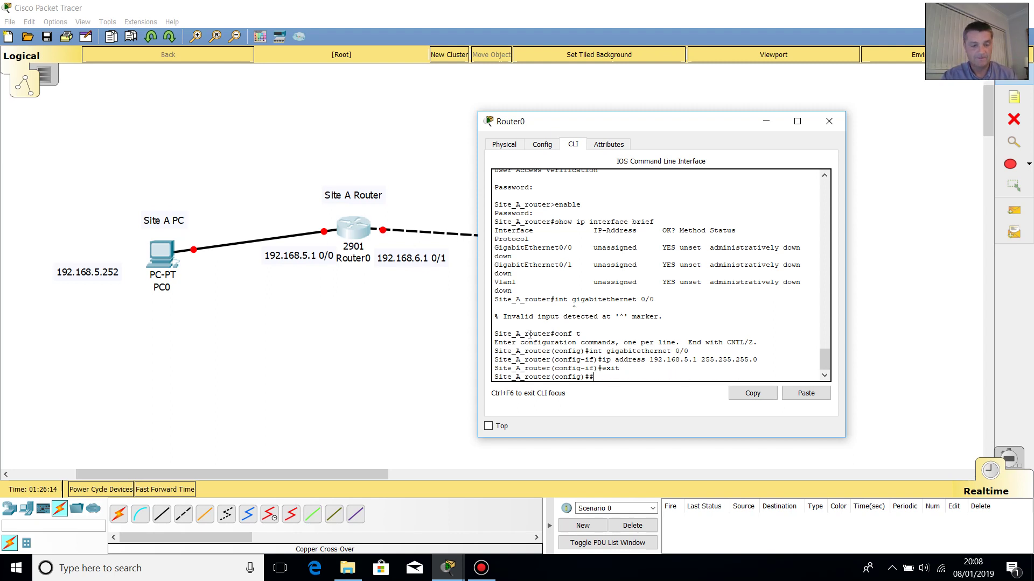
pyautogui.write('sh run')
pyautogui.press('Return')
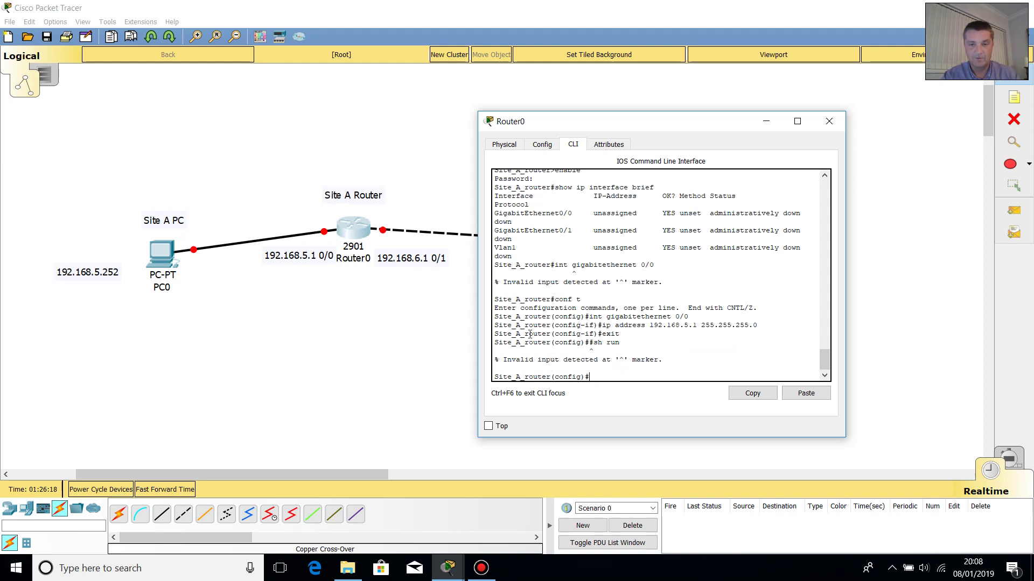
# - Return to privileged EXEC and run show ip int brief, showing GigabitEthernet0/0 at 192.168.5.1
pyautogui.write('exit')
pyautogui.press('Return')
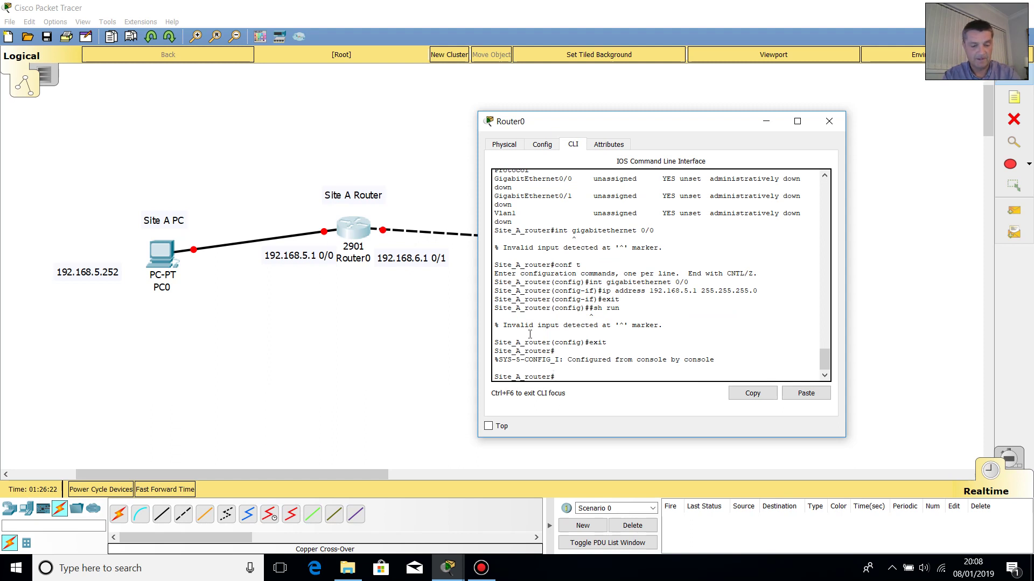
pyautogui.write('show ipi')
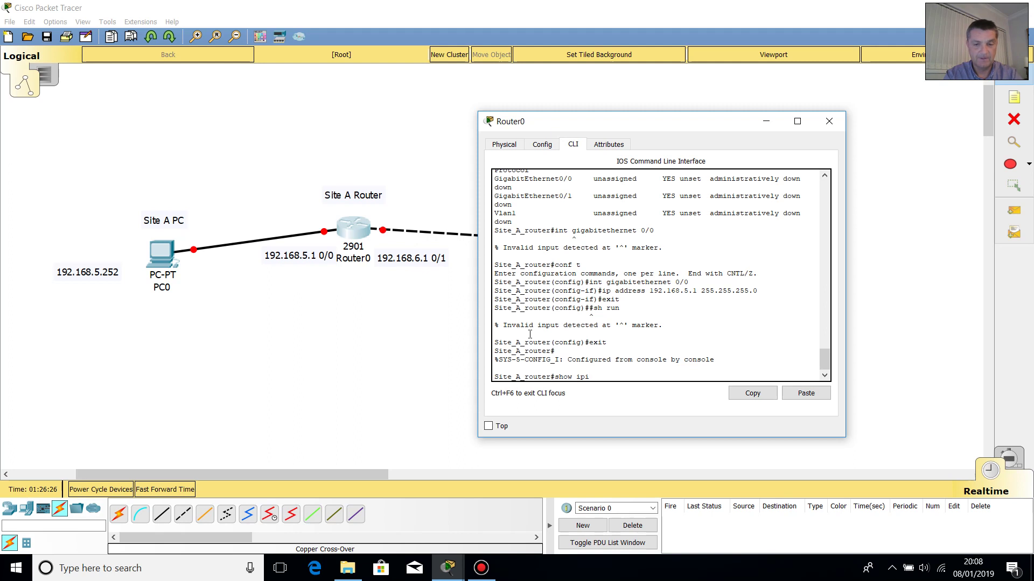
pyautogui.press('Num_Lock')
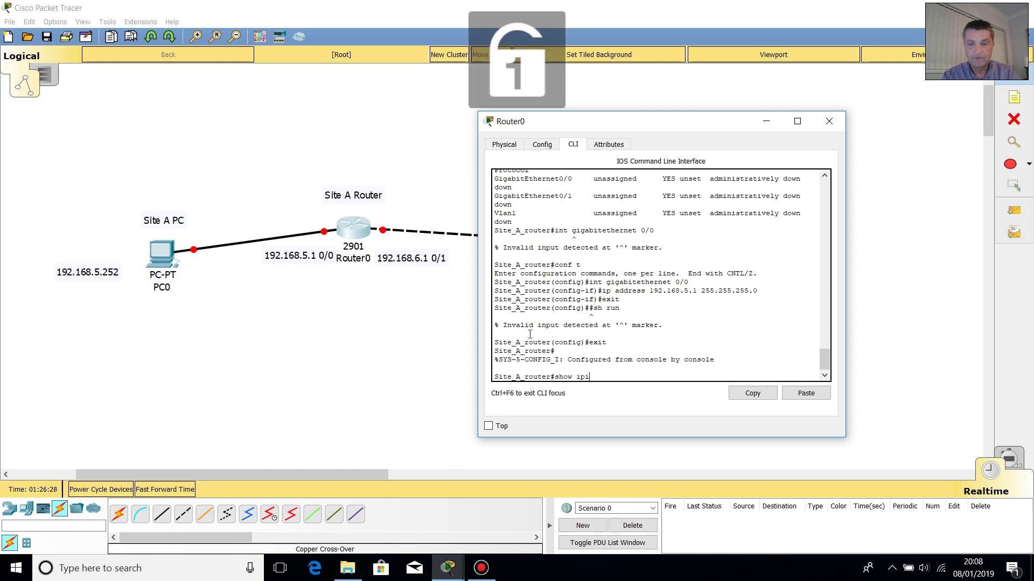
pyautogui.press('Num_Lock')
pyautogui.write('in')
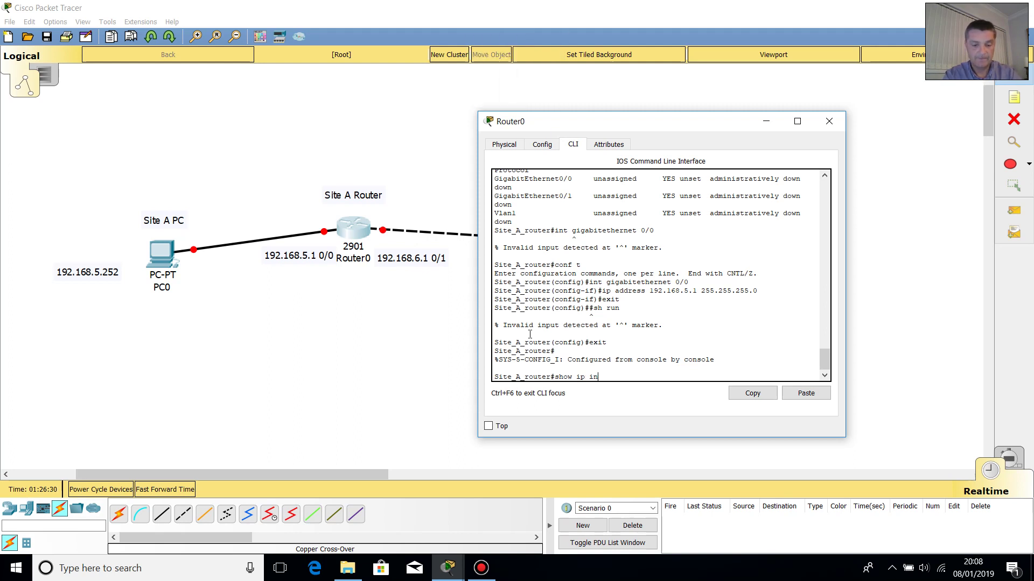
pyautogui.write('t bri')
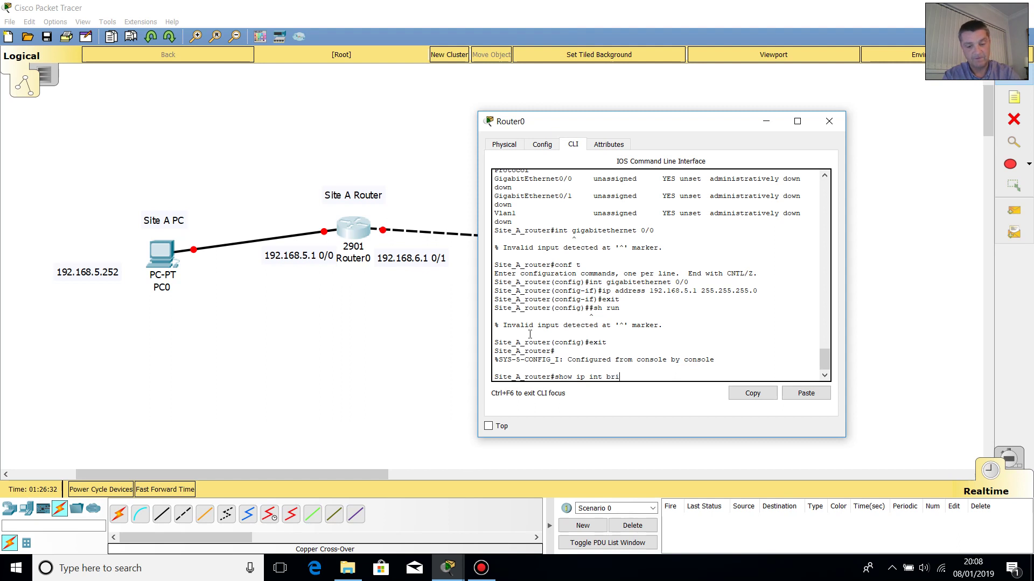
pyautogui.write('ef')
pyautogui.press('Return')
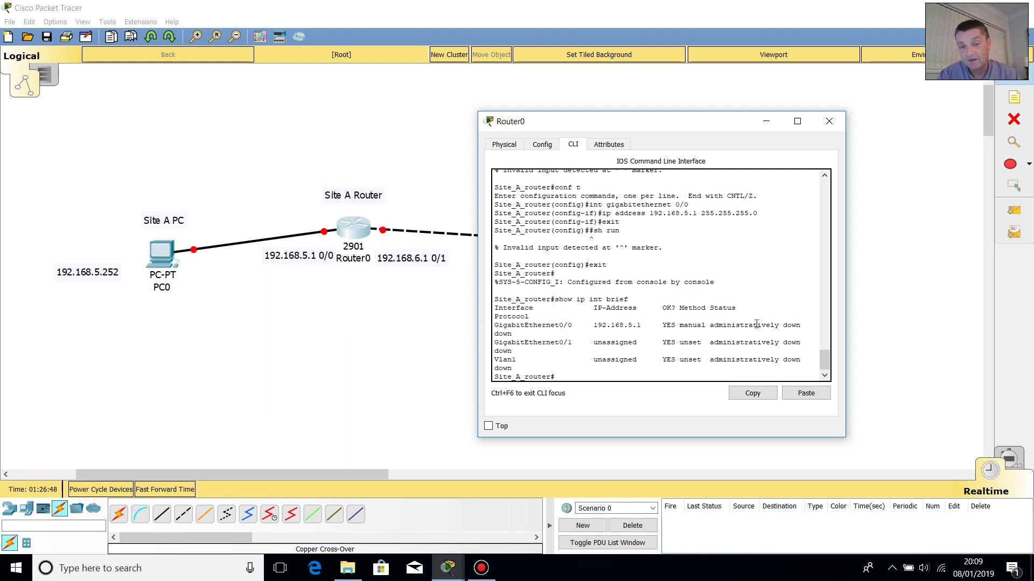
# - In global configuration, set GigabitEthernet0/1 to ip address 192.168.6.1 255.255.255.0
pyautogui.write('co')
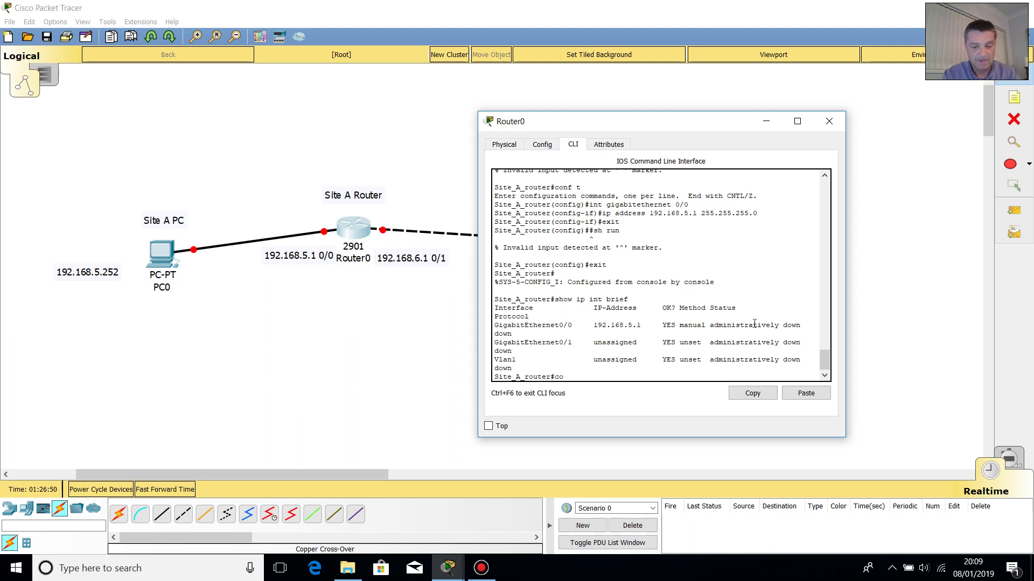
pyautogui.write('nf t')
pyautogui.press('Return')
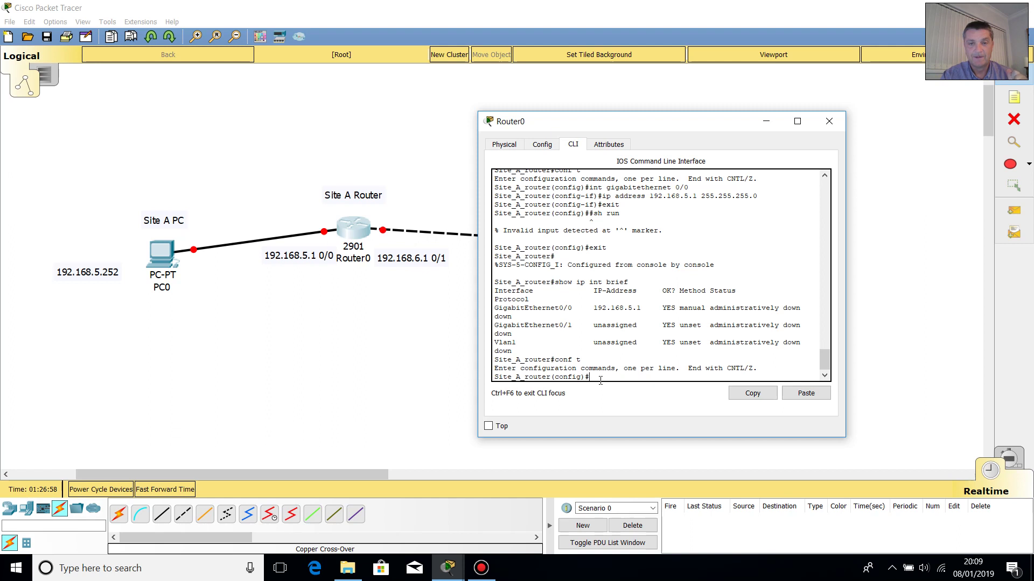
pyautogui.write('int')
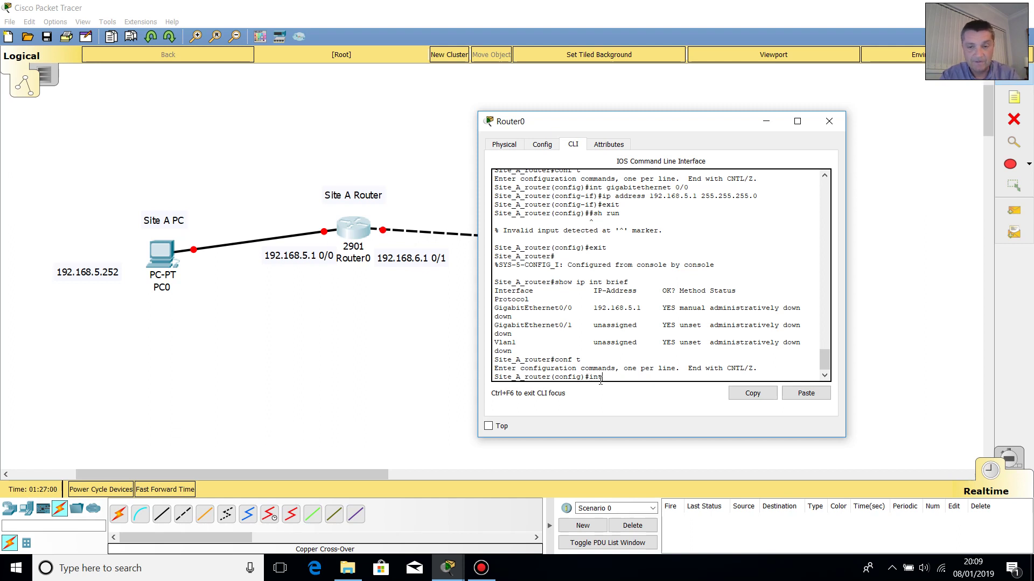
pyautogui.write(' gi')
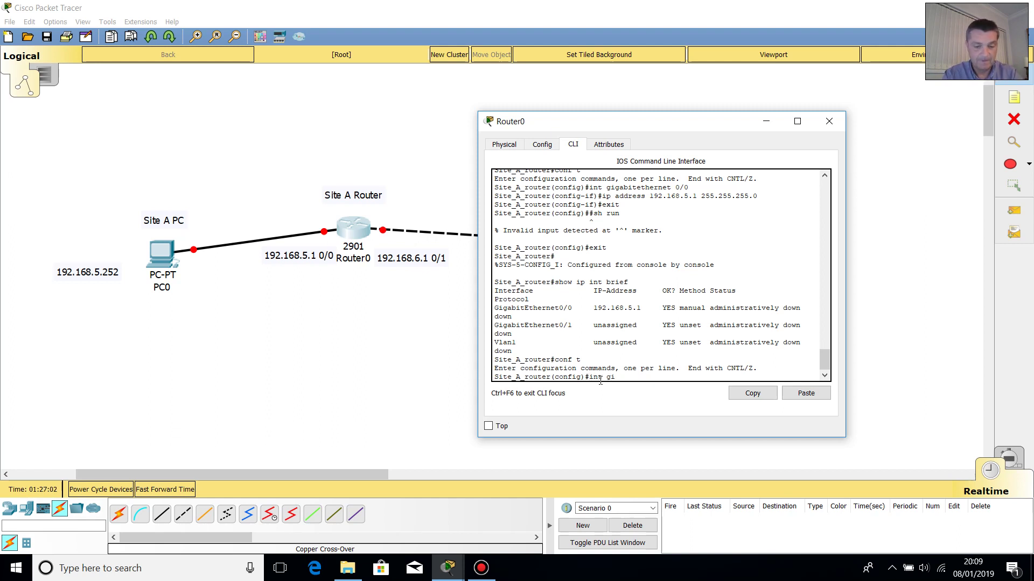
pyautogui.write('gabite')
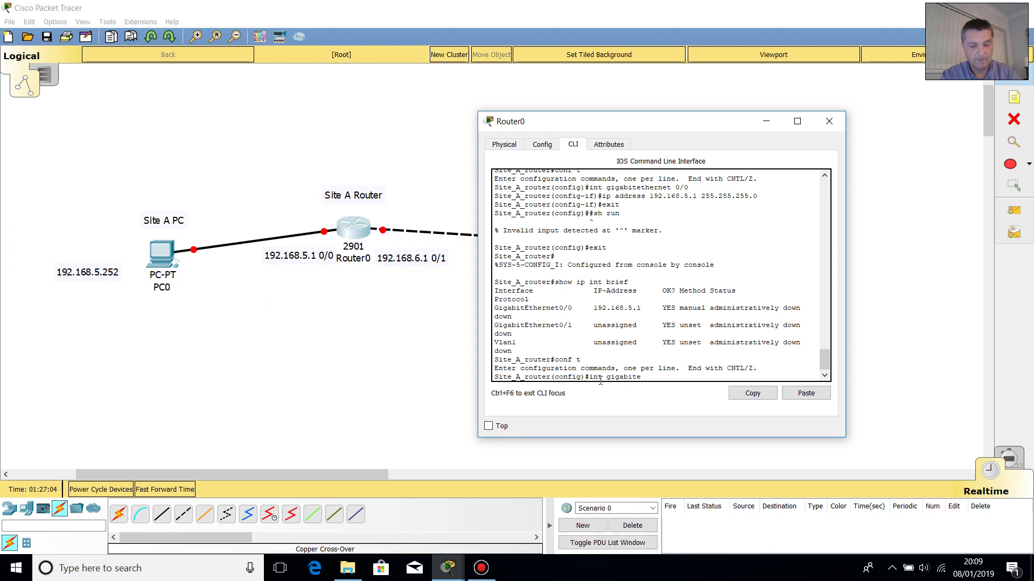
pyautogui.write('thernet 0')
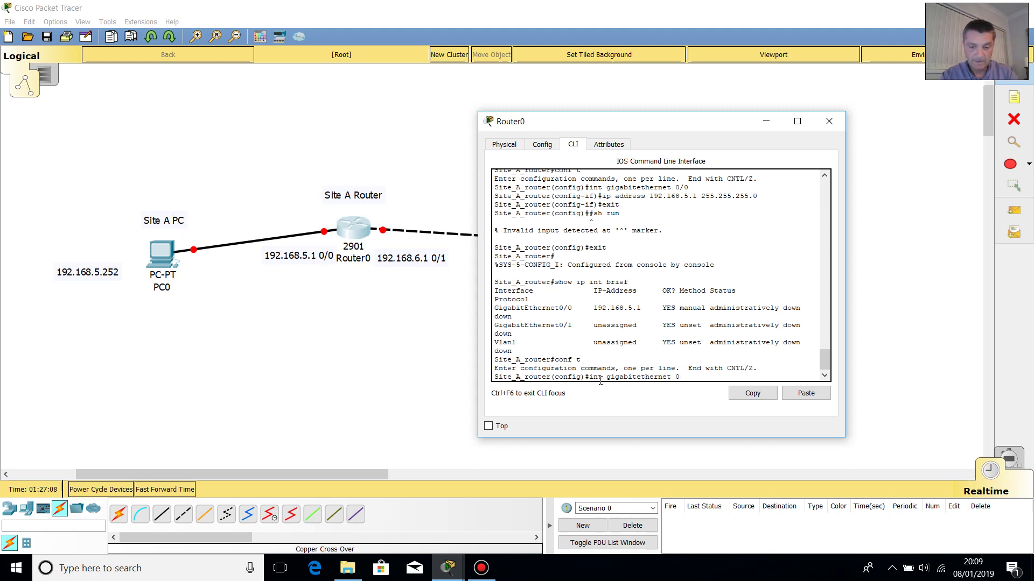
pyautogui.write('/1')
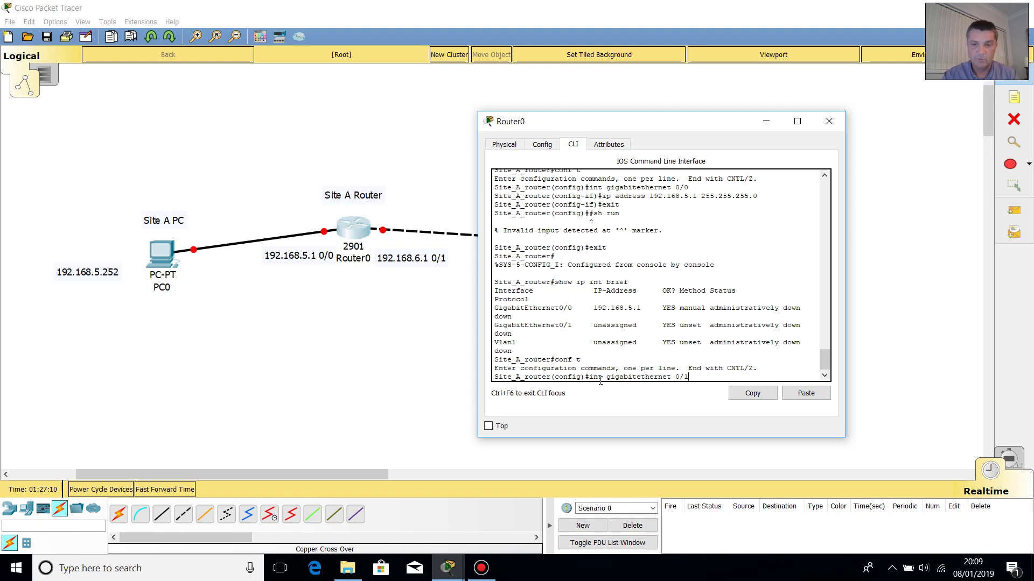
pyautogui.press('Return')
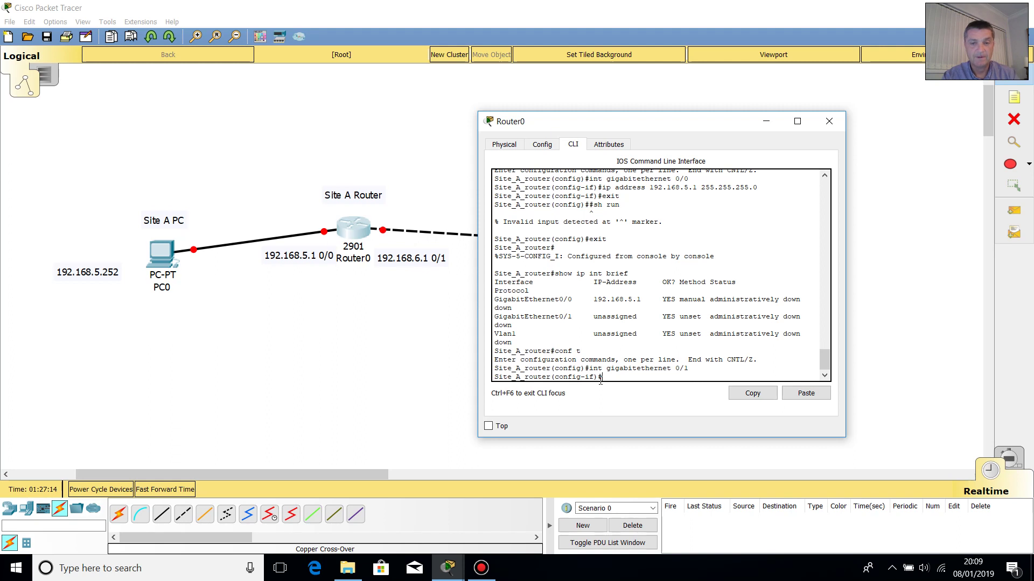
pyautogui.write('ip a')
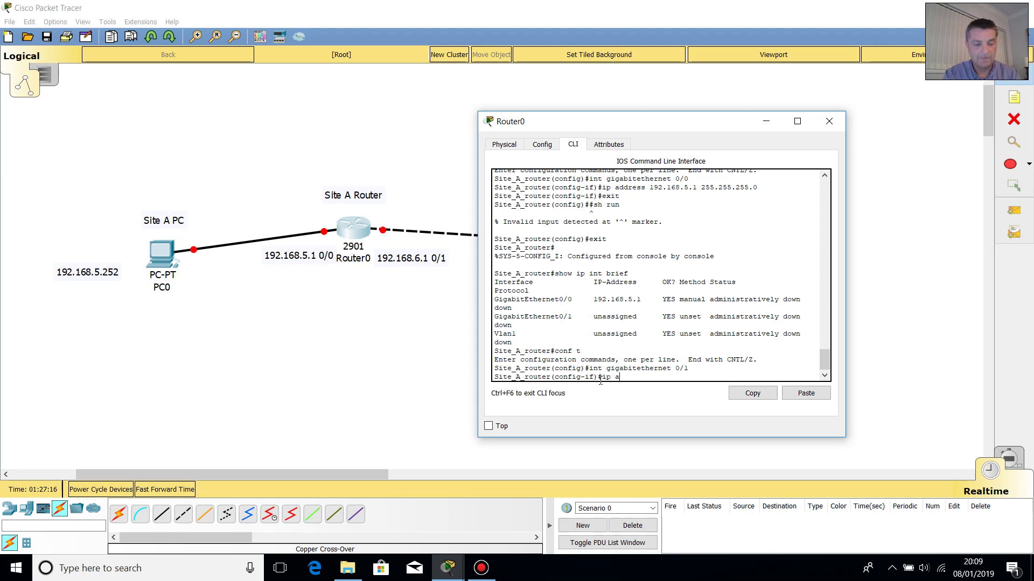
pyautogui.write('ddress ')
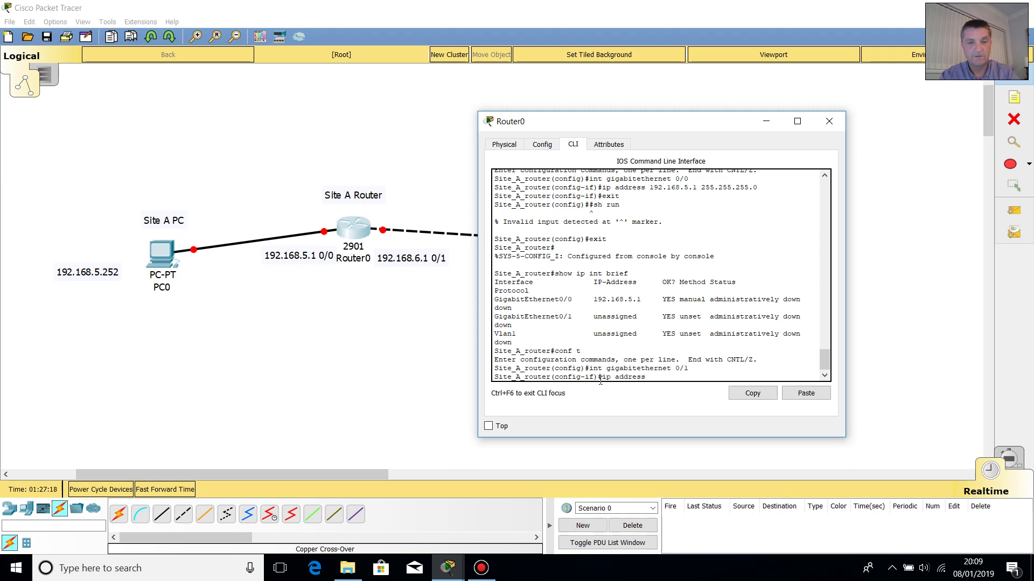
pyautogui.write('192.1')
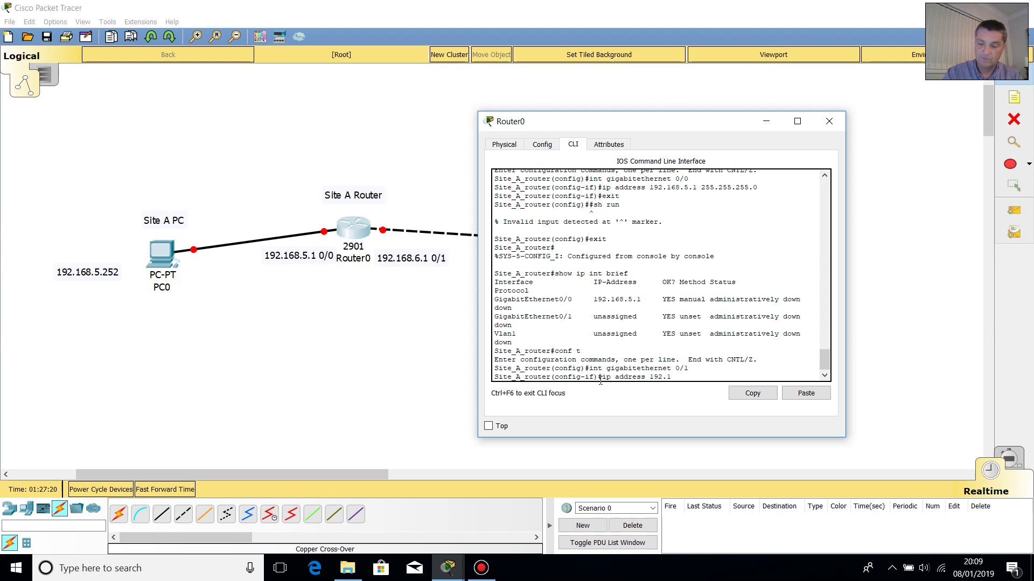
pyautogui.write('68')
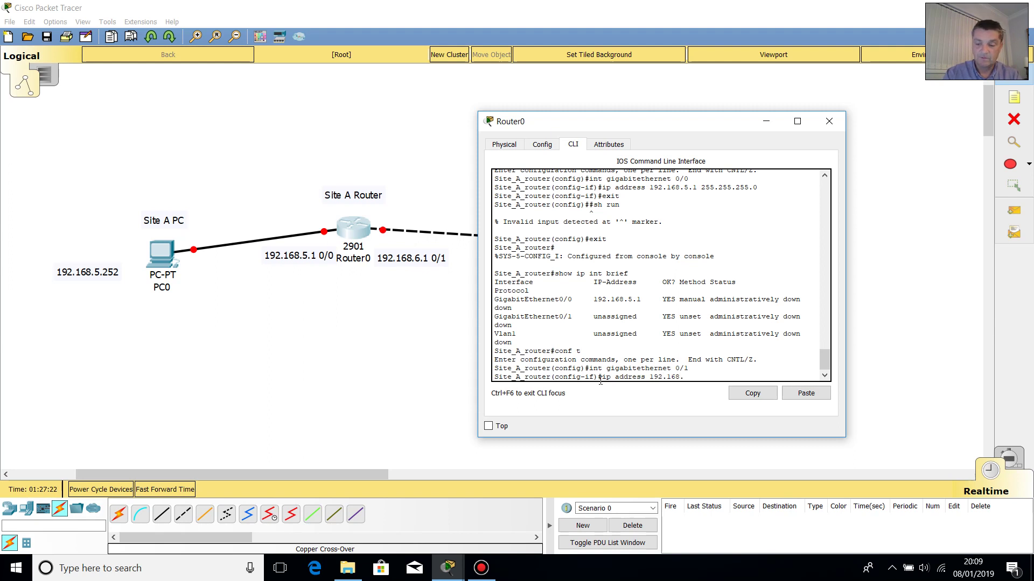
pyautogui.write('.6.1 25')
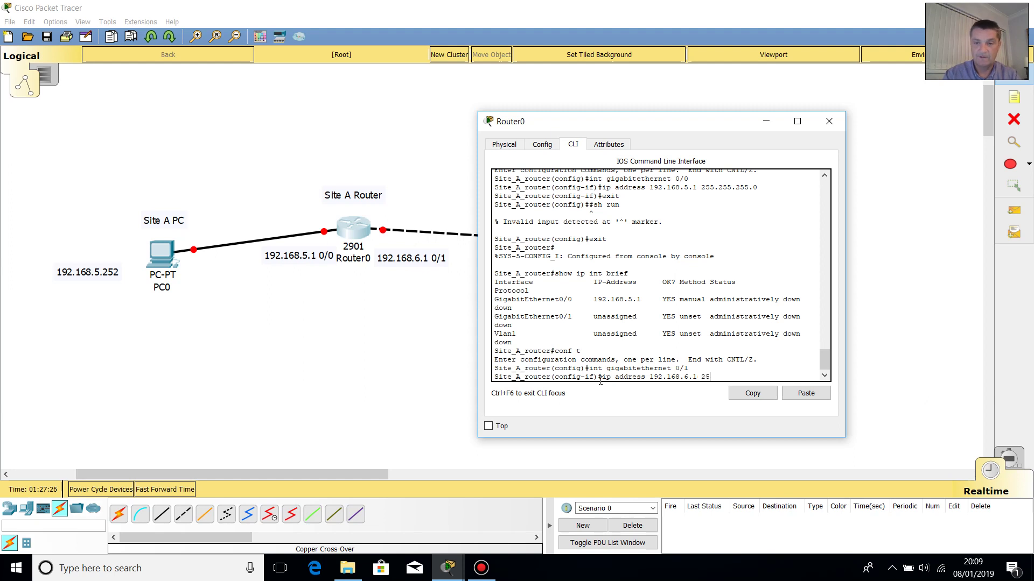
pyautogui.write('5.255.255')
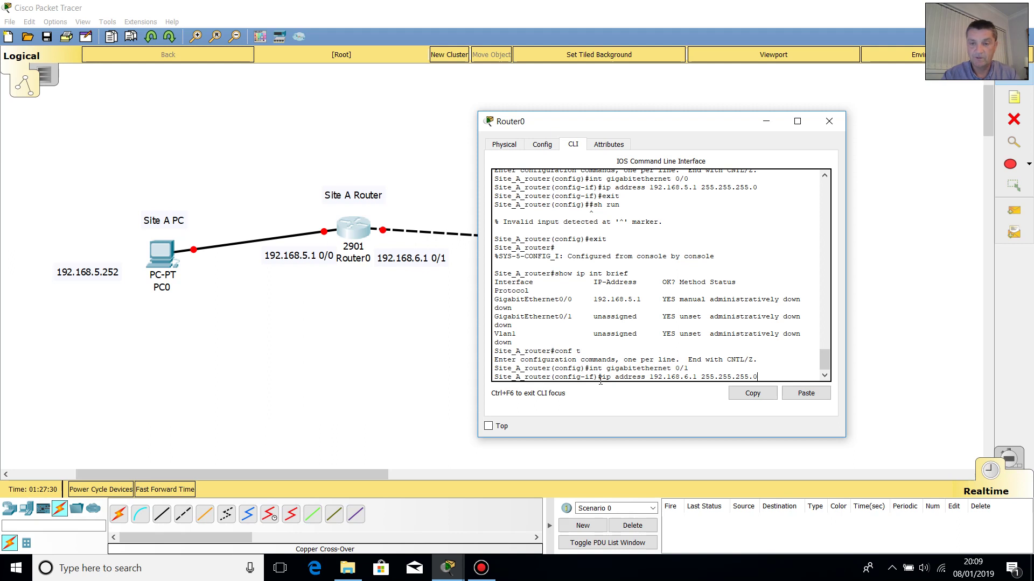
pyautogui.write('.0')
pyautogui.press('Return')
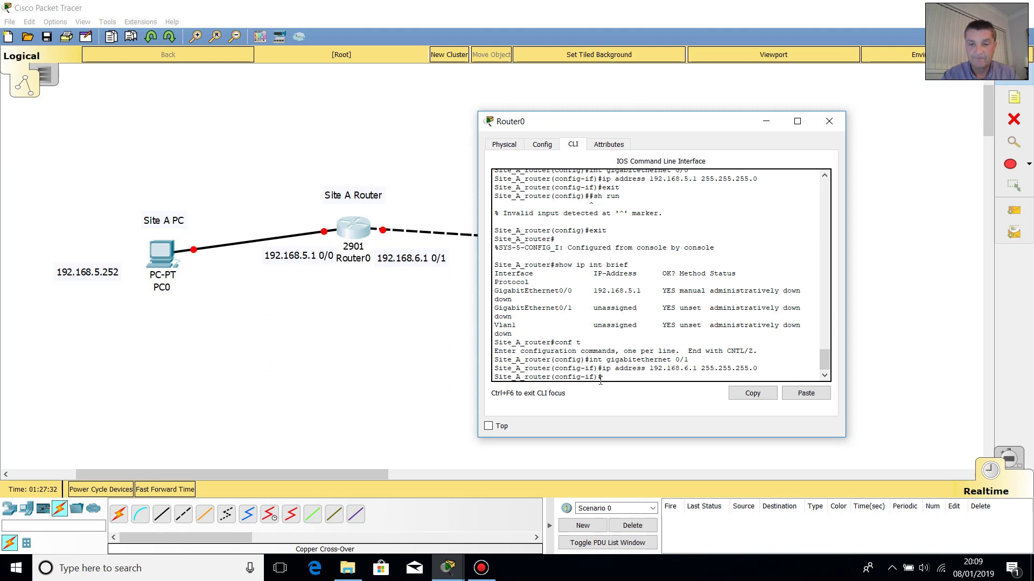
# - Exit interface and global configuration back to the privileged prompt
pyautogui.write('ex')
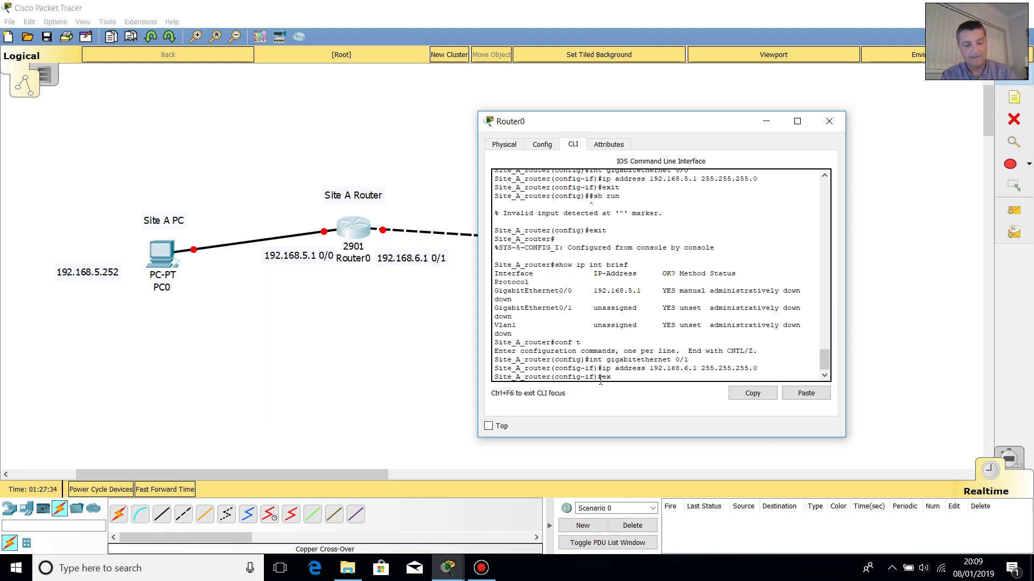
pyautogui.write('it')
pyautogui.press('Return')
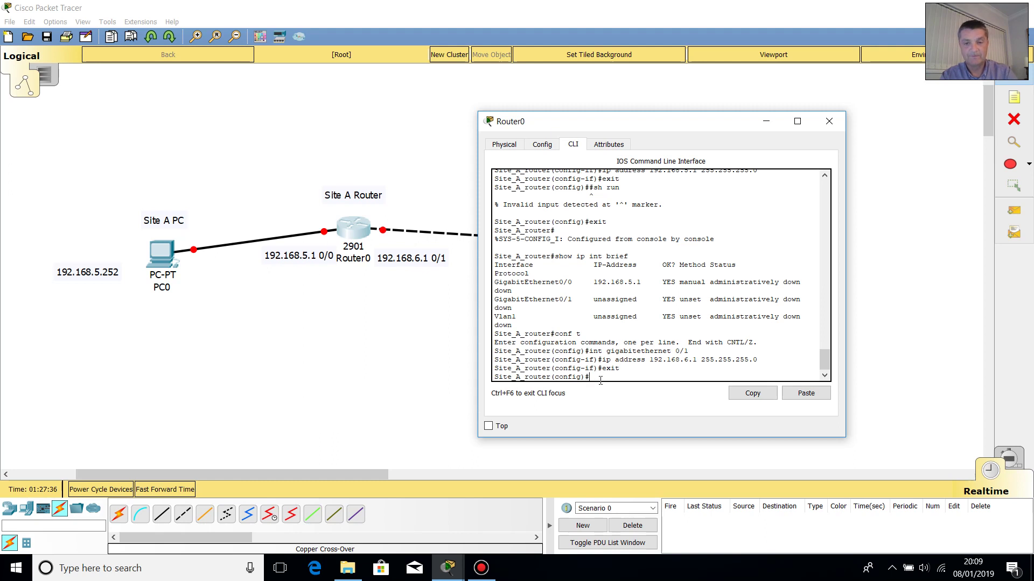
pyautogui.write('e')
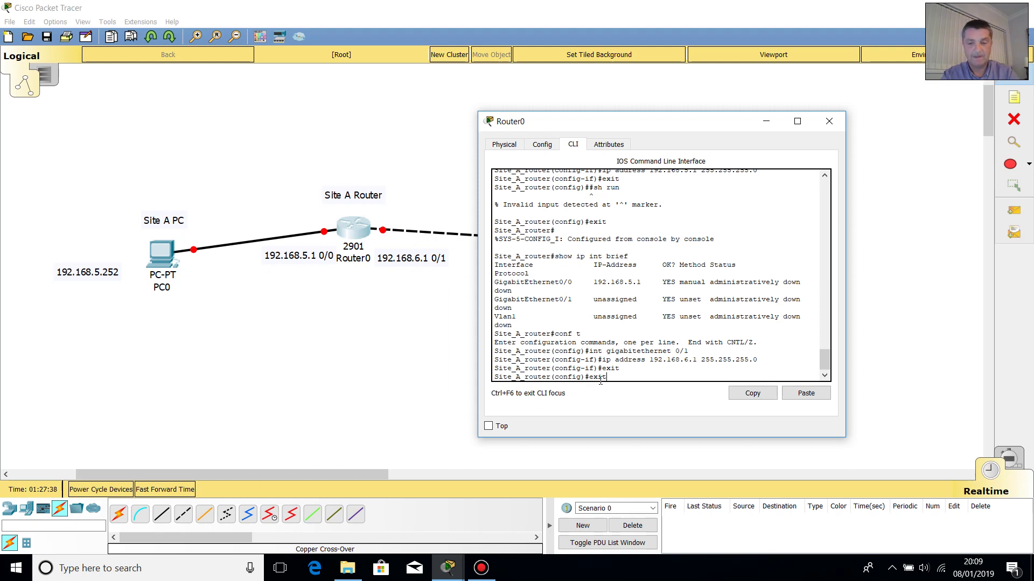
pyautogui.write('xit')
pyautogui.press('Return')
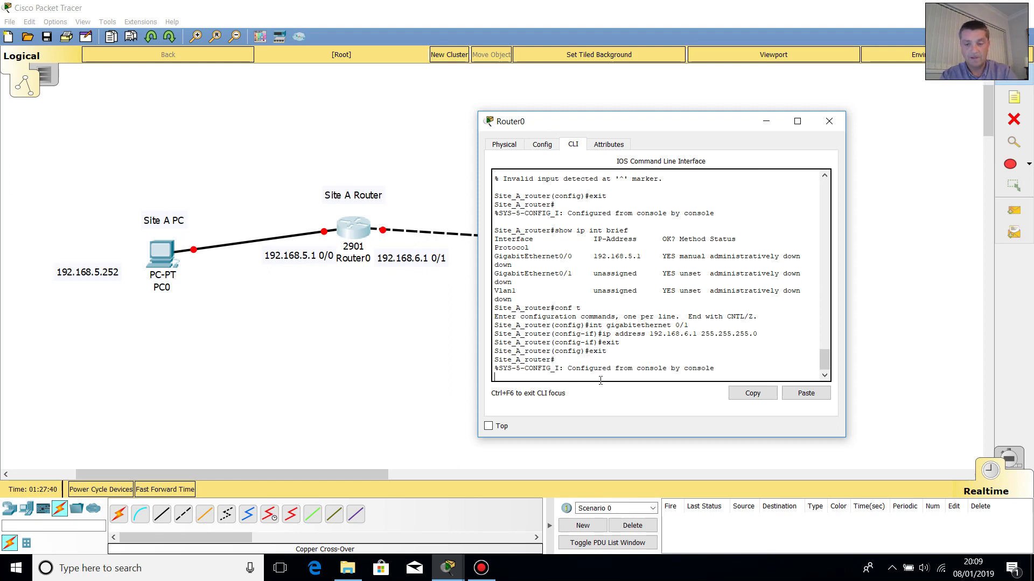
pyautogui.press('Return')
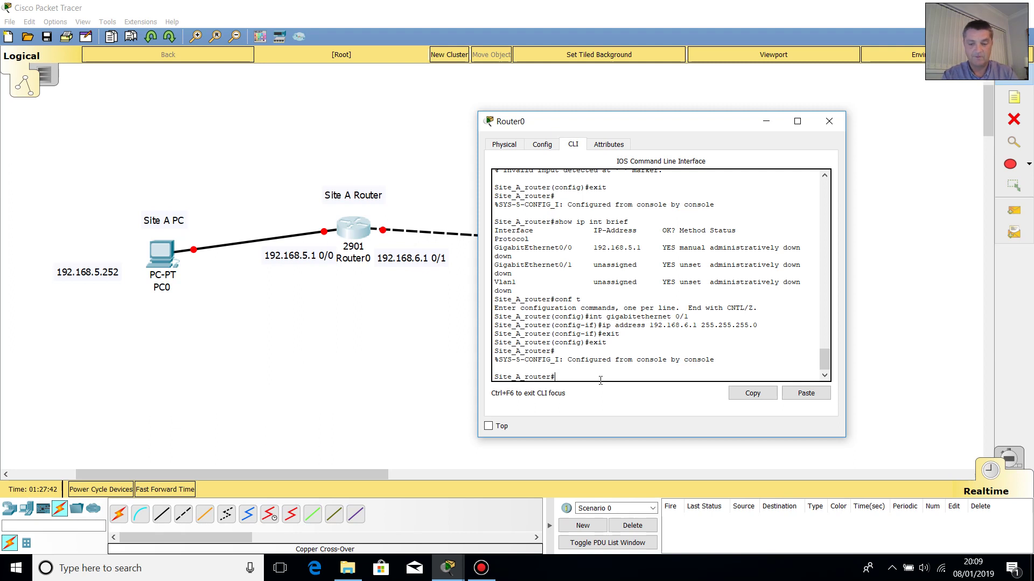
pyautogui.write('conf t')
pyautogui.press('Up')
pyautogui.press('Down')
pyautogui.press('Down')
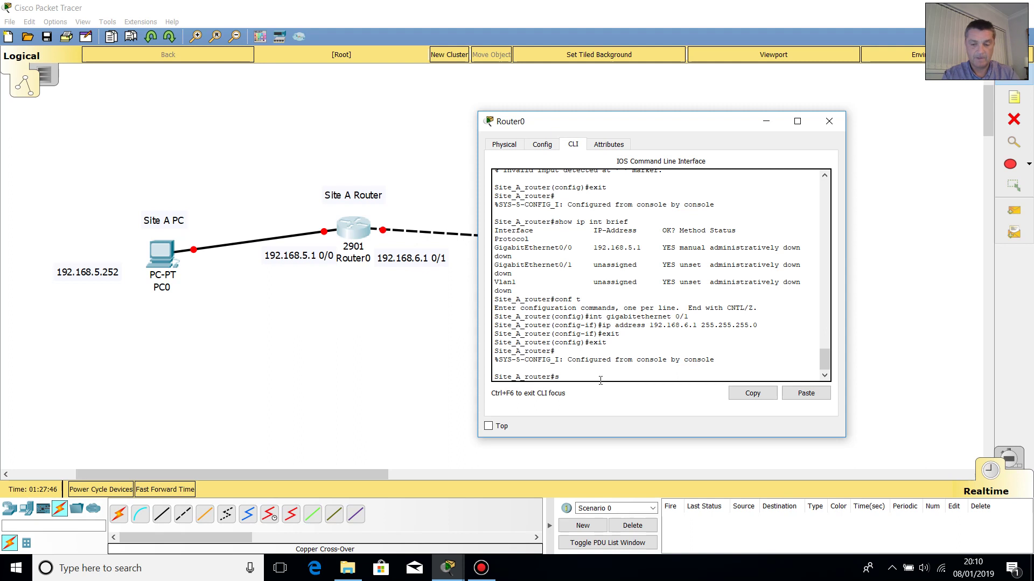
# - Rerun show ip int brief to confirm GigabitEthernet0/1 at 192.168.6.1, then move the console aside
pyautogui.press('BackSpace')
pyautogui.press('Up')
pyautogui.press('Up')
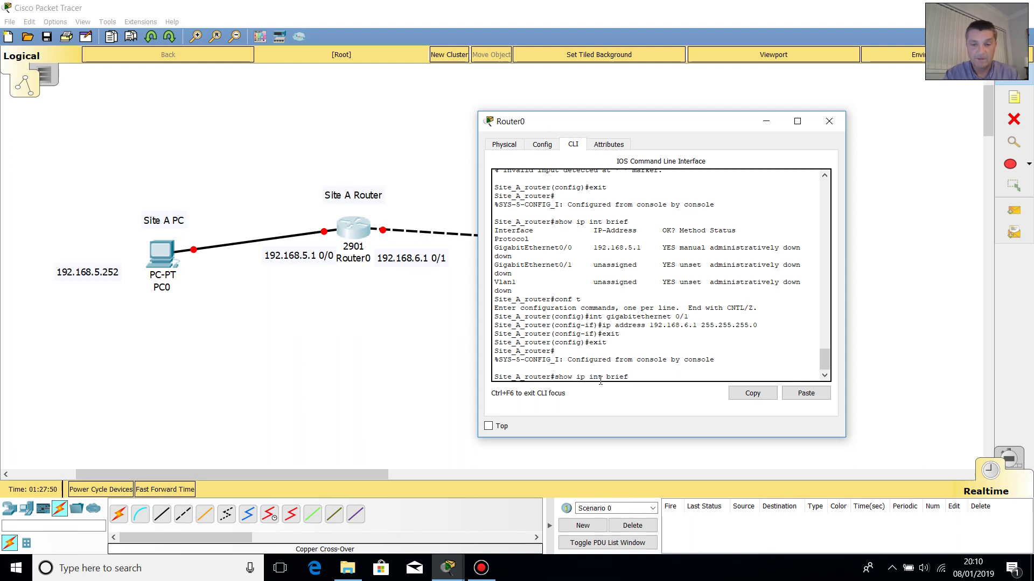
pyautogui.press('Return')
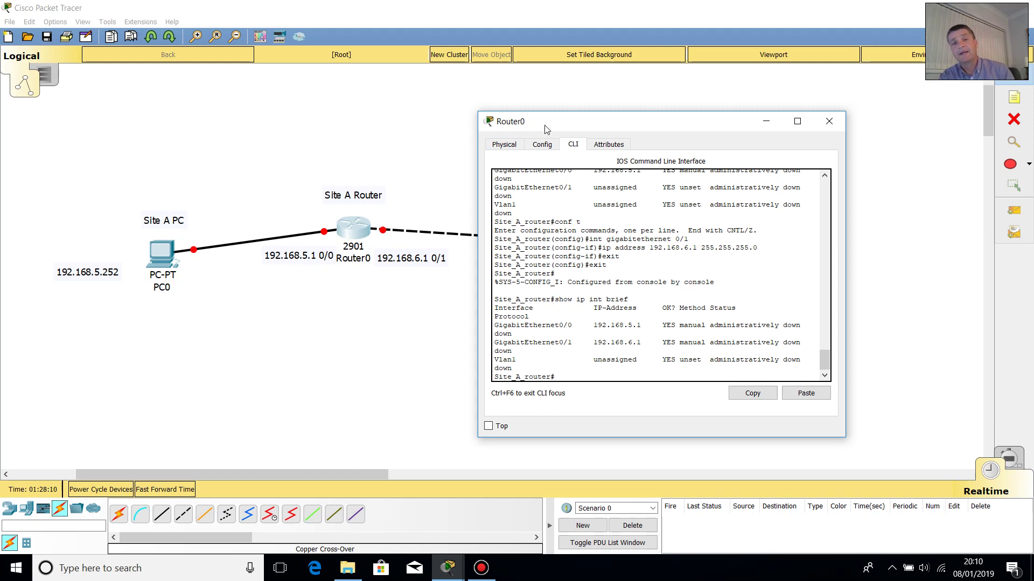
pyautogui.moveTo(545, 128); pyautogui.dragTo(620, 104)
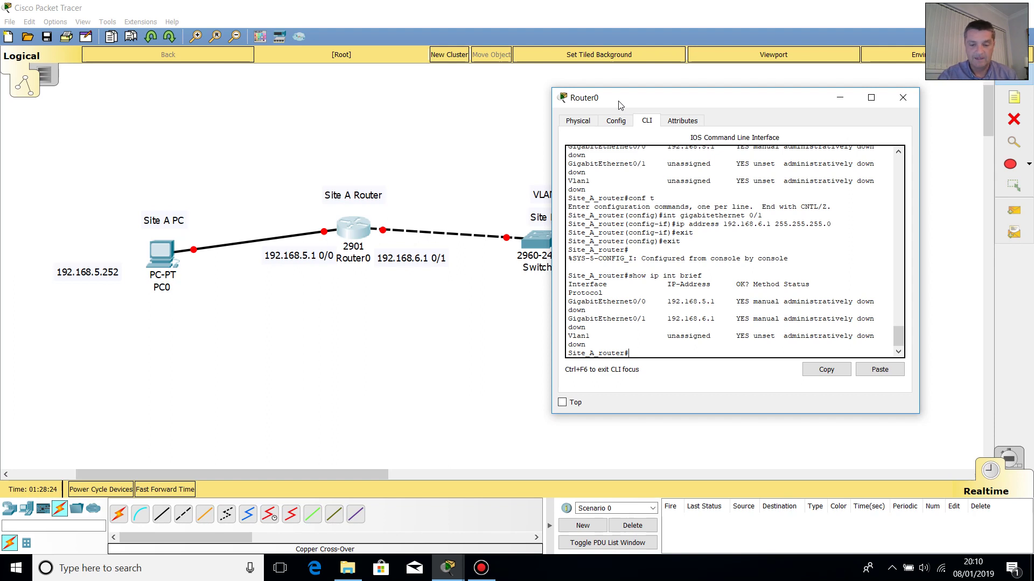
# - Enter global configuration and select interface GigabitEthernet 0/0
pyautogui.write('conf t')
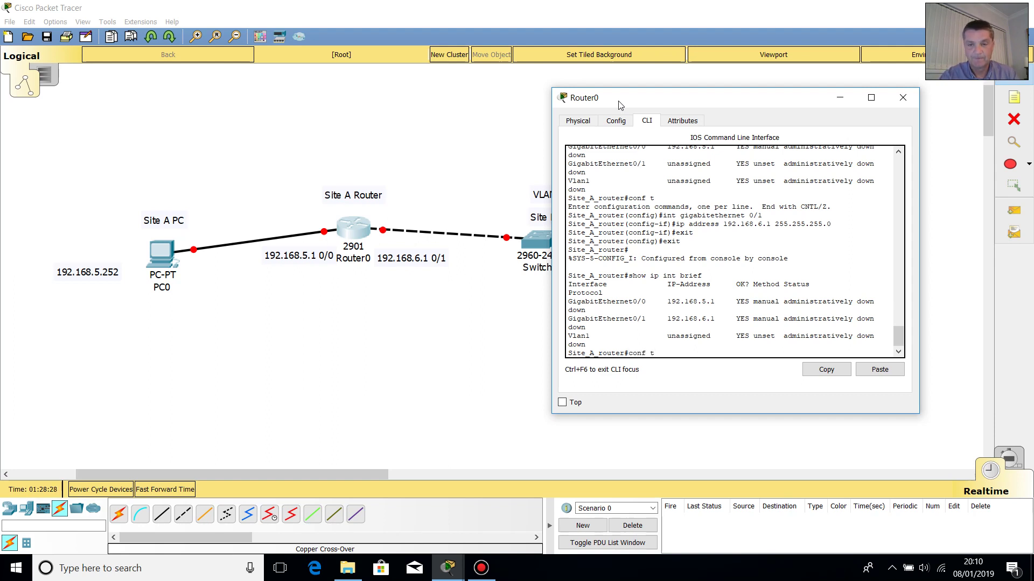
pyautogui.press('Return')
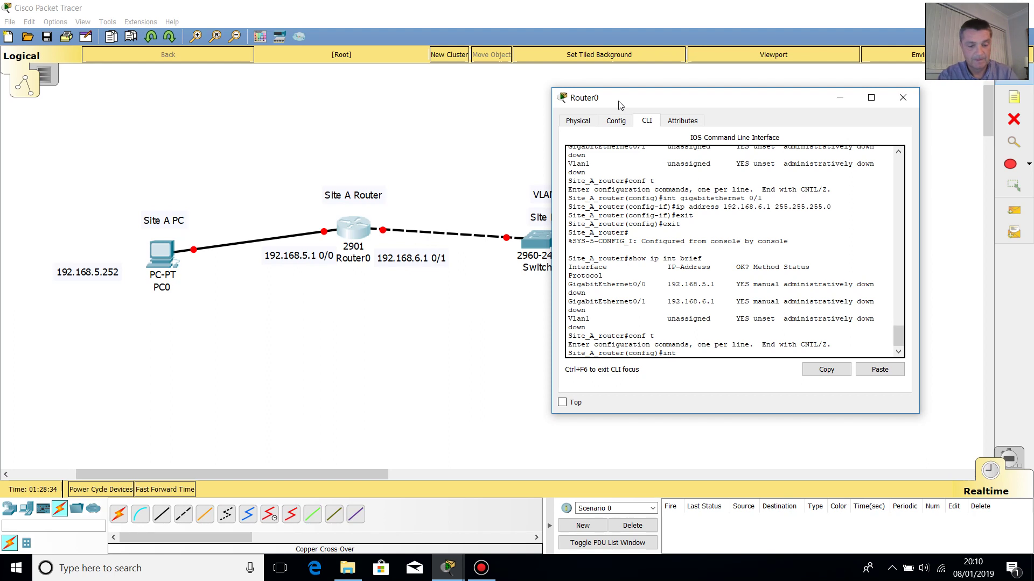
pyautogui.write('int')
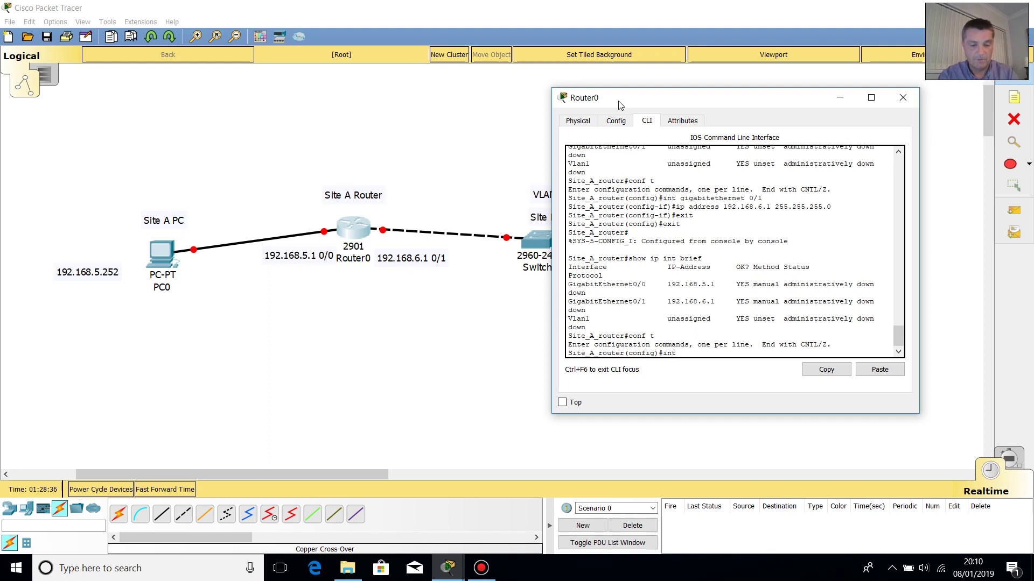
pyautogui.write('erface ')
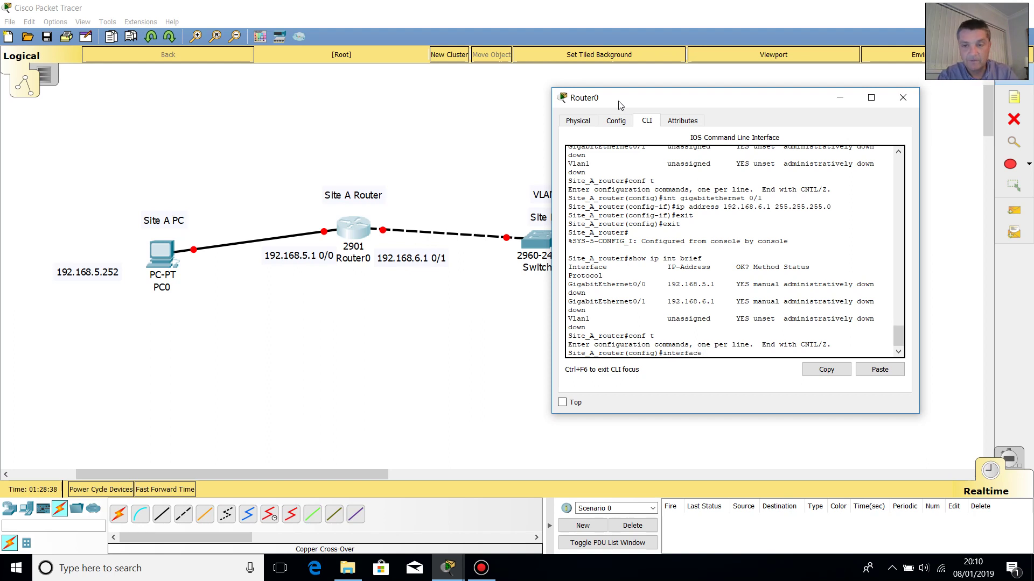
pyautogui.write('gig')
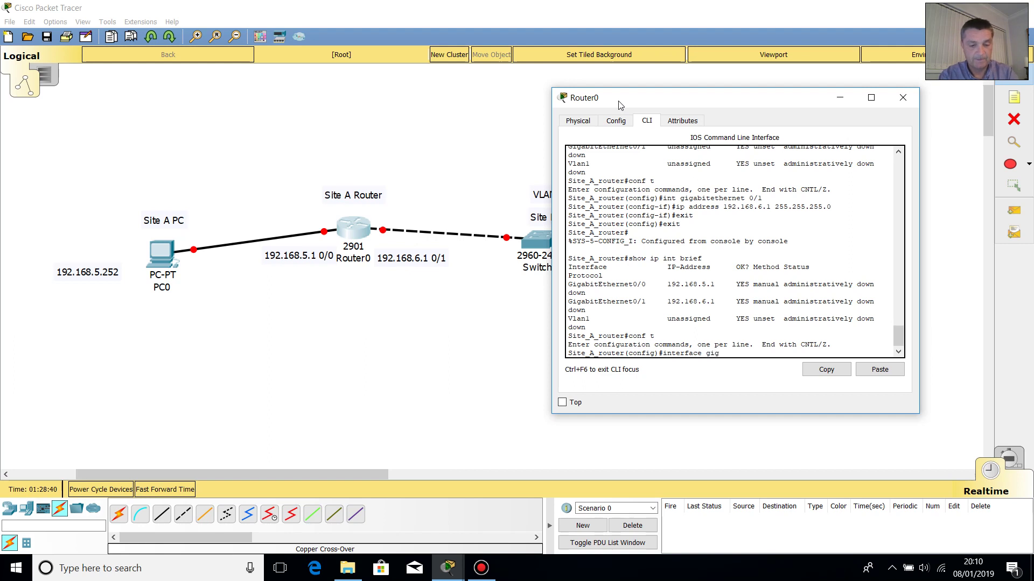
pyautogui.write('abit')
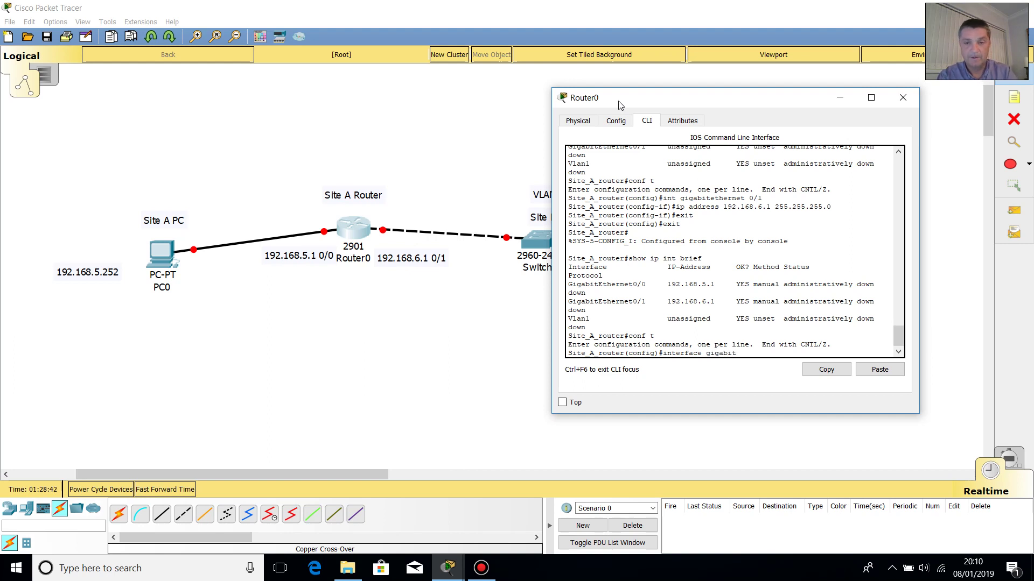
pyautogui.write('ethernet')
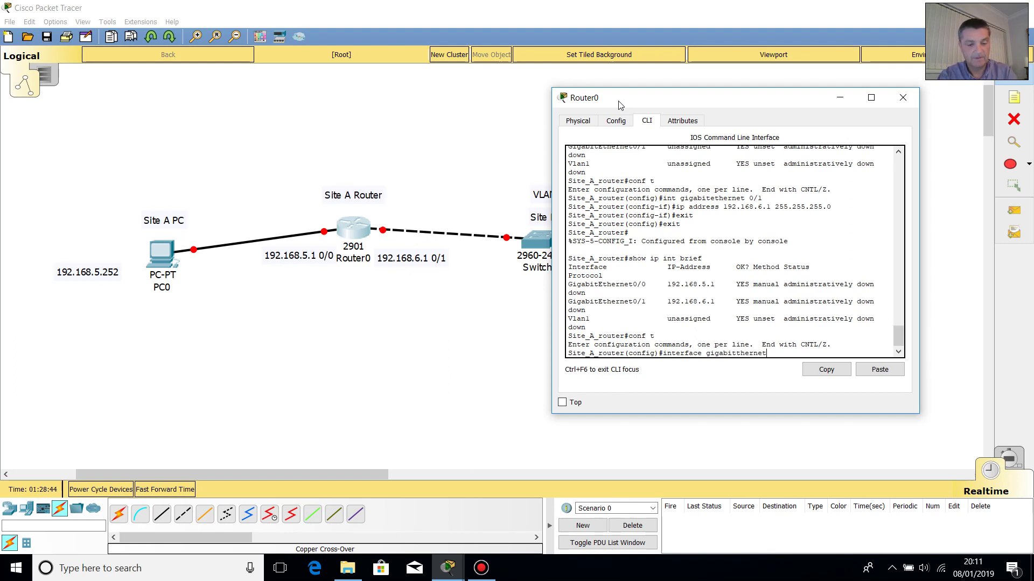
pyautogui.write(' 0')
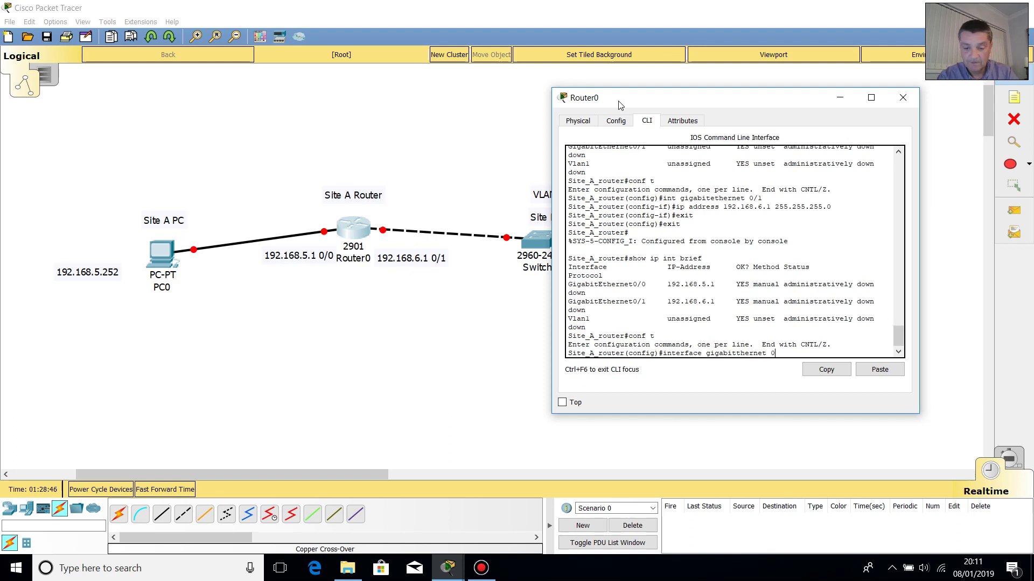
pyautogui.write('/o')
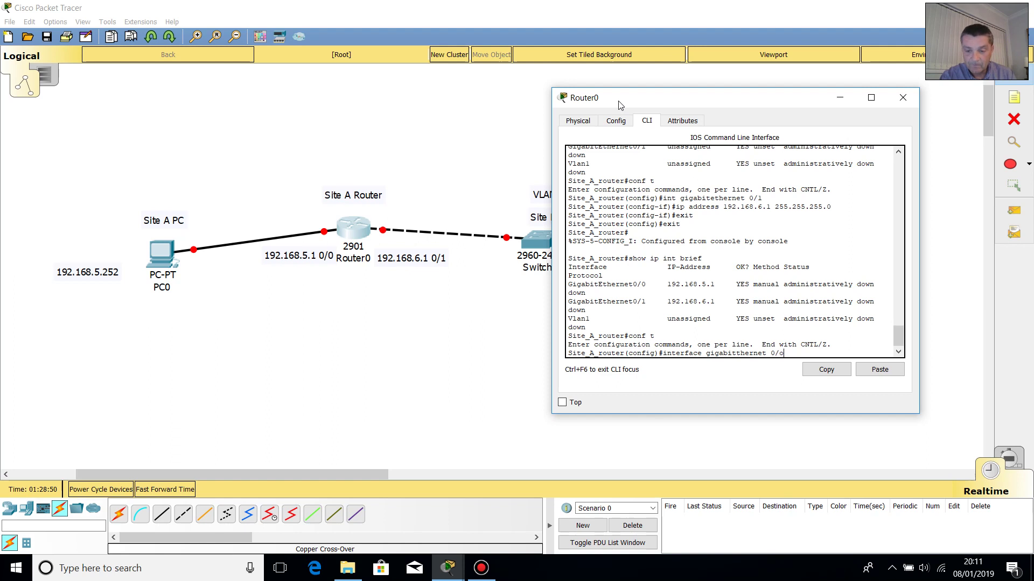
pyautogui.press('BackSpace')
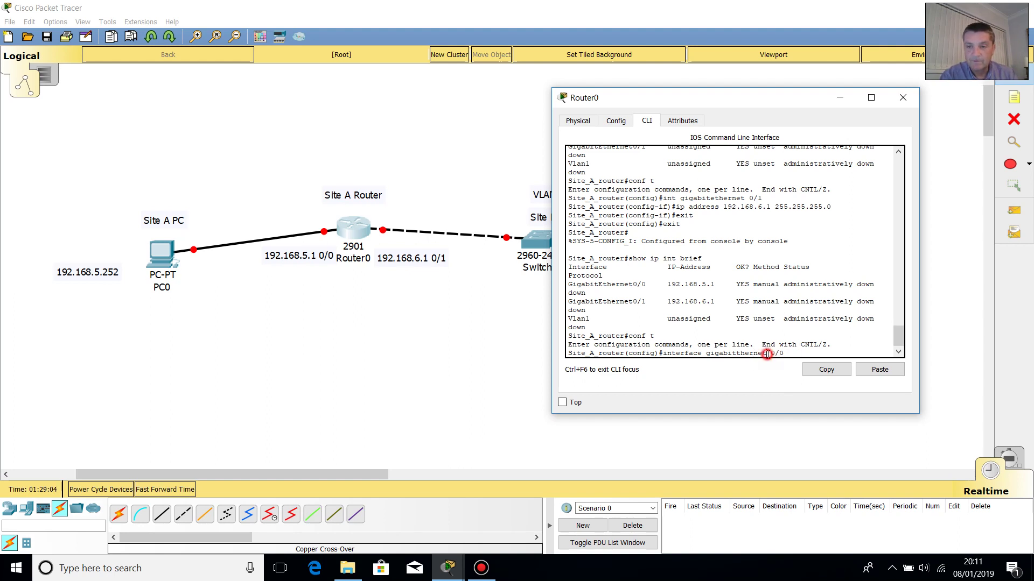
pyautogui.press('BackSpace')
pyautogui.press('BackSpace')
pyautogui.press('BackSpace')
pyautogui.press('BackSpace')
pyautogui.press('BackSpace')
pyautogui.press('BackSpace')
pyautogui.press('BackSpace')
pyautogui.press('BackSpace')
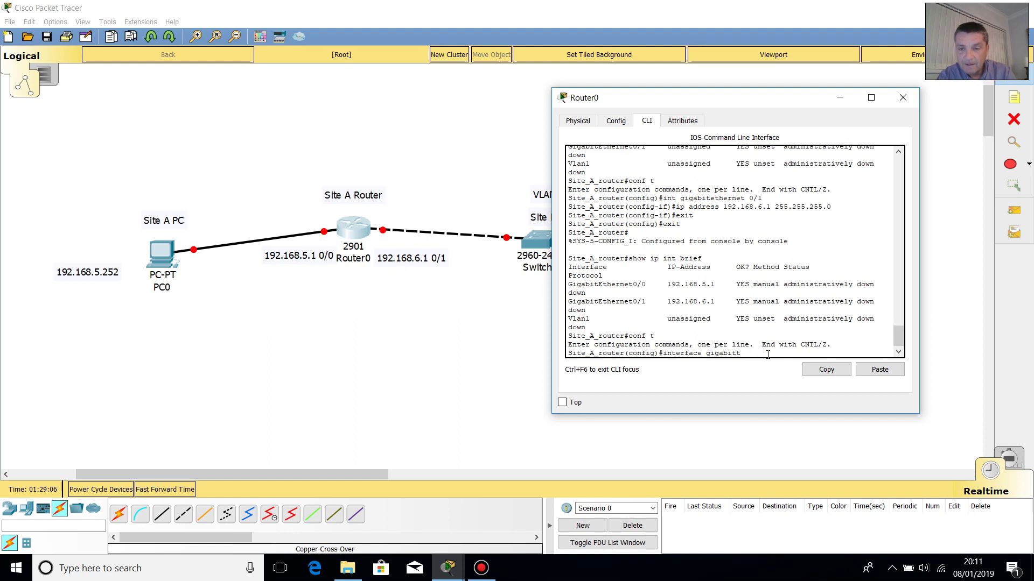
pyautogui.press('BackSpace')
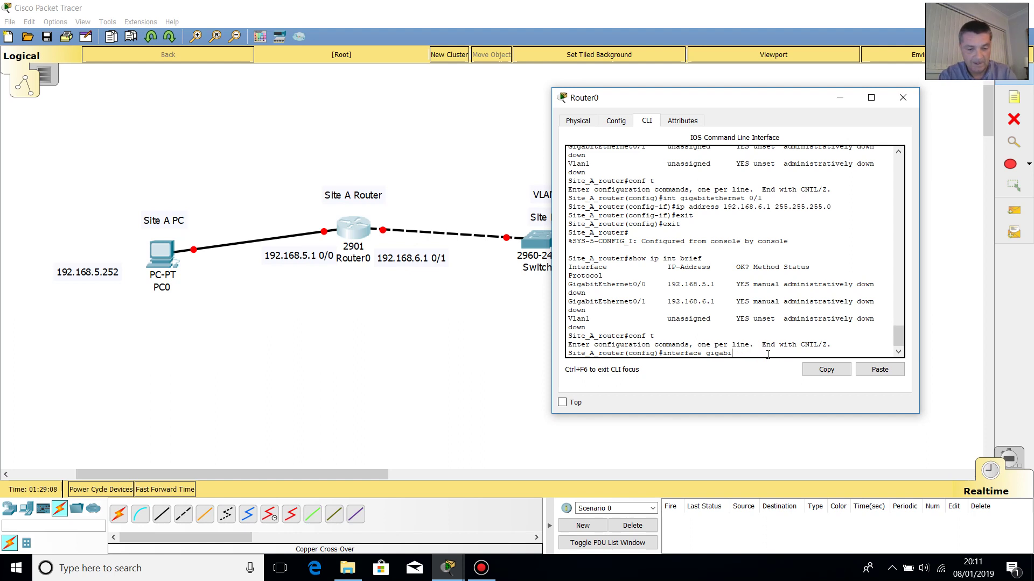
pyautogui.write('tethernet')
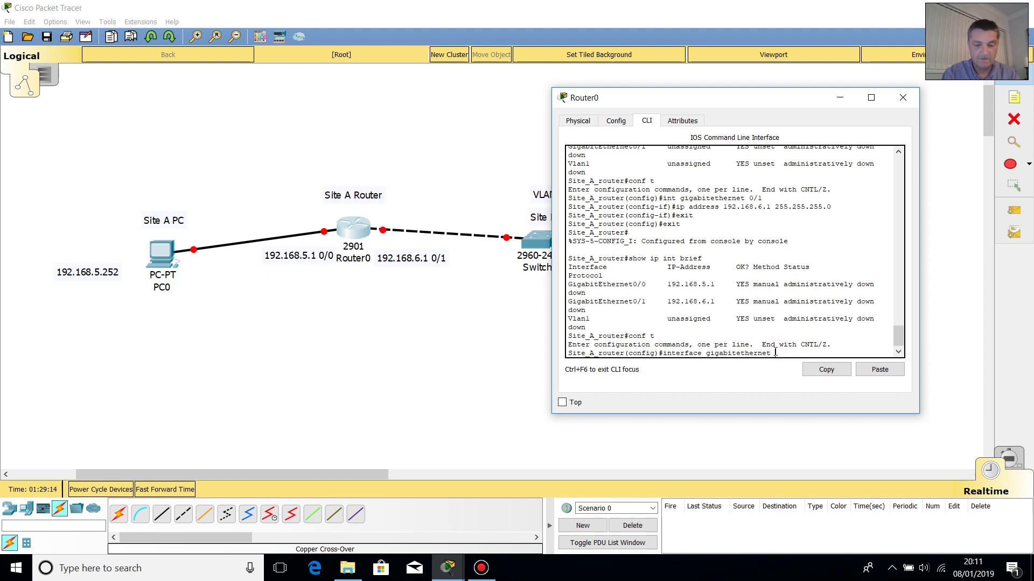
pyautogui.write('0/0')
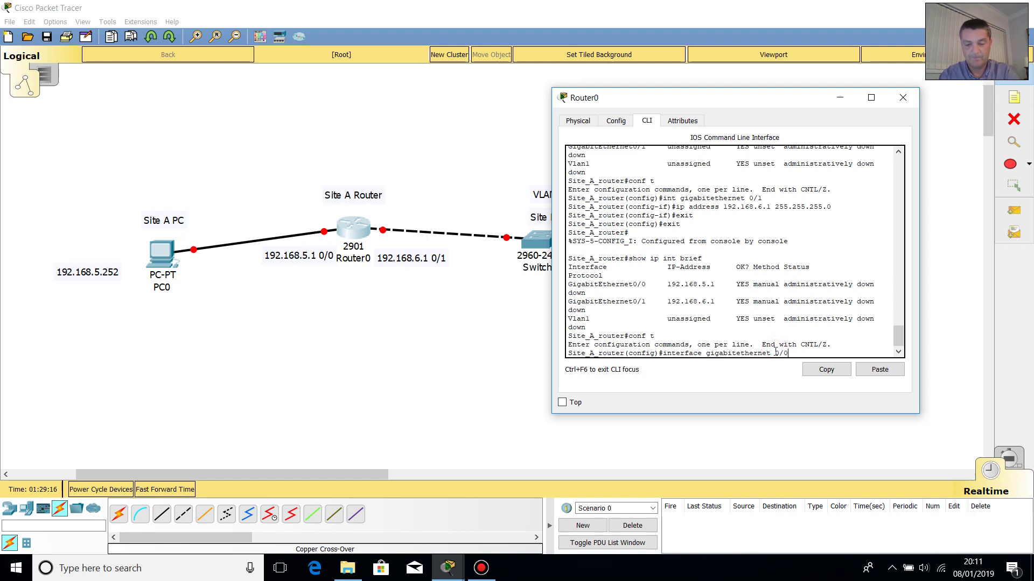
pyautogui.press('Return')
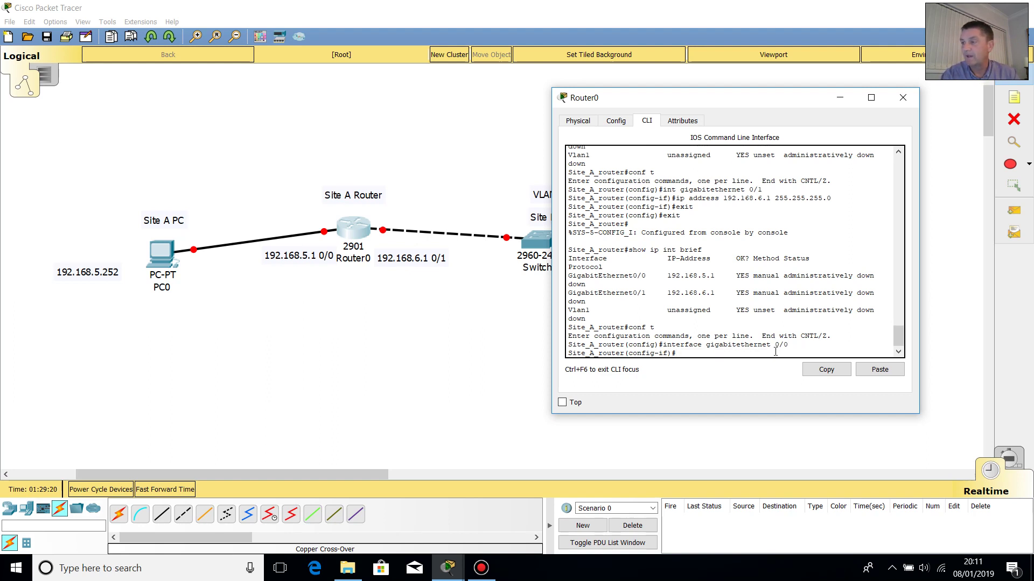
# - Apply no shutdown so GigabitEthernet0/0's link and line protocol come up
pyautogui.write('no')
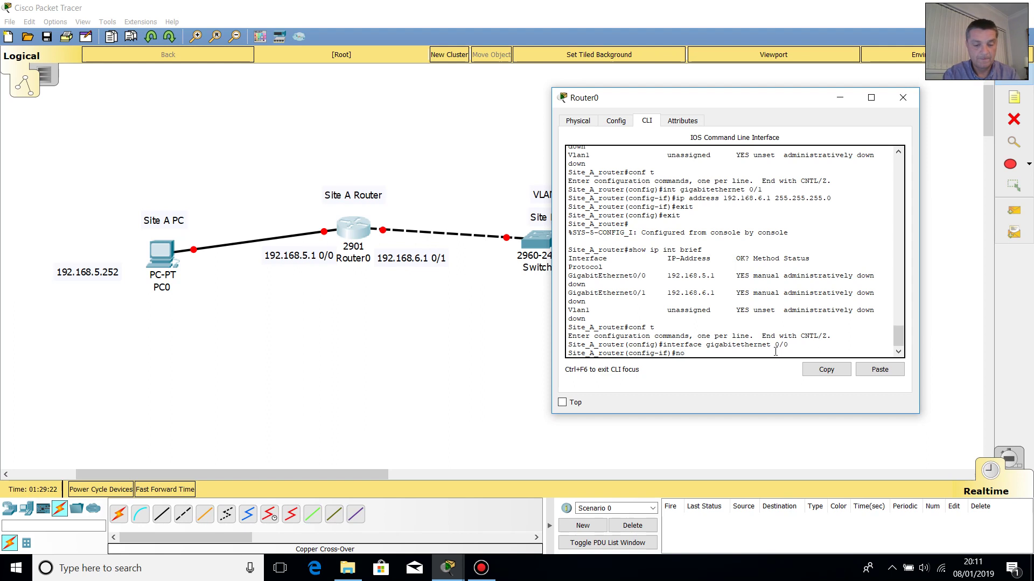
pyautogui.write(' shutd')
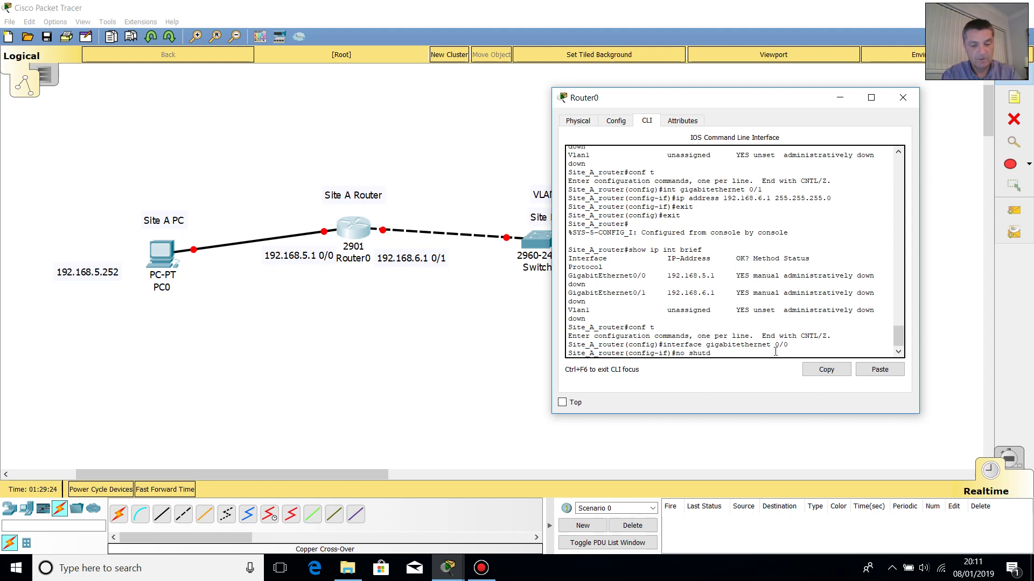
pyautogui.write('own')
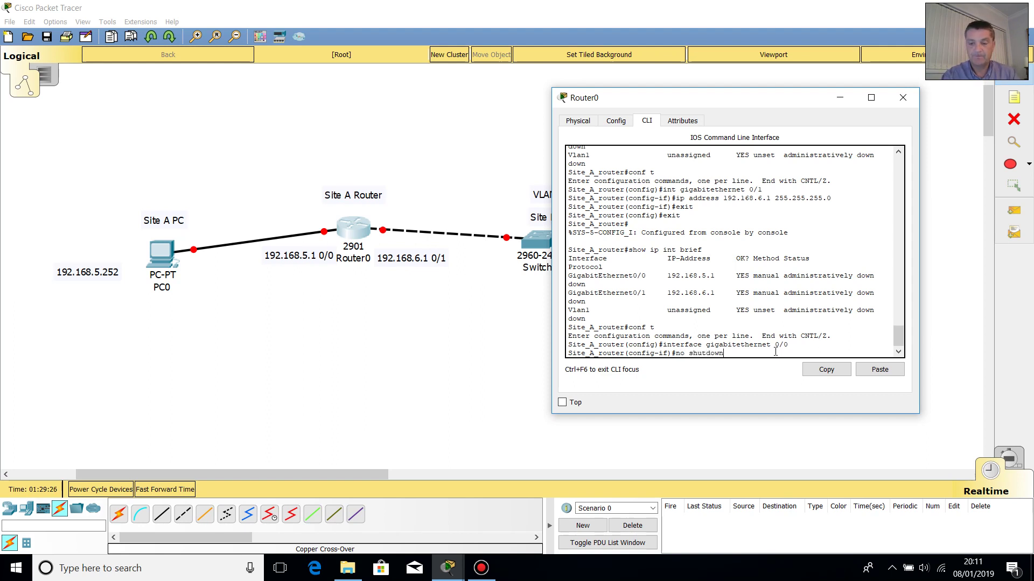
pyautogui.press('Return')
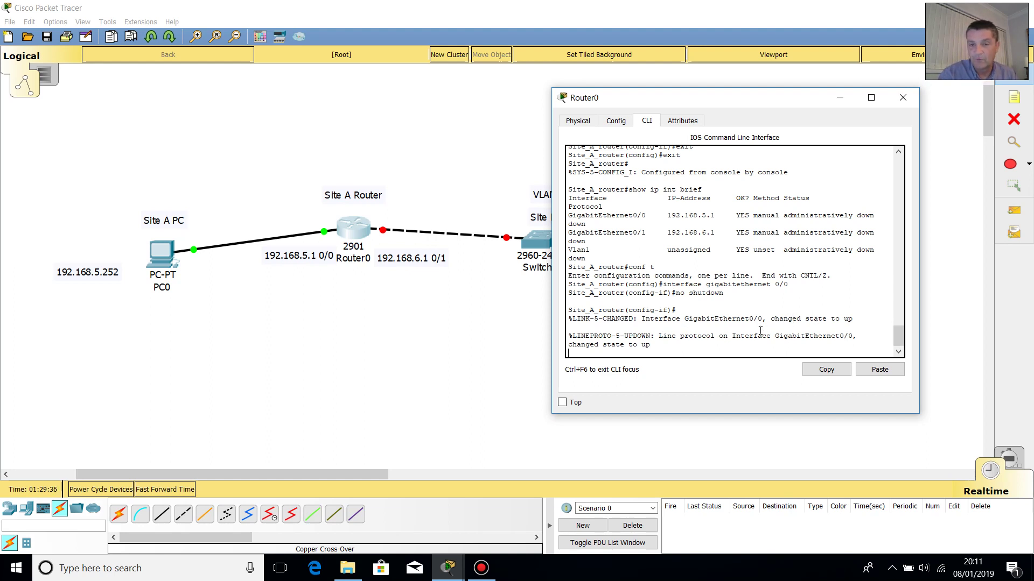
pyautogui.press('Return')
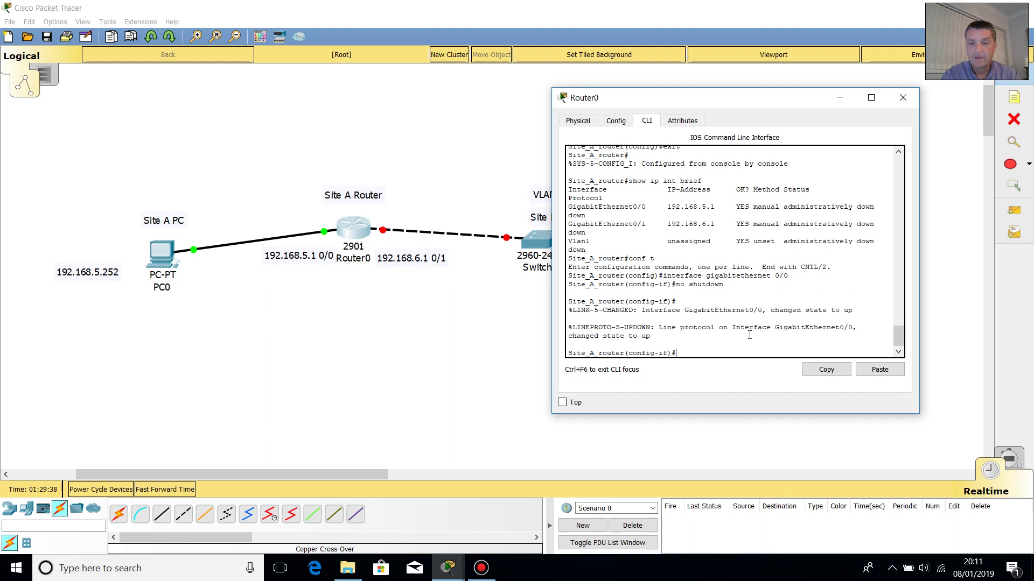
pyautogui.write('interface gigabitethernet 0/0')
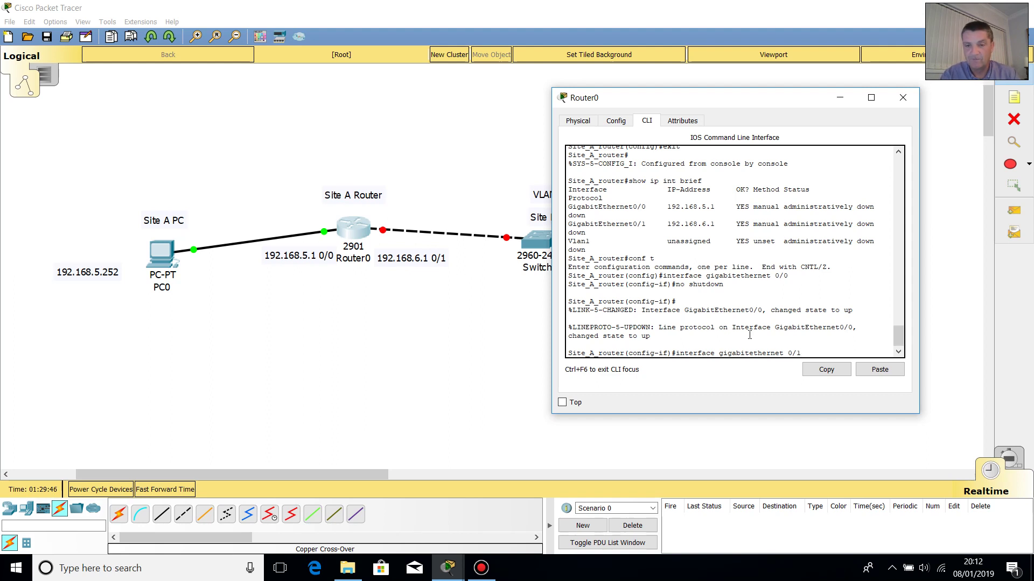
# - Enable GigabitEthernet0/1 with 'no shutdown', then exit twice back to the privileged prompt
pyautogui.press('Return')
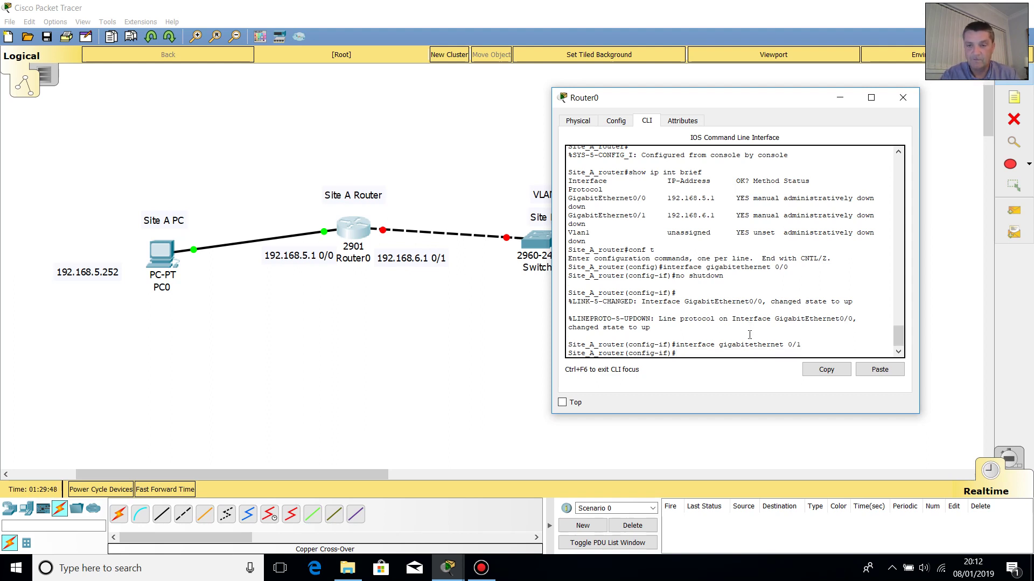
pyautogui.press('Up')
pyautogui.press('Up')
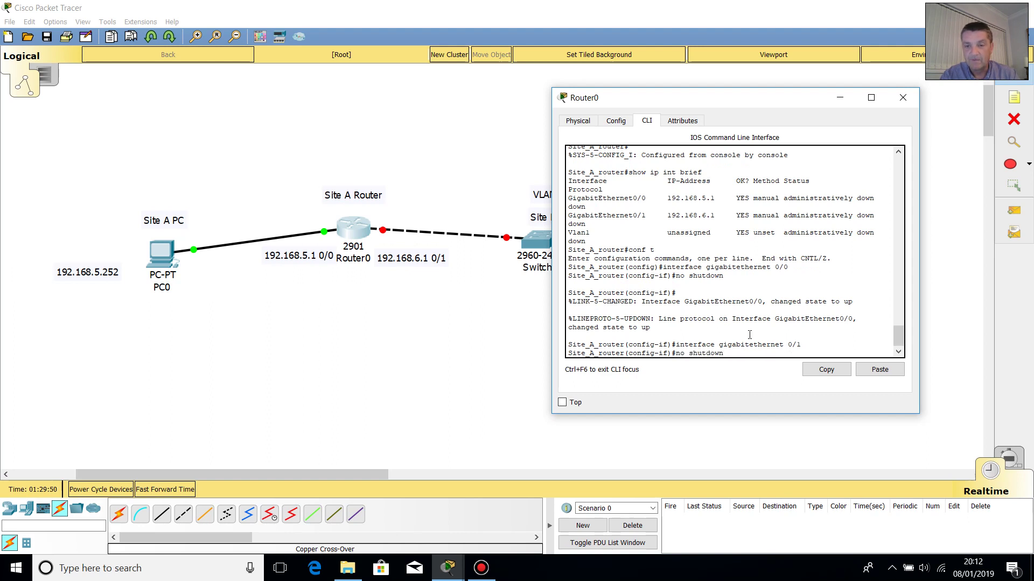
pyautogui.press('Return')
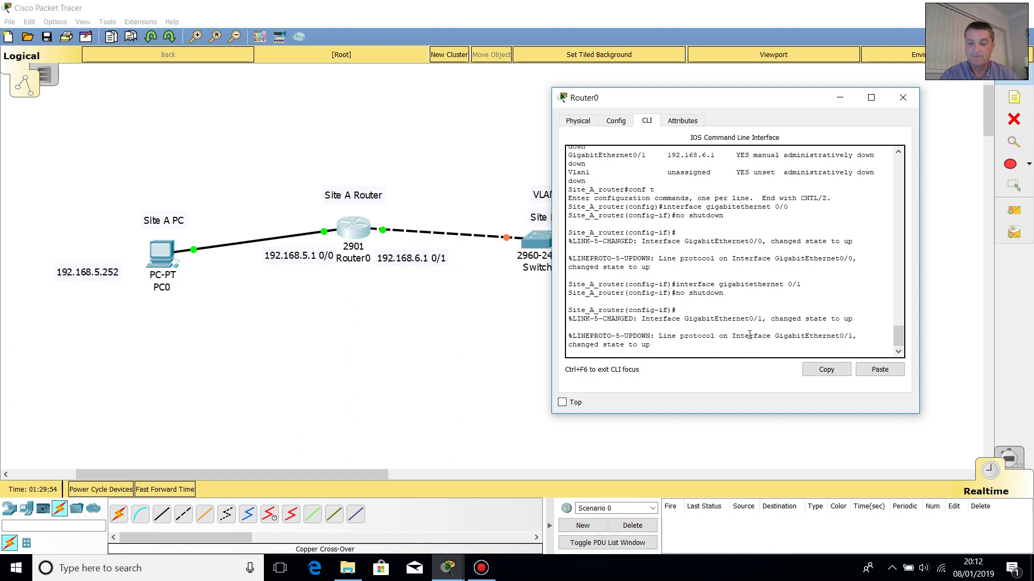
pyautogui.press('Return')
pyautogui.press('Return')
pyautogui.press('Return')
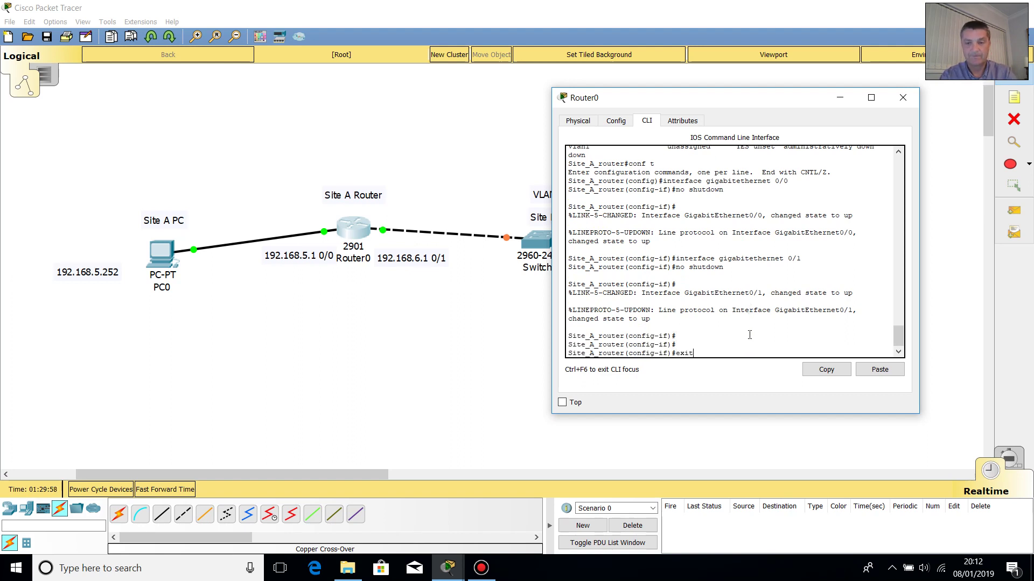
pyautogui.press('Return')
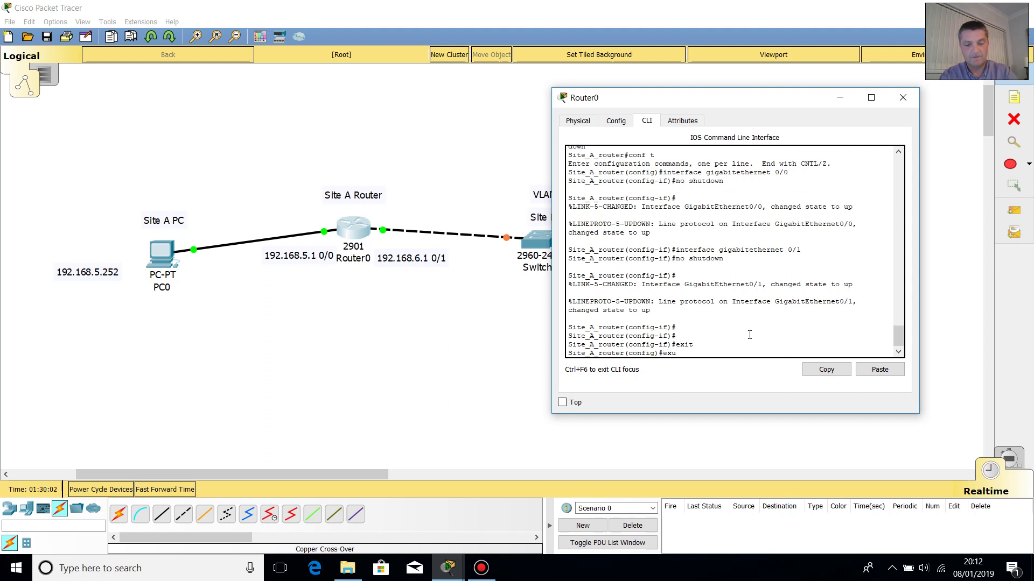
pyautogui.write('exit')
pyautogui.press('Return')
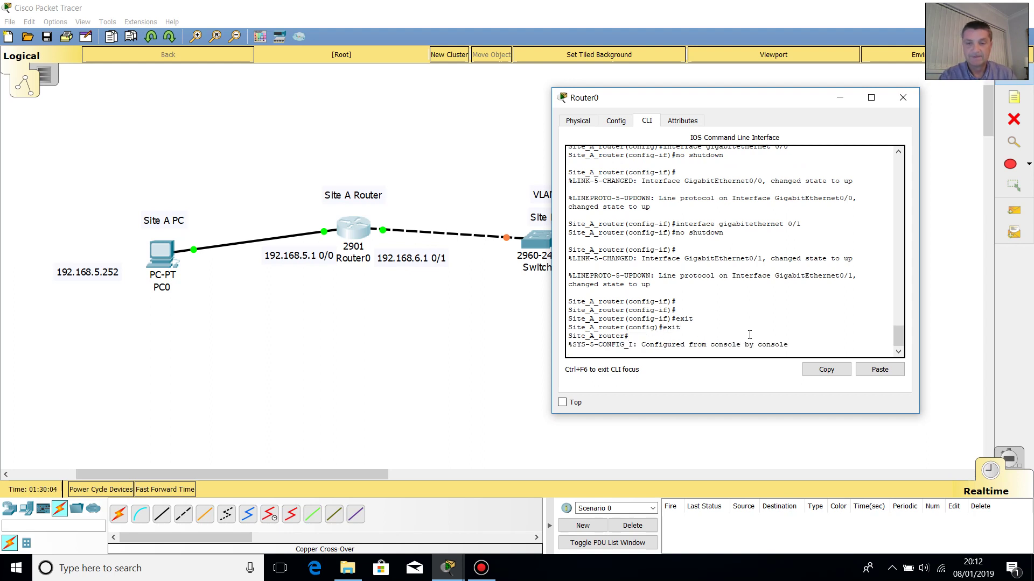
pyautogui.press('Return')
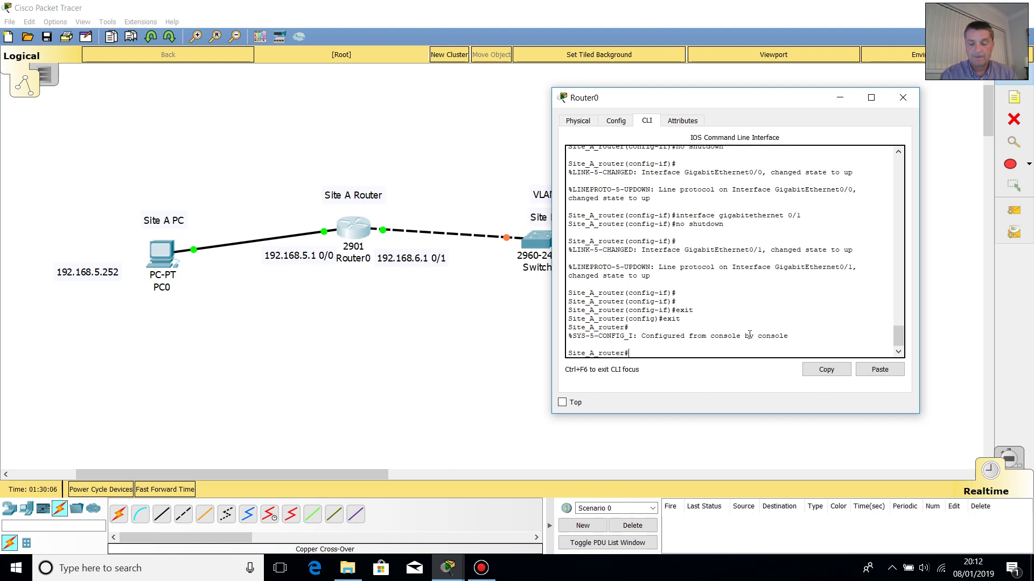
# - Run 'show ip int brief' and highlight the up/up Gi0/0 (192.168.5.1) and Gi0/1 (192.168.6.1) rows
pyautogui.write('show ip int brief')
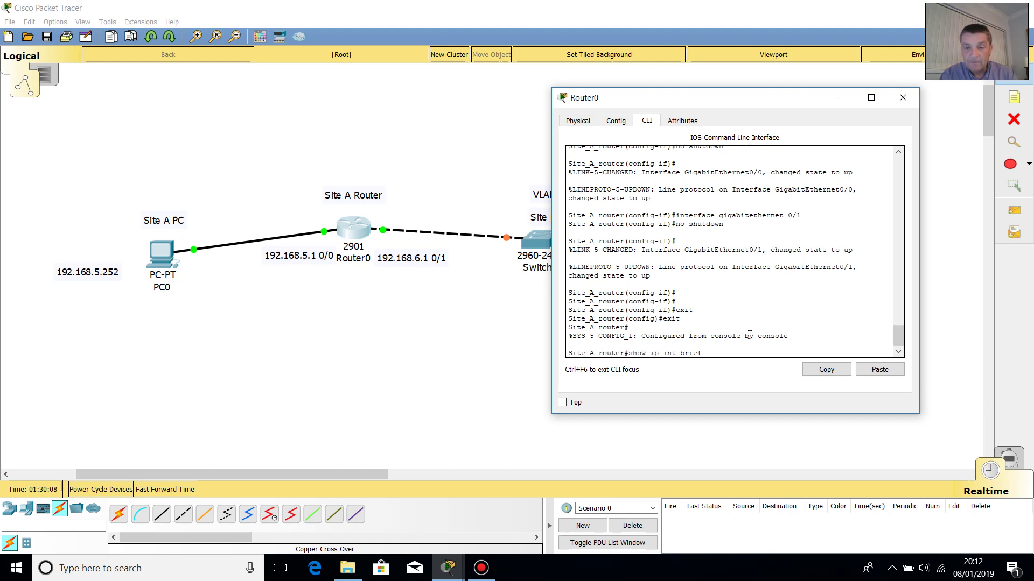
pyautogui.press('Return')
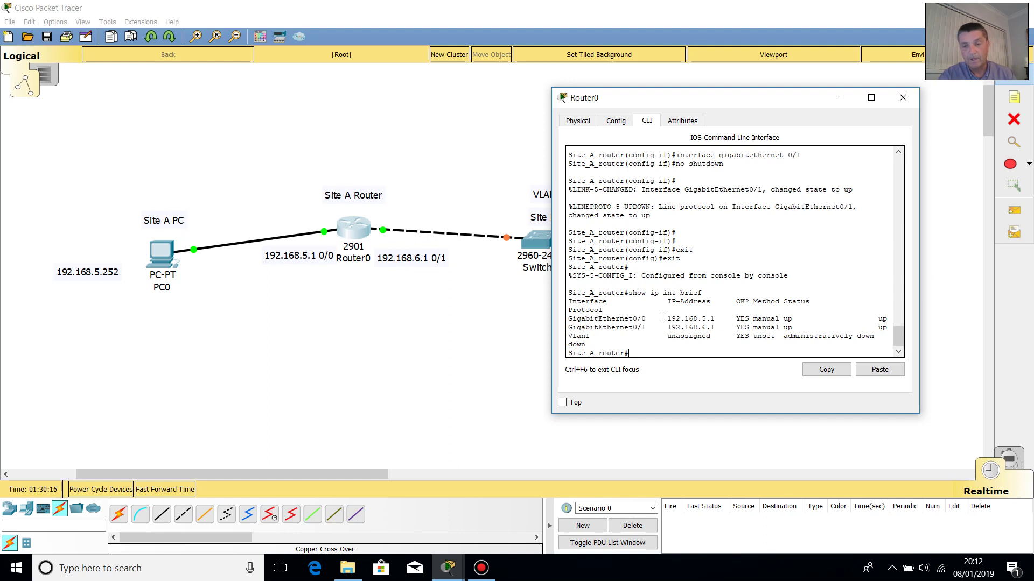
pyautogui.moveTo(666, 318); pyautogui.dragTo(772, 328)
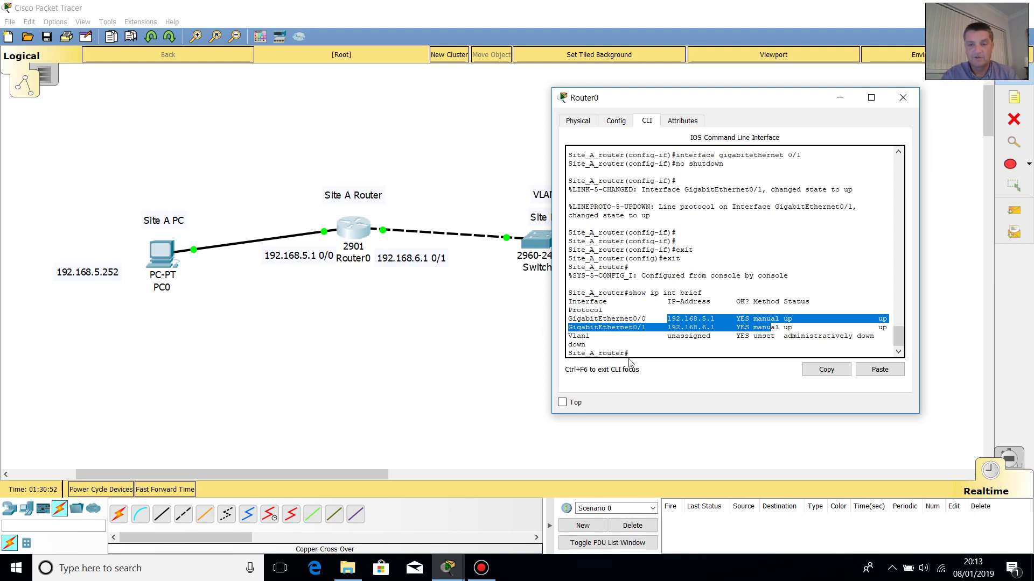
pyautogui.click(644, 347)
pyautogui.click(645, 348)
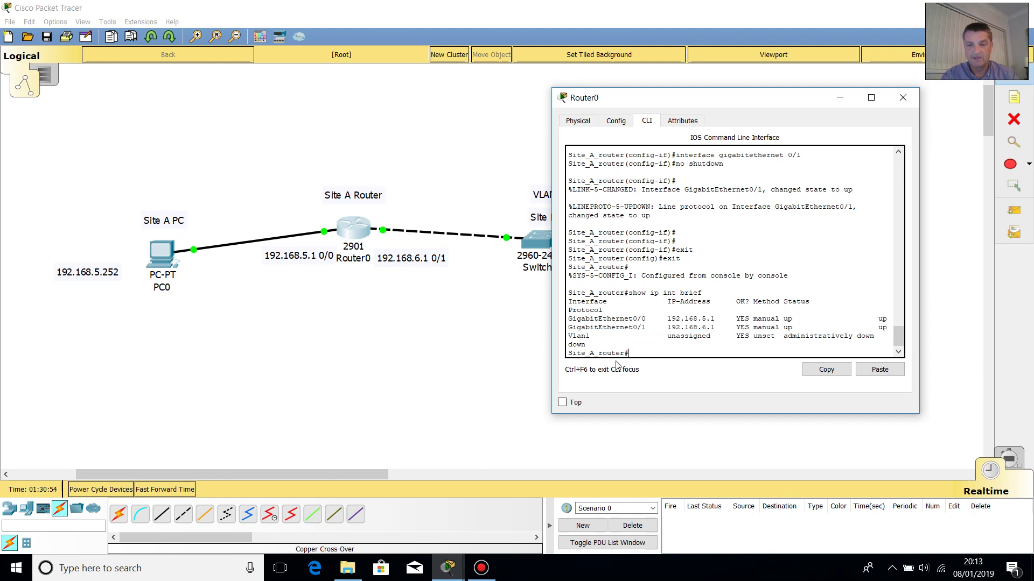
# - In global configuration, set 'ip domain-name test.com', then exit to privileged mode
pyautogui.write('conf ')
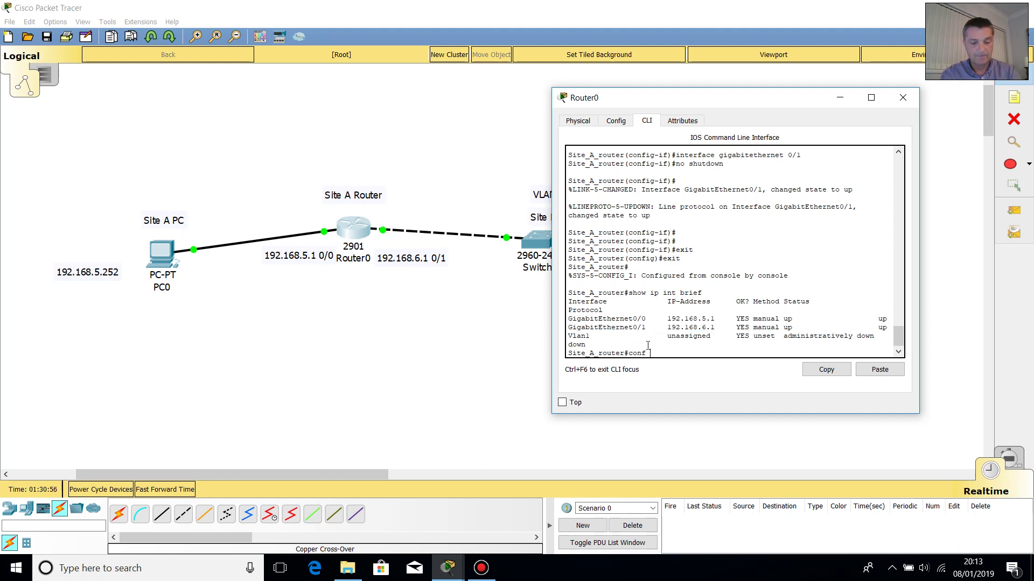
pyautogui.write('t')
pyautogui.press('Return')
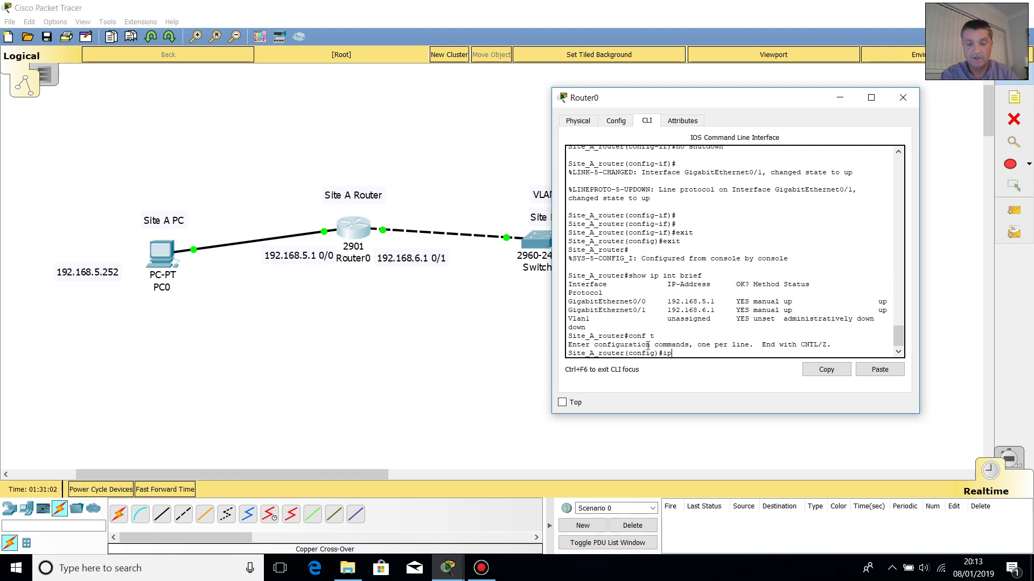
pyautogui.write('ip domain')
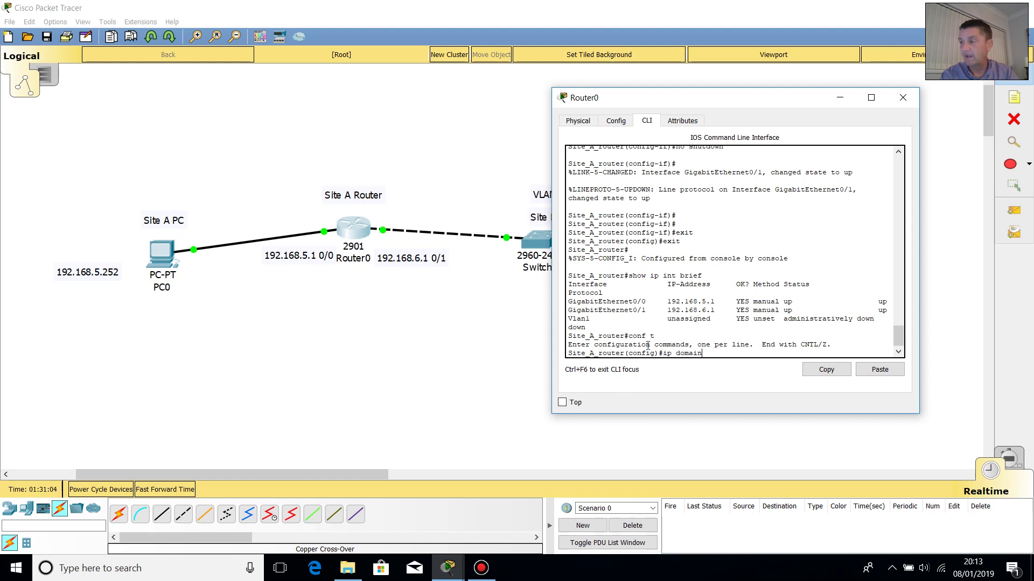
pyautogui.write('-')
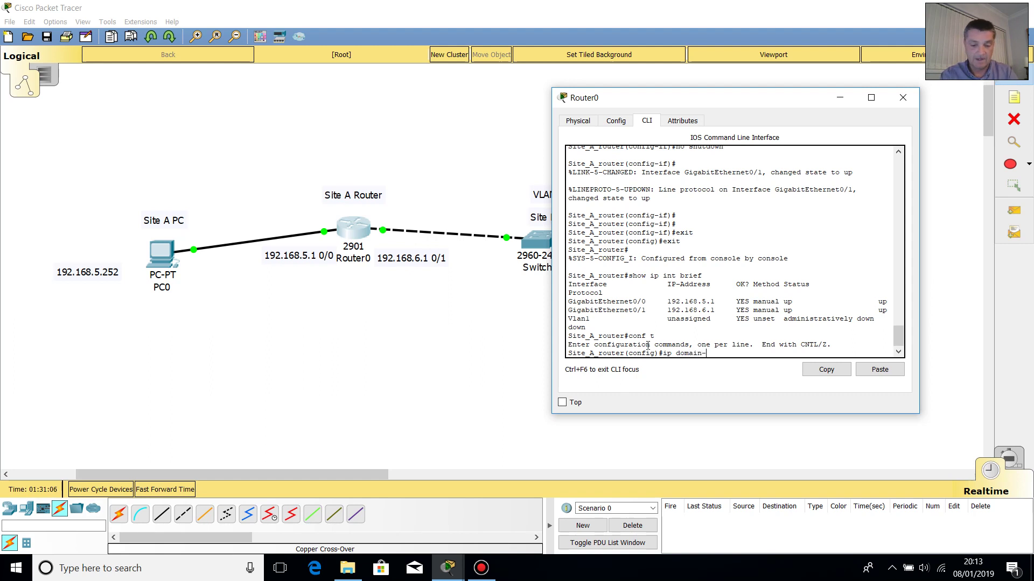
pyautogui.write('m')
pyautogui.write('name')
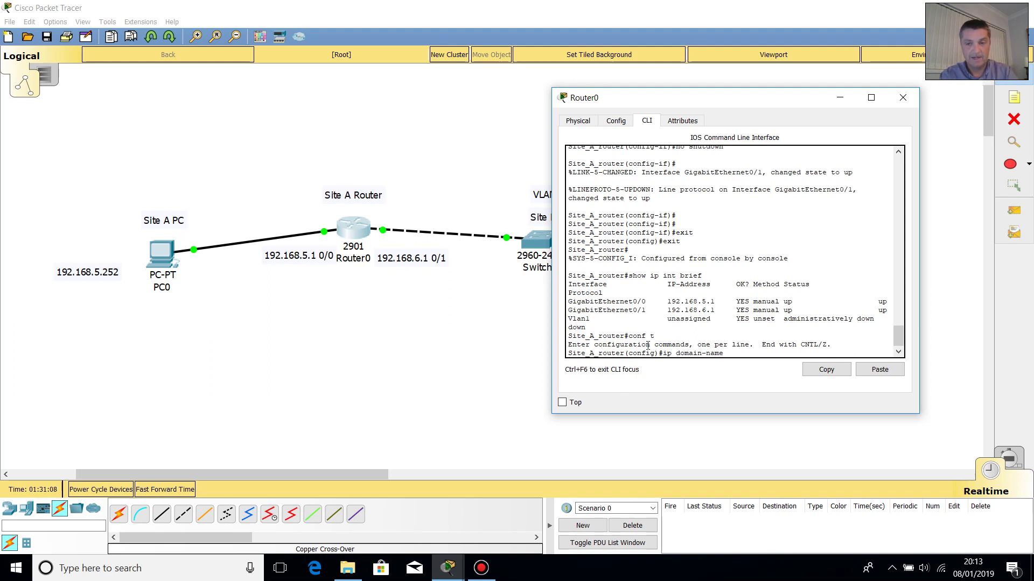
pyautogui.write(' test')
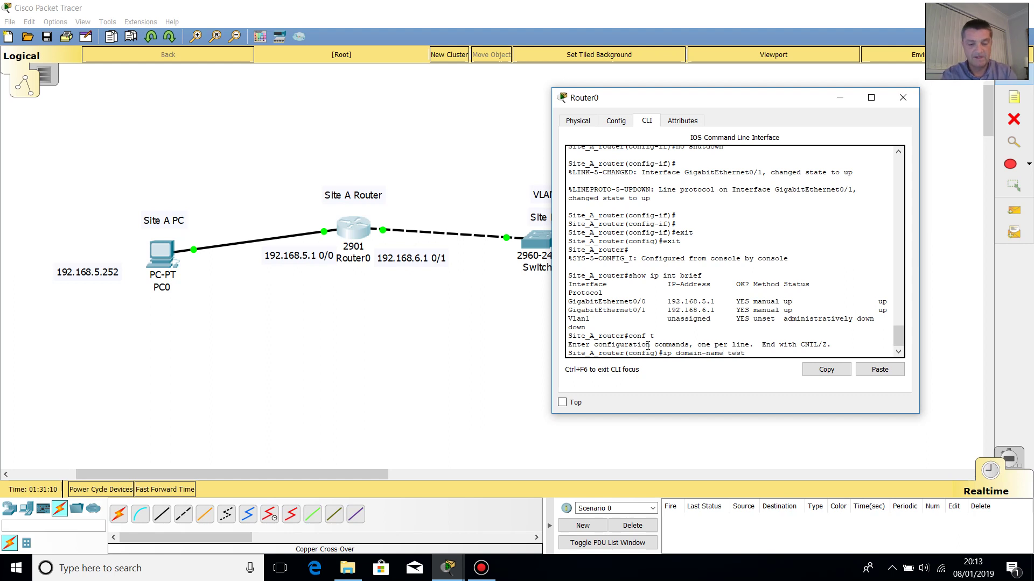
pyautogui.write('.com')
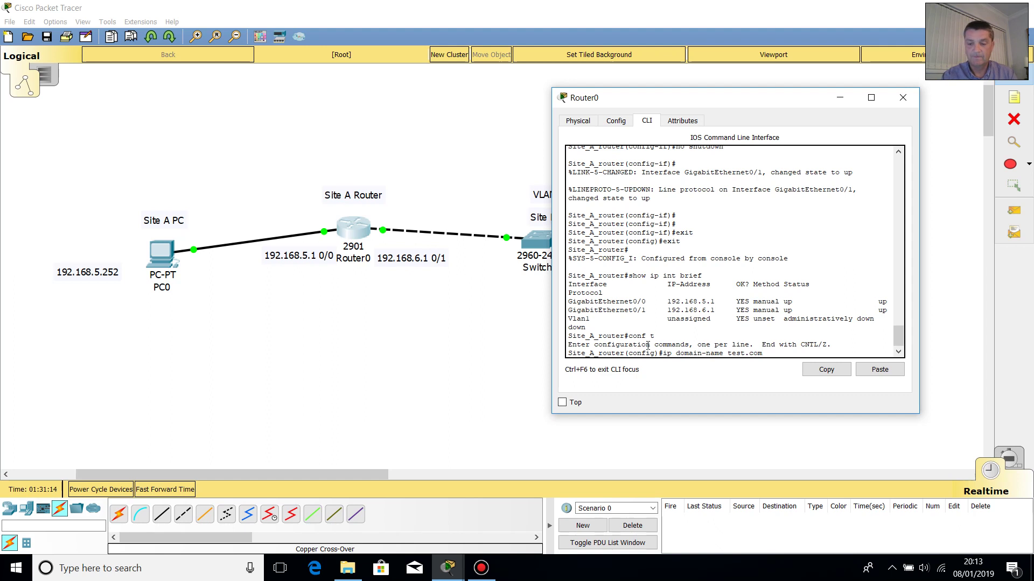
pyautogui.press('Return')
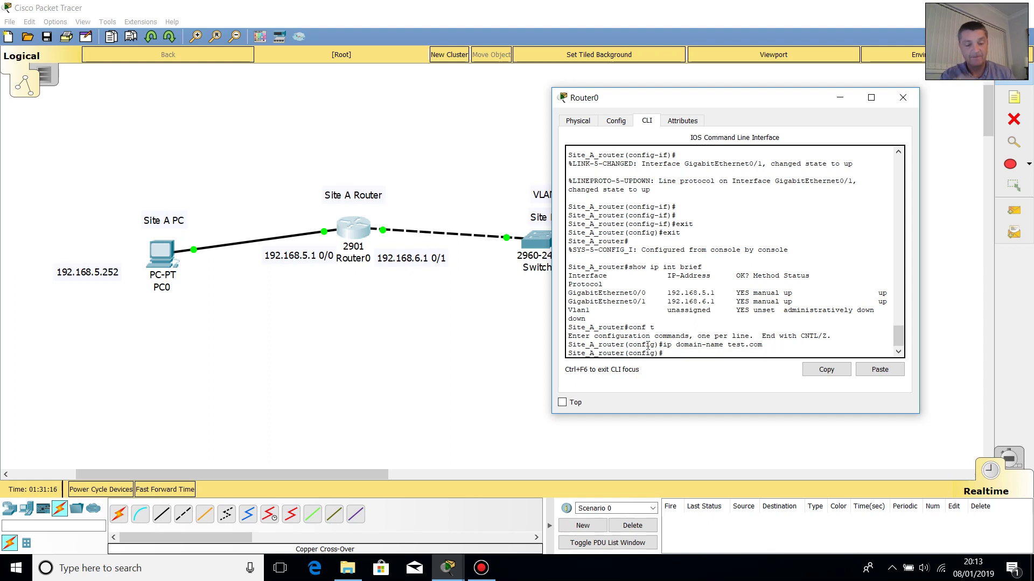
pyautogui.write('exit')
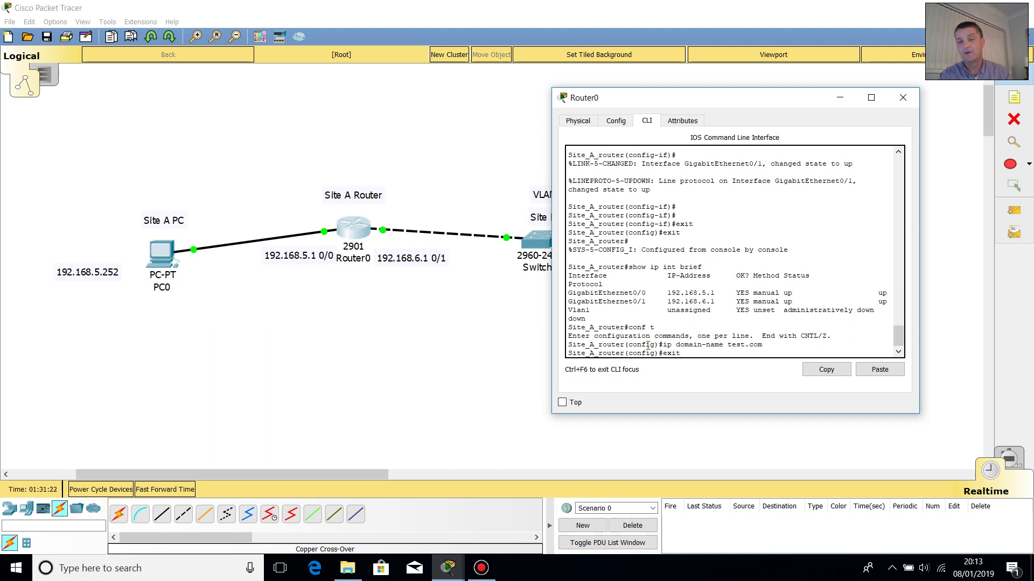
pyautogui.press('Return')
pyautogui.press('Return')
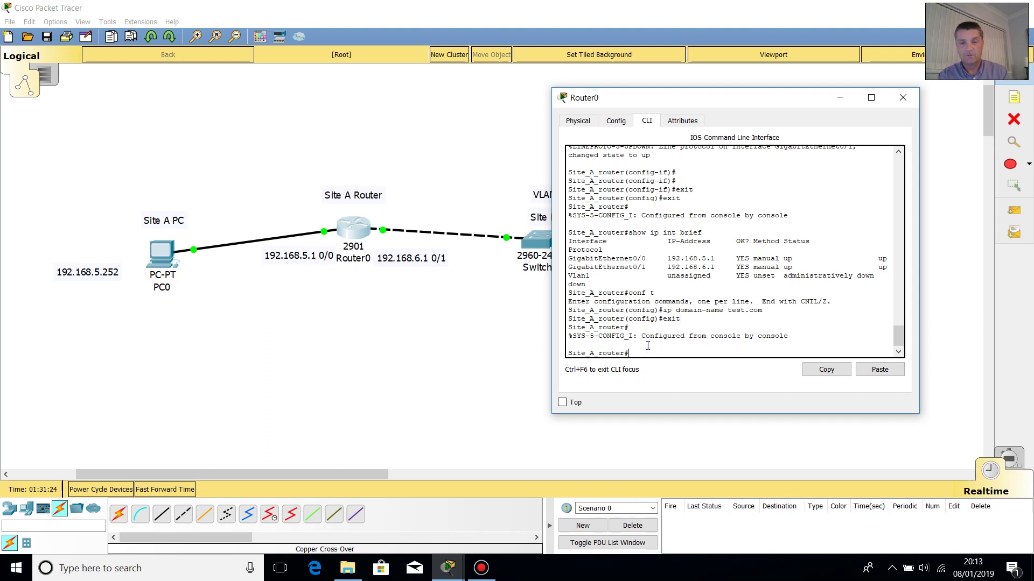
# - Display 'sh run' and page through the domain-name, GigabitEthernet and Vlan1 settings
pyautogui.write('sh ')
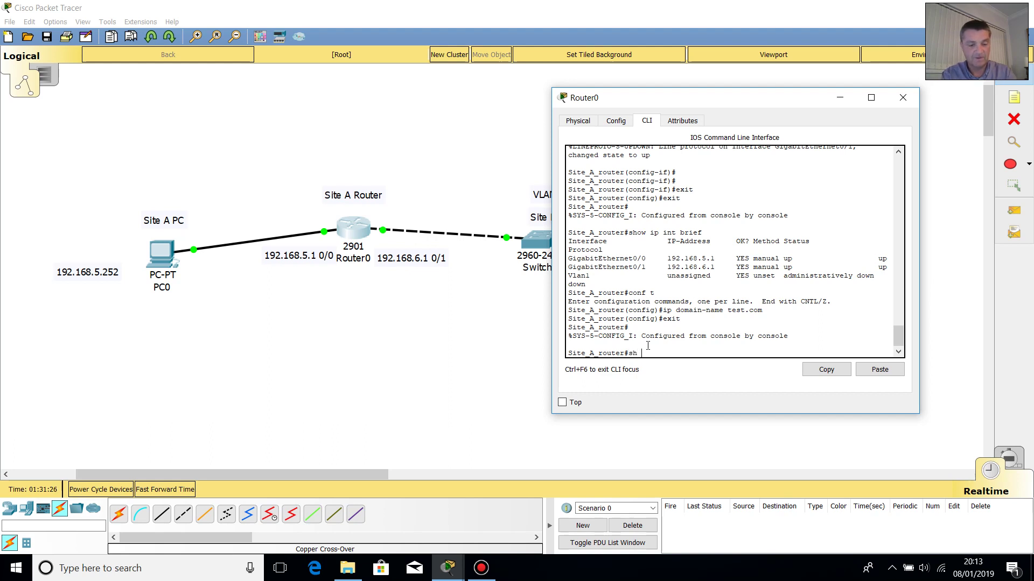
pyautogui.write('run')
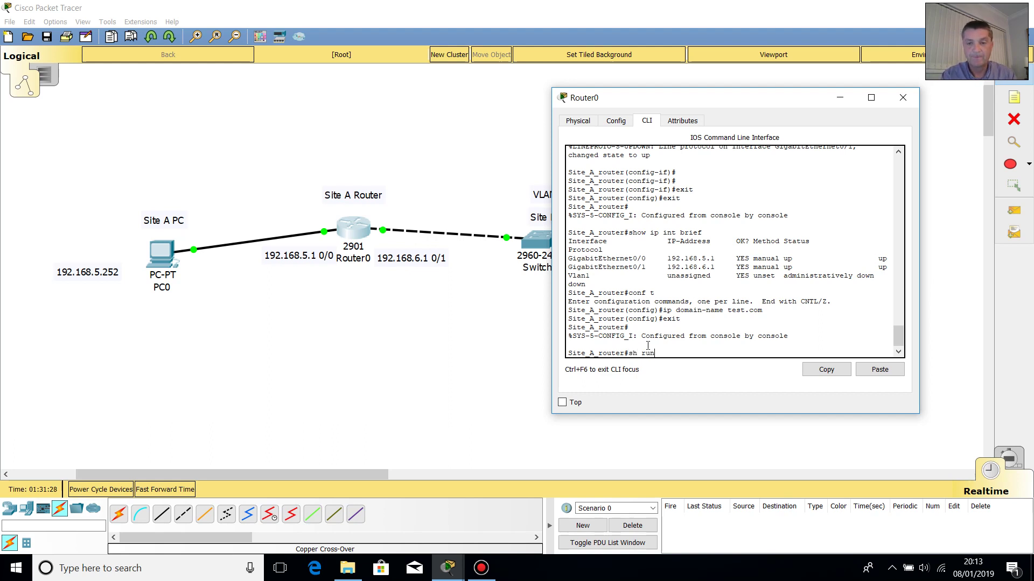
pyautogui.press('Return')
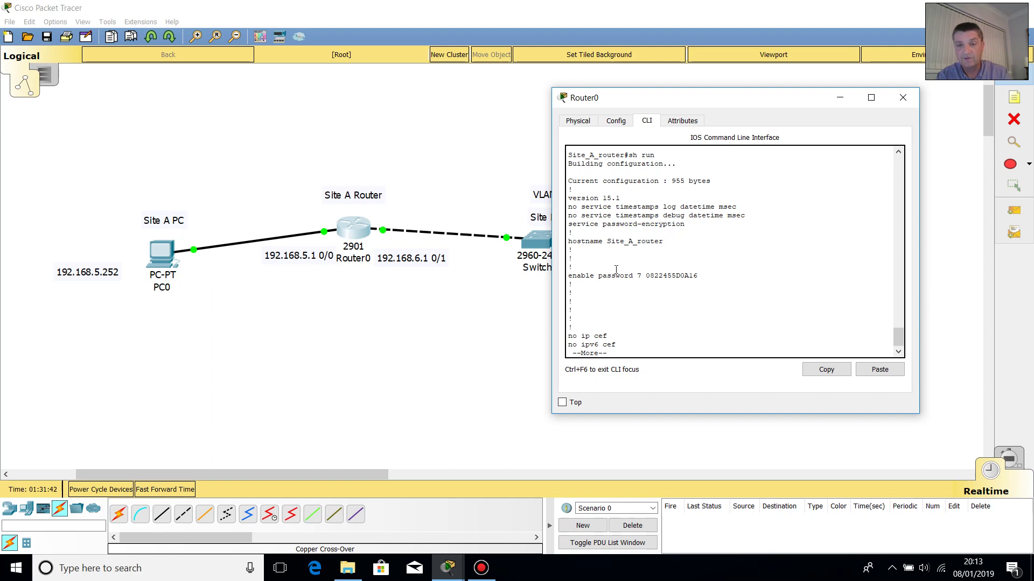
pyautogui.press('space')
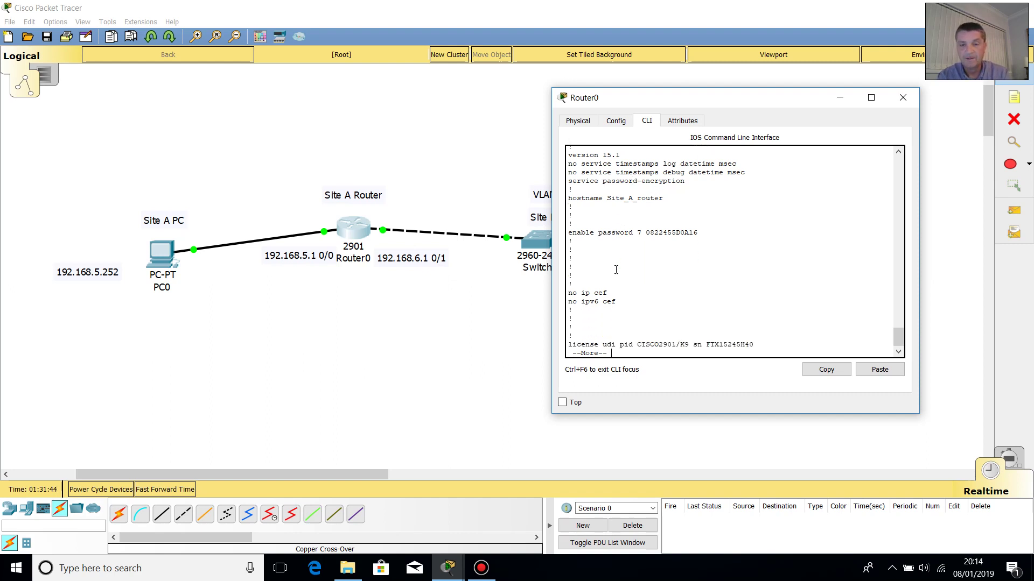
pyautogui.press('Return')
pyautogui.press('Return')
pyautogui.press('Return')
pyautogui.press('Return')
pyautogui.press('Return')
pyautogui.press('Return')
pyautogui.press('Return')
pyautogui.press('Return')
pyautogui.press('Return')
pyautogui.press('Return')
pyautogui.press('Return')
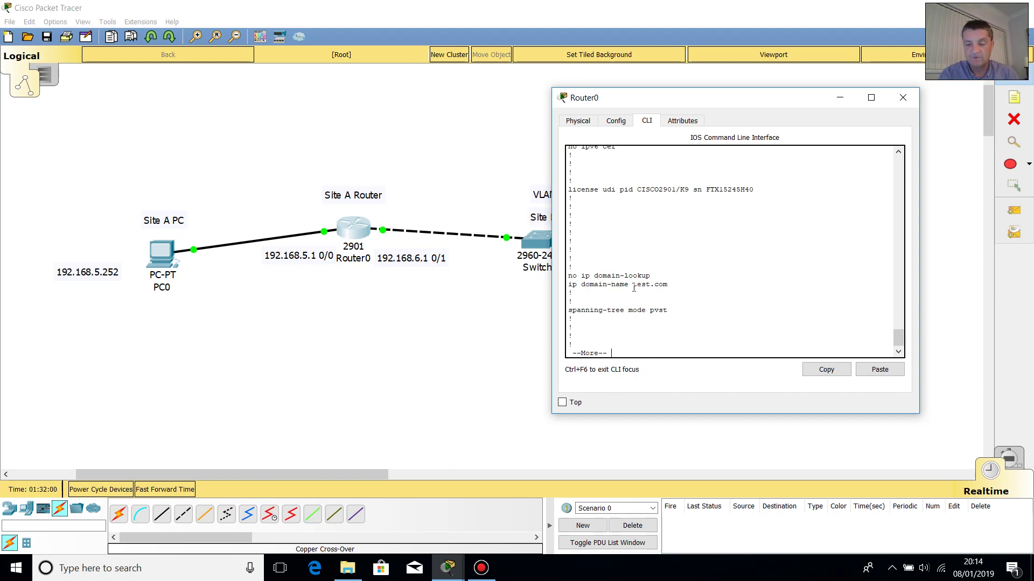
pyautogui.press('Return')
pyautogui.press('Return')
pyautogui.press('Return')
pyautogui.press('Return')
pyautogui.press('Return')
pyautogui.press('Return')
pyautogui.press('Return')
pyautogui.press('Return')
pyautogui.press('Return')
pyautogui.press('Return')
pyautogui.press('Return')
pyautogui.press('Return')
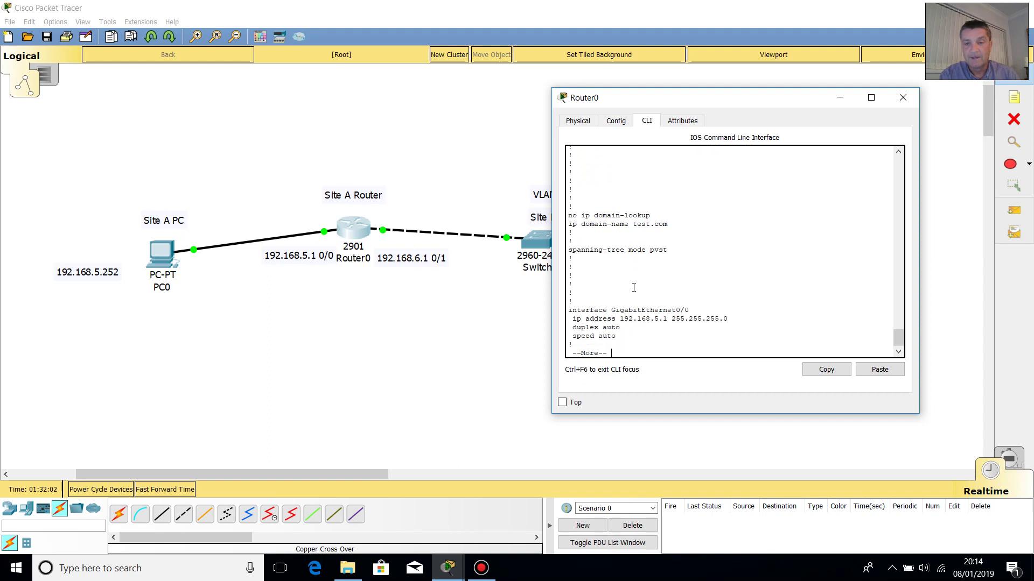
pyautogui.press('Return')
pyautogui.press('Return')
pyautogui.press('Return')
pyautogui.press('Return')
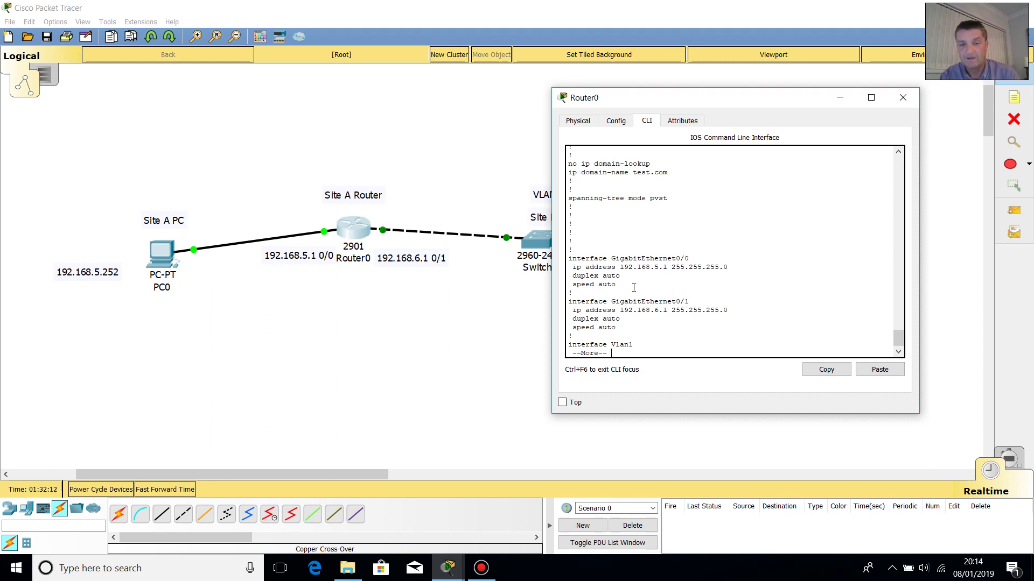
pyautogui.press('Return')
pyautogui.press('Return')
pyautogui.press('Return')
pyautogui.press('Return')
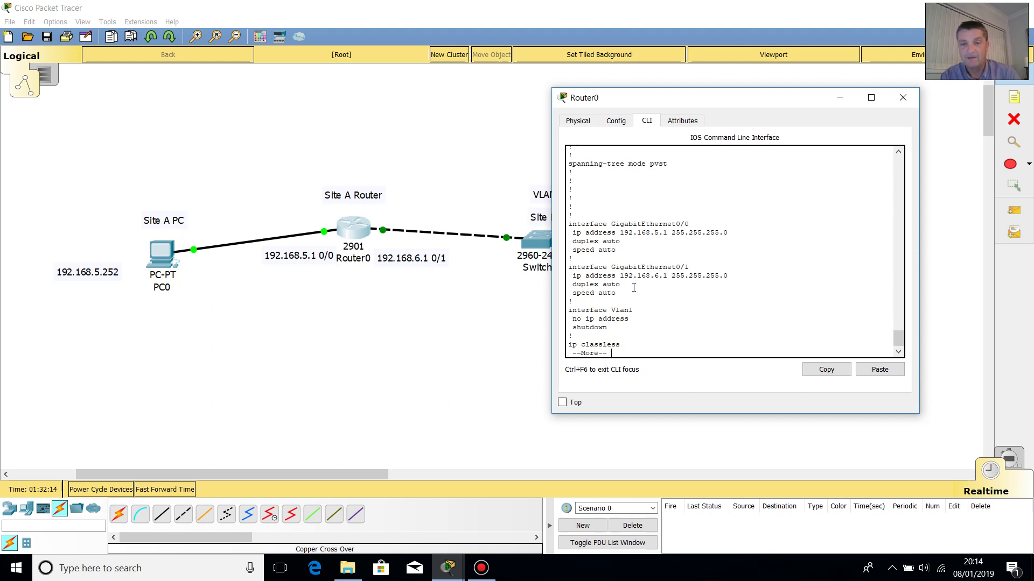
# - Page on through the banner and line settings, highlighting the vty 0 4 lines, to the end
pyautogui.press('Return')
pyautogui.press('Return')
pyautogui.press('Return')
pyautogui.press('Return')
pyautogui.press('Return')
pyautogui.press('Return')
pyautogui.press('Return')
pyautogui.press('Return')
pyautogui.press('Return')
pyautogui.press('Return')
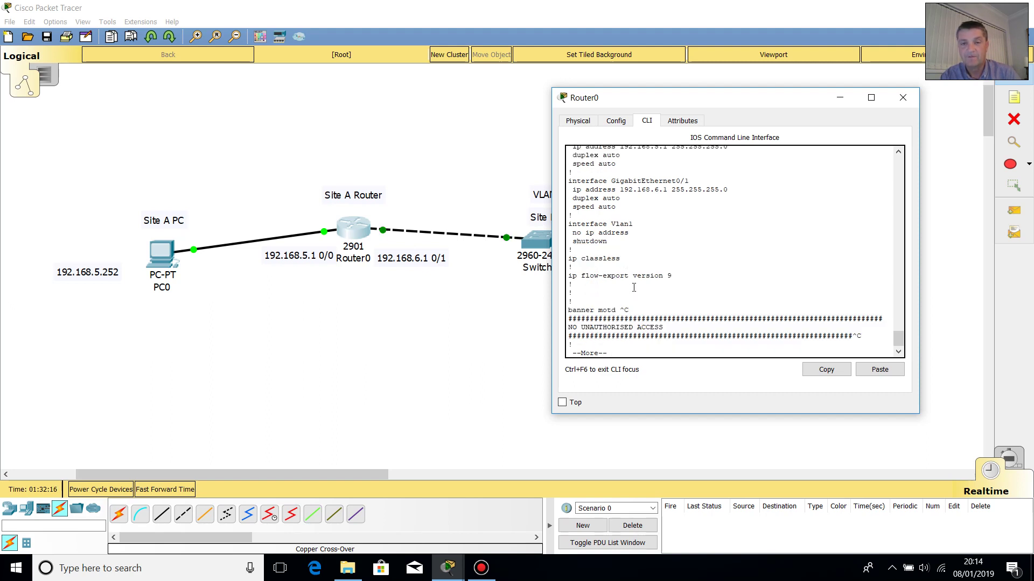
pyautogui.press('Return')
pyautogui.press('Return')
pyautogui.press('Return')
pyautogui.press('Return')
pyautogui.press('Return')
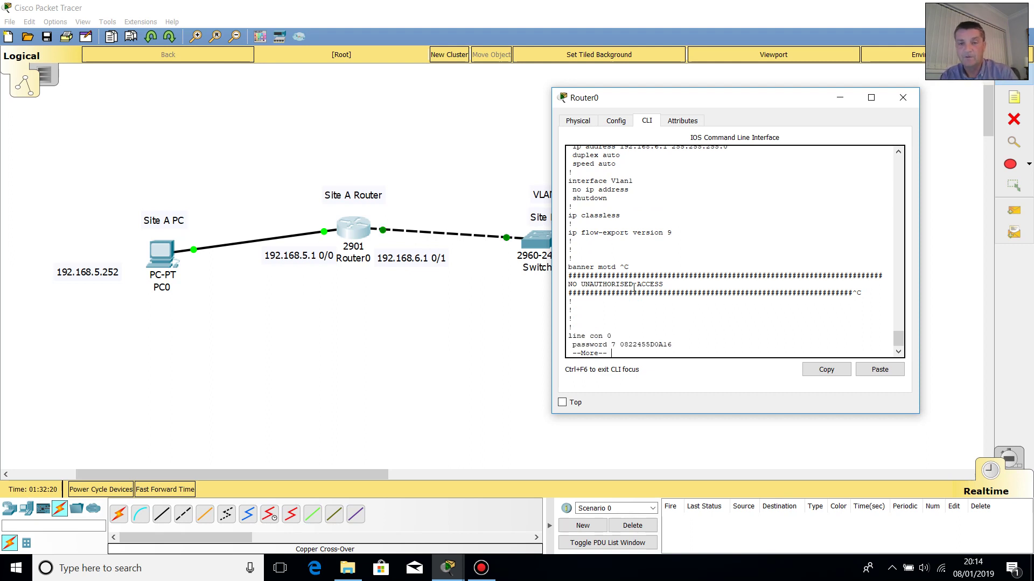
pyautogui.press('Return')
pyautogui.press('Return')
pyautogui.press('Return')
pyautogui.press('Return')
pyautogui.press('Return')
pyautogui.press('Return')
pyautogui.press('Return')
pyautogui.press('Return')
pyautogui.press('Return')
pyautogui.press('Return')
pyautogui.press('Return')
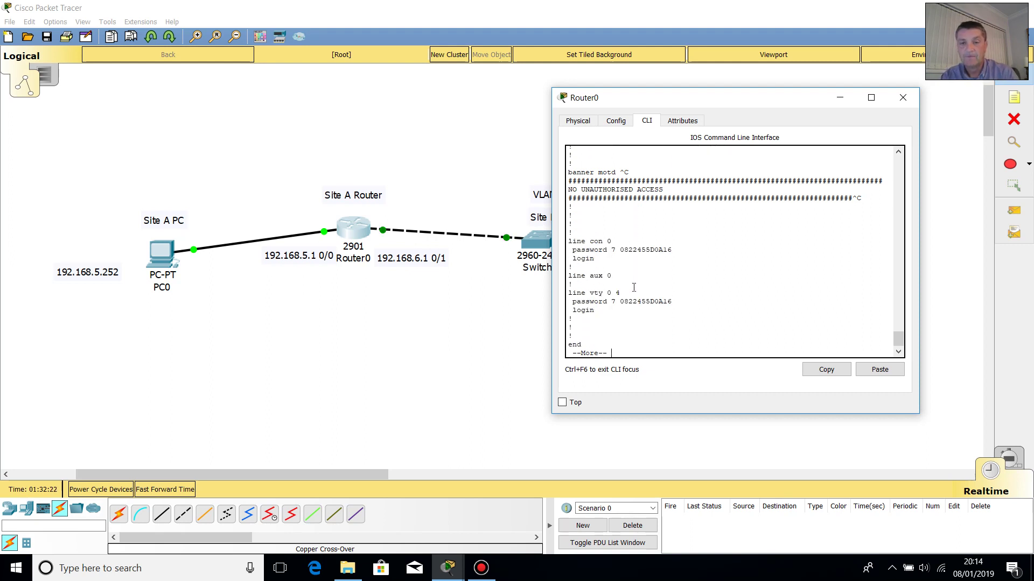
pyautogui.click(593, 242)
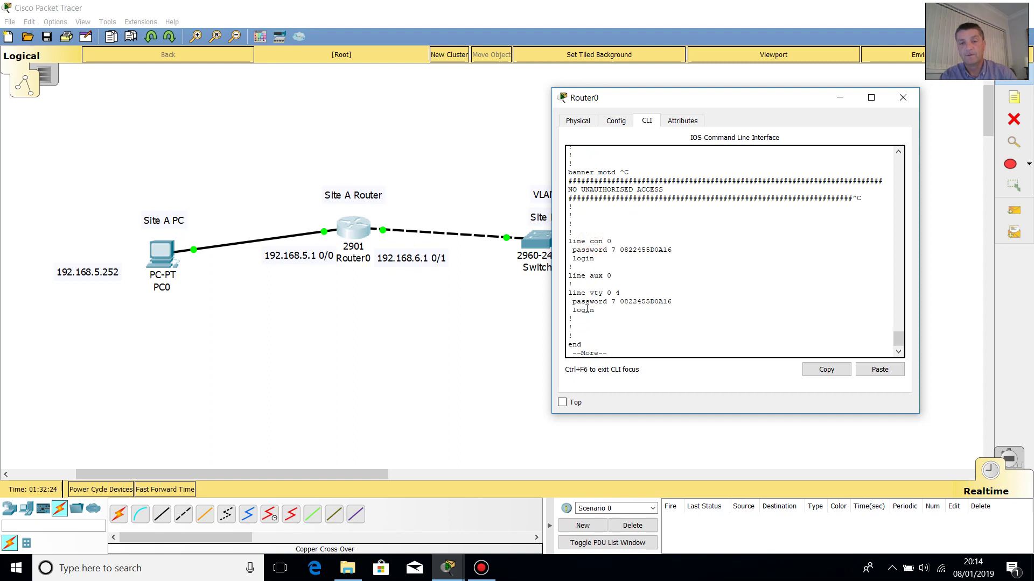
pyautogui.moveTo(590, 293); pyautogui.dragTo(639, 291)
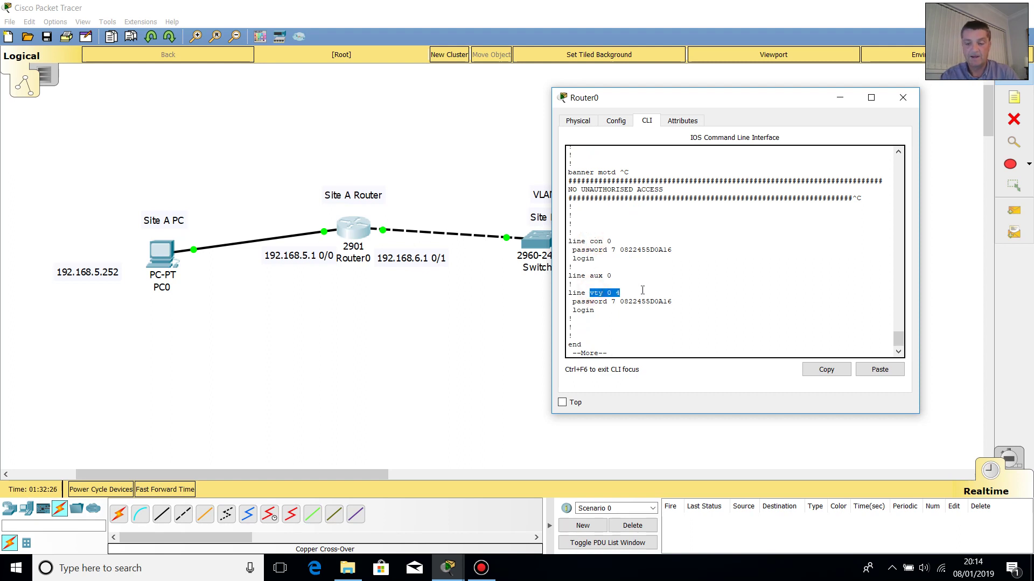
pyautogui.press('space')
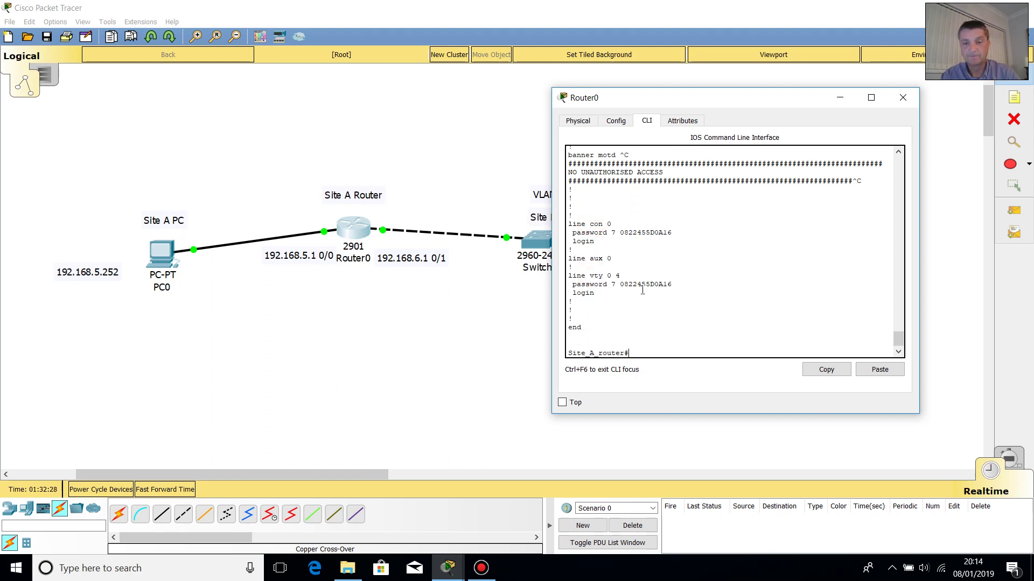
pyautogui.press('Return')
pyautogui.press('Return')
pyautogui.press('Return')
pyautogui.press('Return')
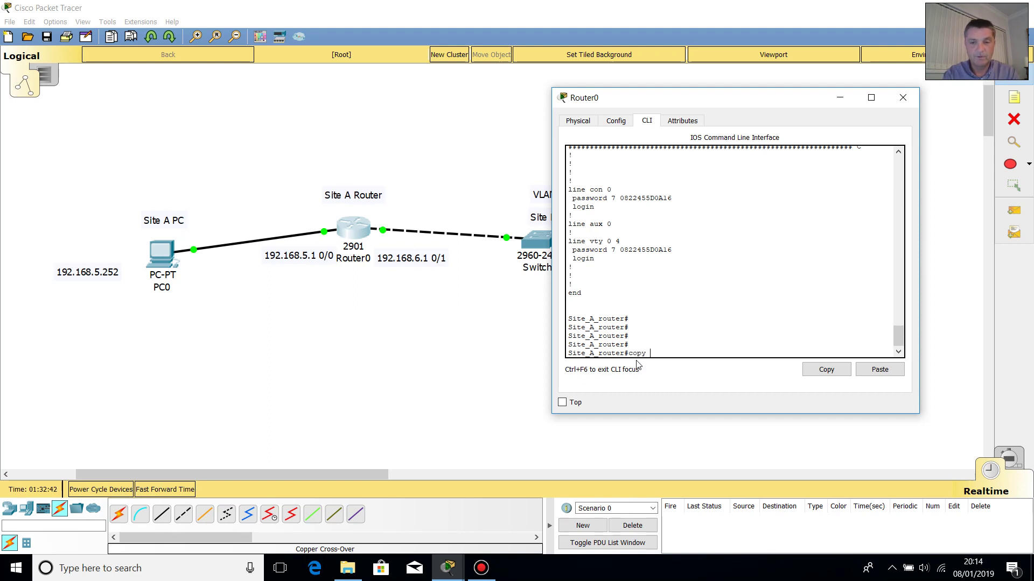
# - Run 'copy running-config startup-config' and accept the default destination, getting [OK]
pyautogui.write('nnin')
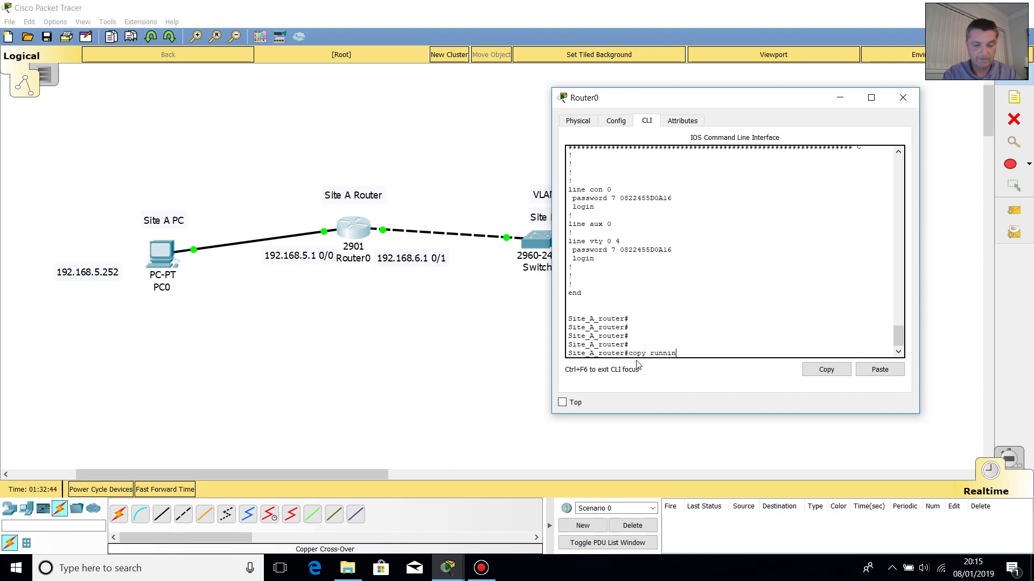
pyautogui.write('g-co')
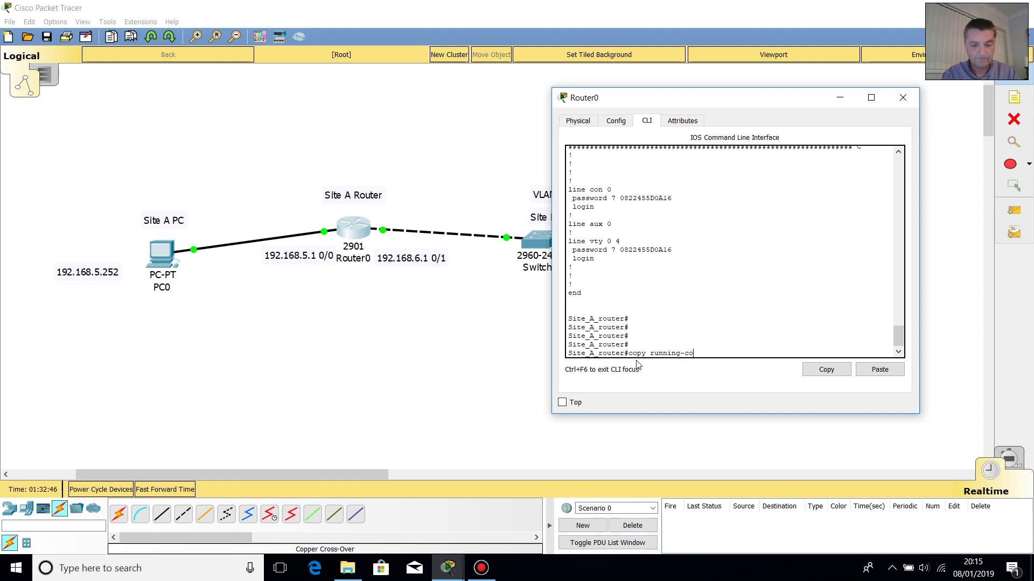
pyautogui.write('nfig start')
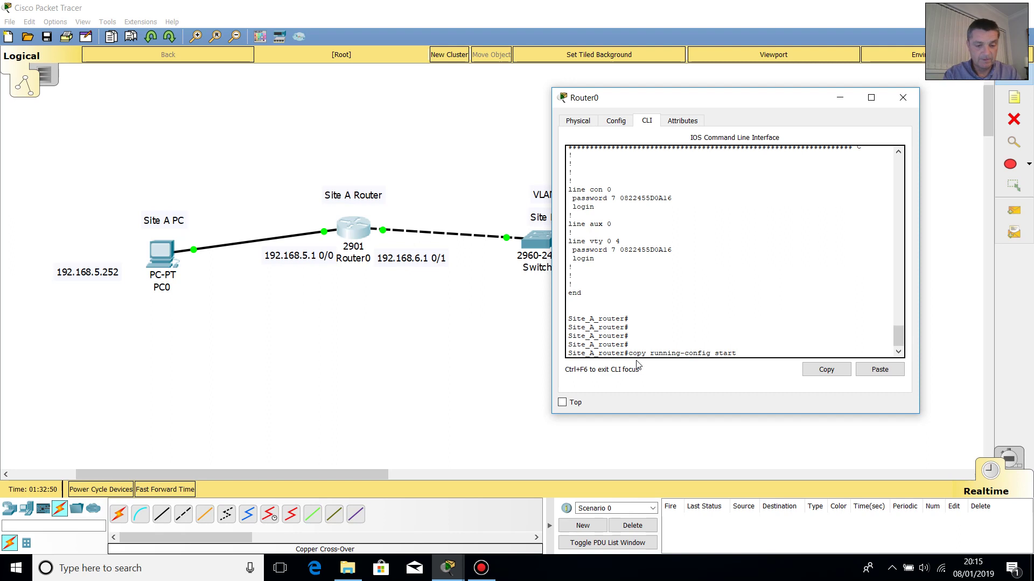
pyautogui.write('up-')
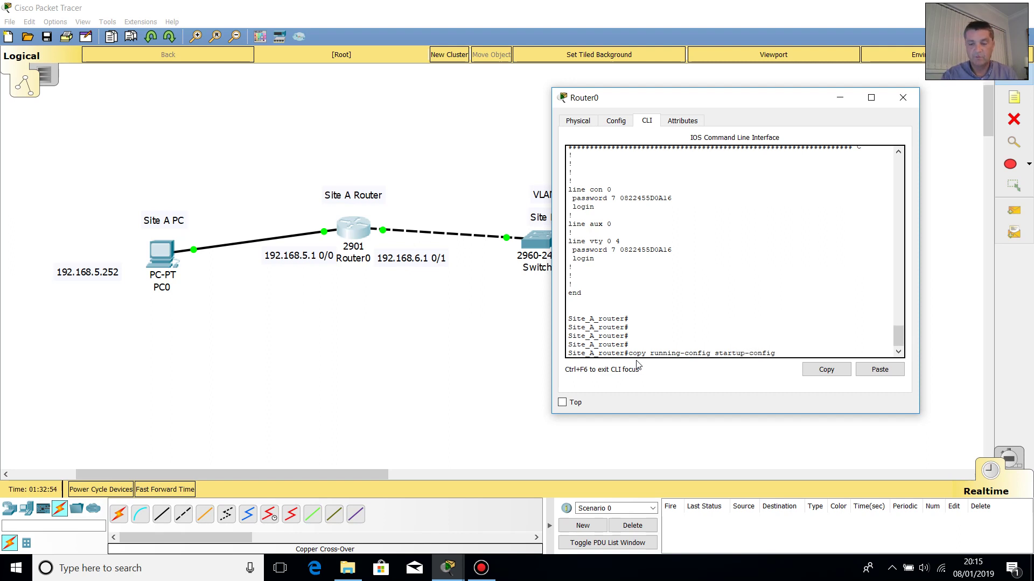
pyautogui.write('config')
pyautogui.press('Return')
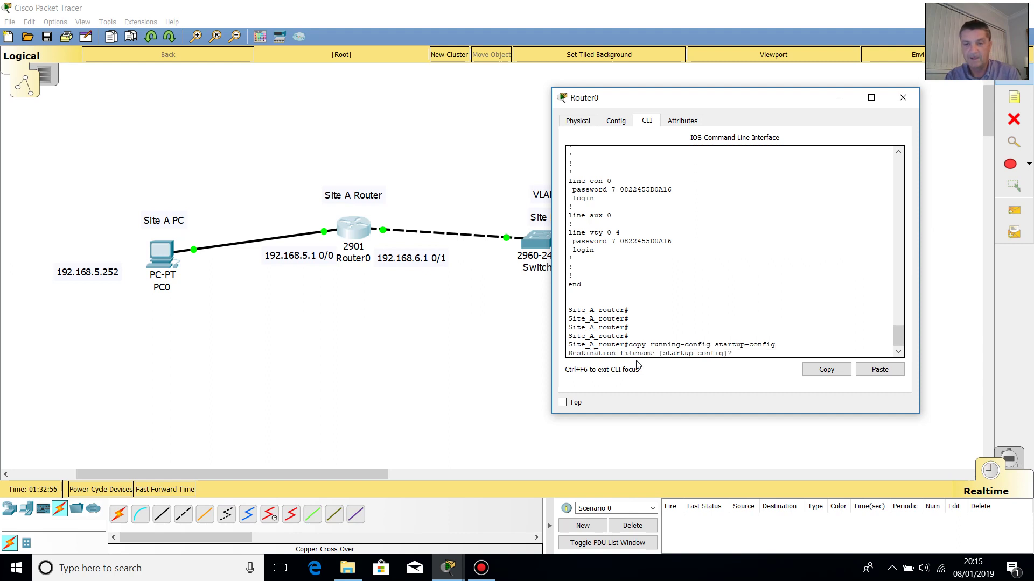
pyautogui.press('Return')
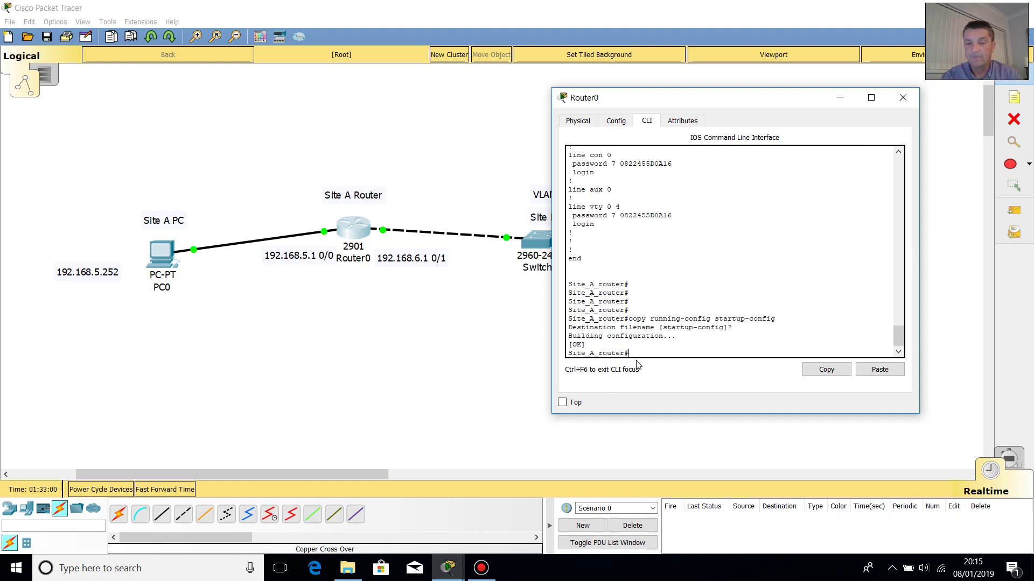
pyautogui.press('Return')
pyautogui.press('Return')
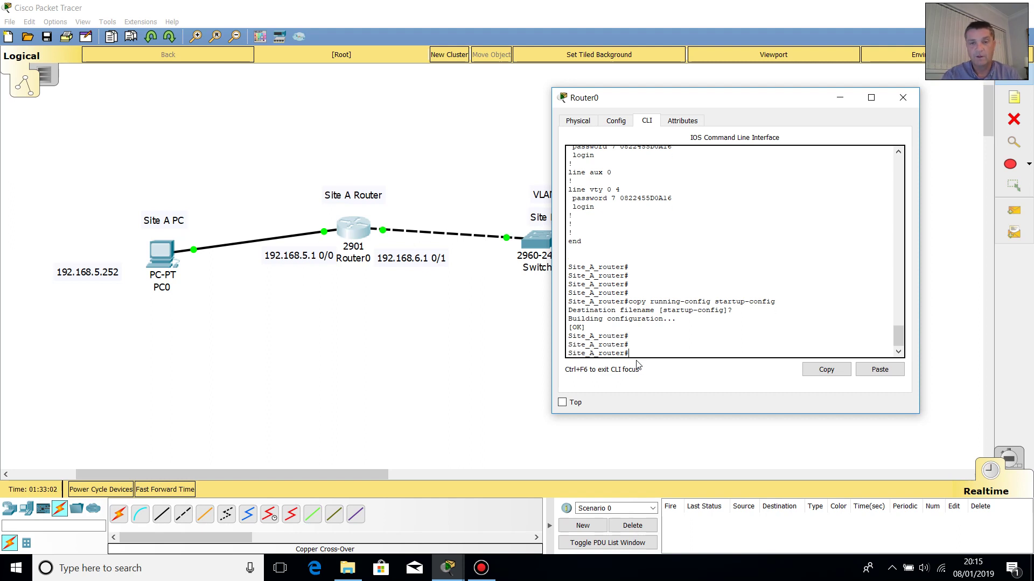
# - Minimize the Router0 console and open PC0, viewing its Config and then Desktop tabs
pyautogui.click(840, 97)
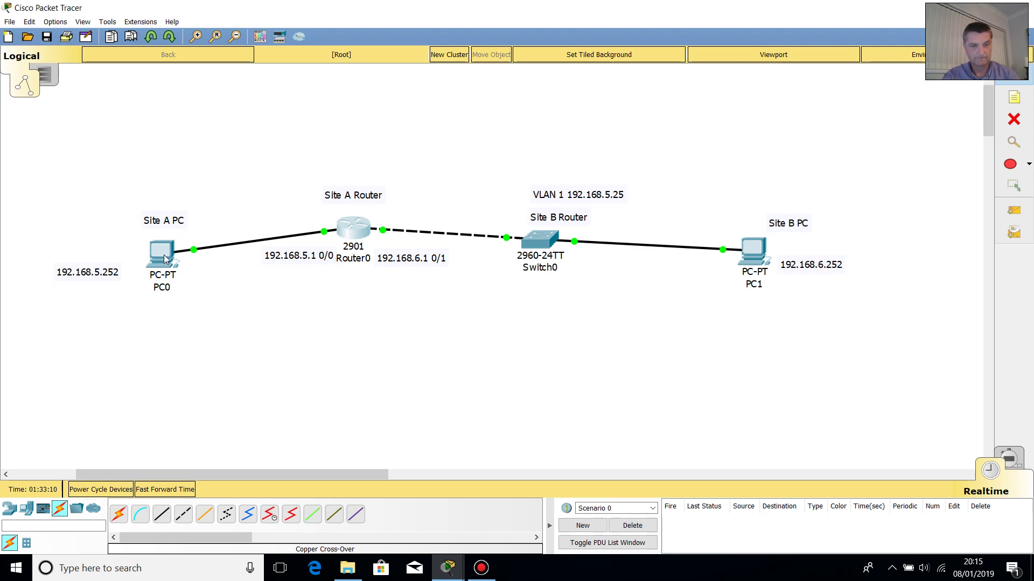
pyautogui.click(165, 259)
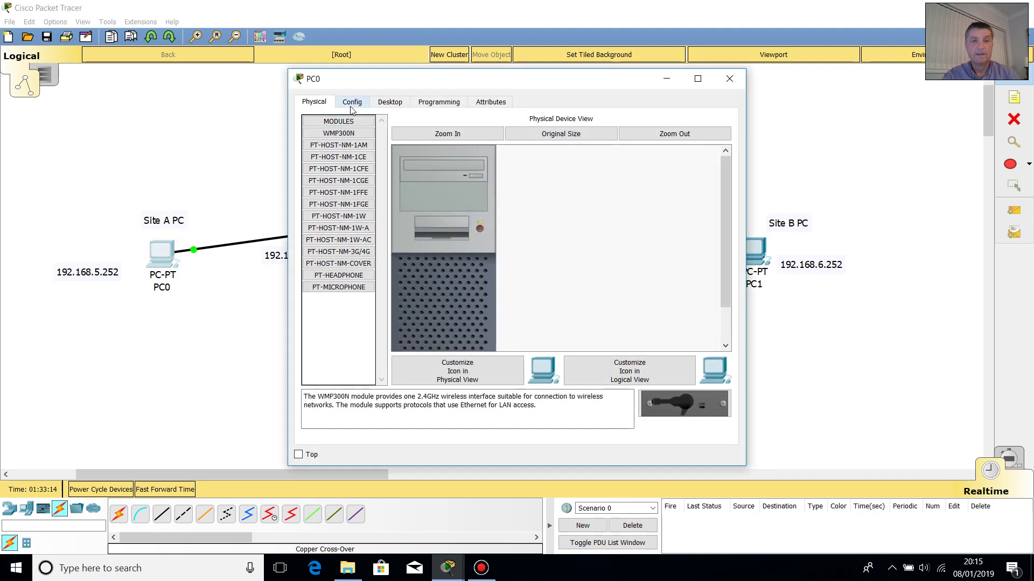
pyautogui.click(353, 102)
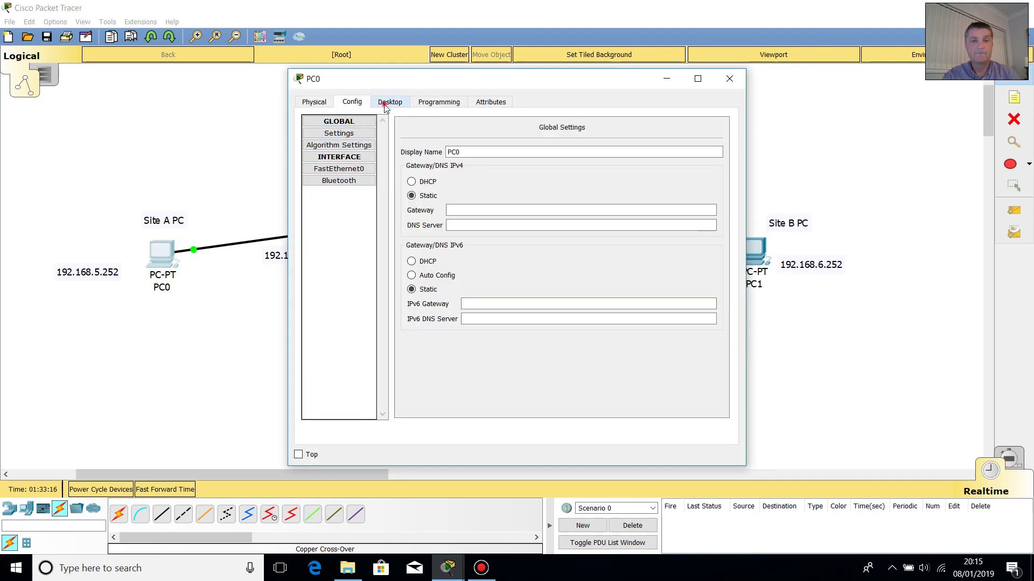
pyautogui.click(385, 102)
# - In IP Configuration, enter IP 192.168.5.252, mask 255.255.255.0, and begin gateway 192.168.5
pyautogui.click(343, 153)
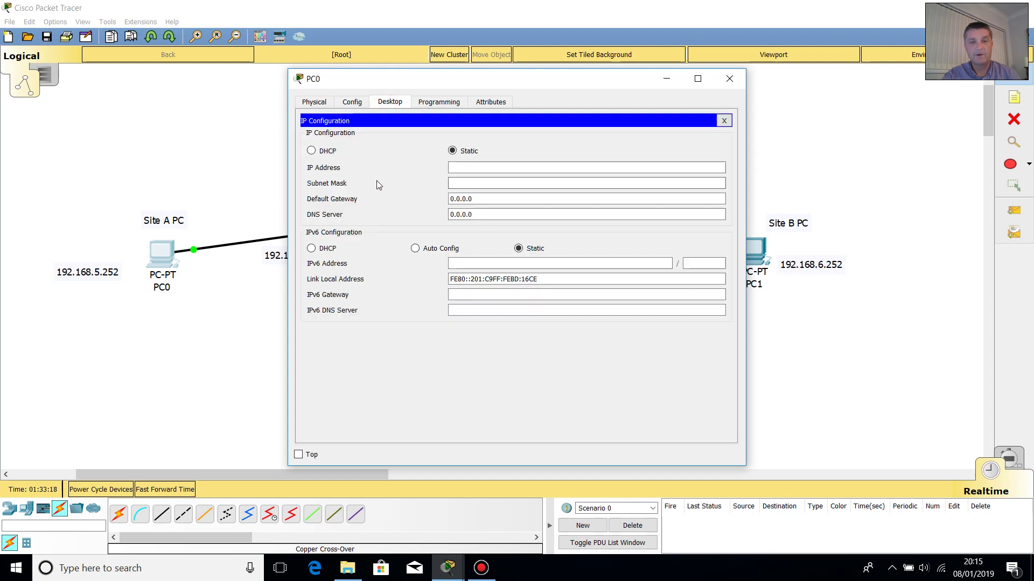
pyautogui.click(463, 167)
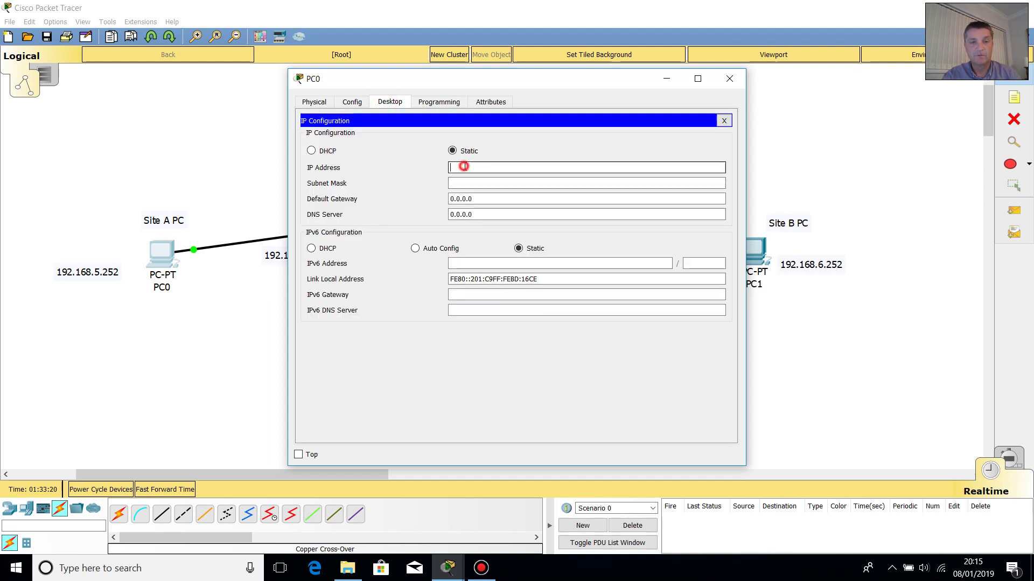
pyautogui.write('192')
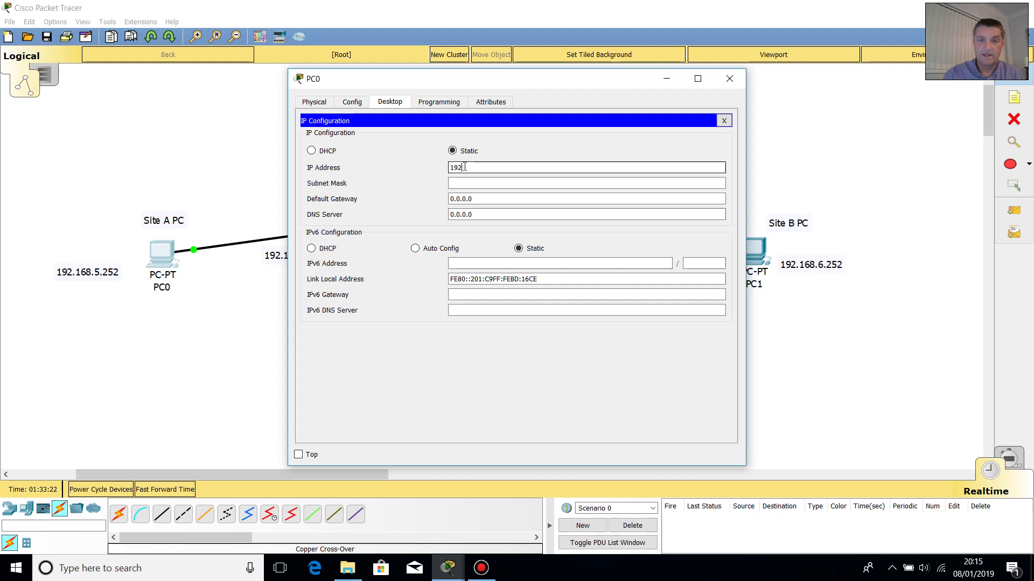
pyautogui.write('.168')
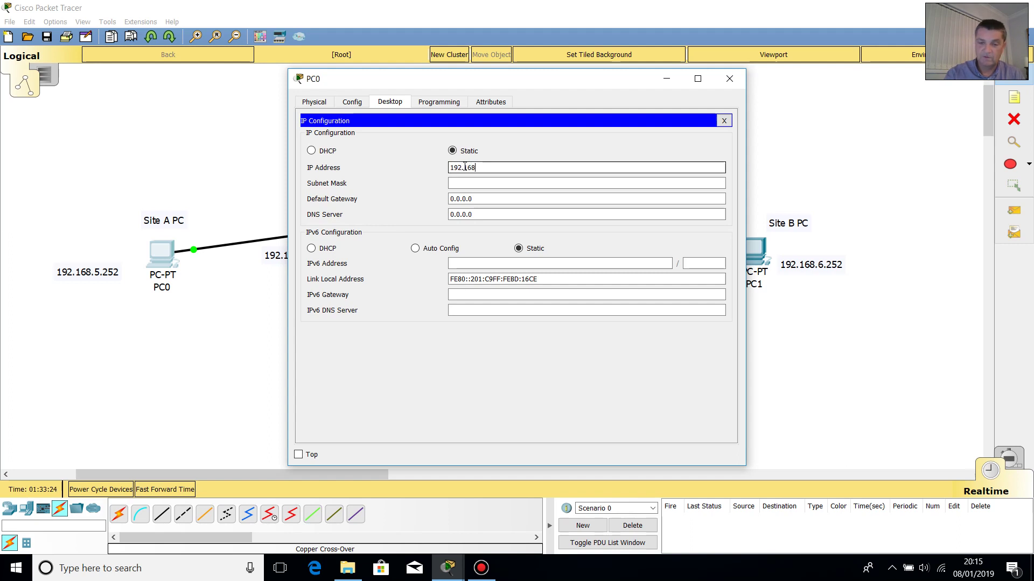
pyautogui.write('.5.252')
pyautogui.click(471, 183)
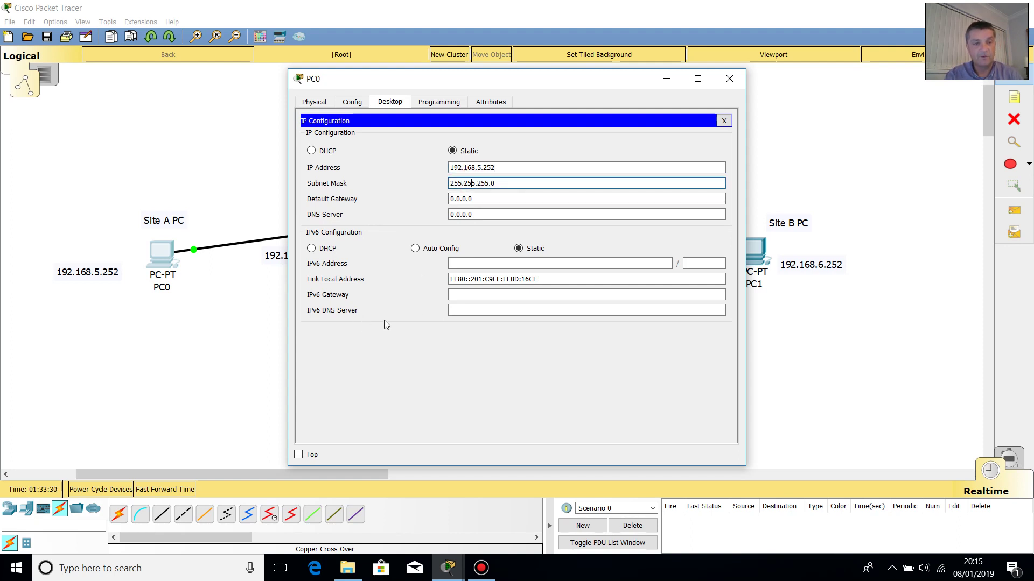
pyautogui.moveTo(481, 81); pyautogui.dragTo(636, 87)
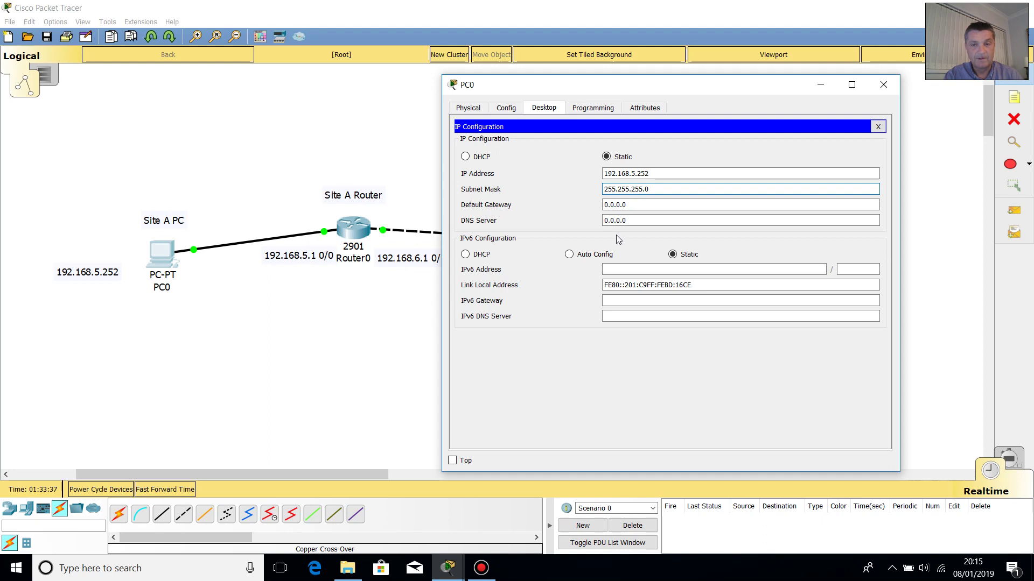
pyautogui.doubleClick(634, 204)
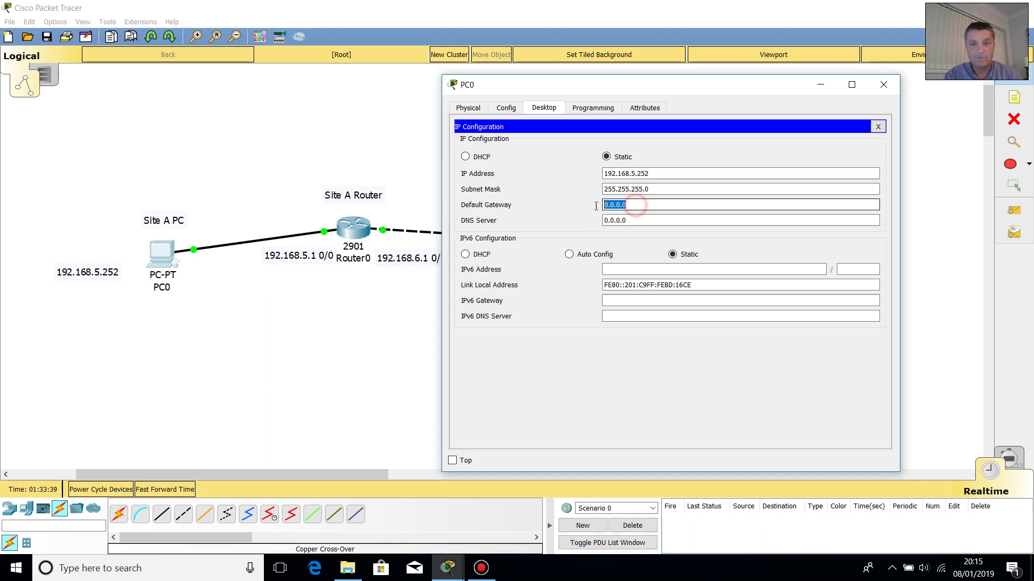
pyautogui.write('19')
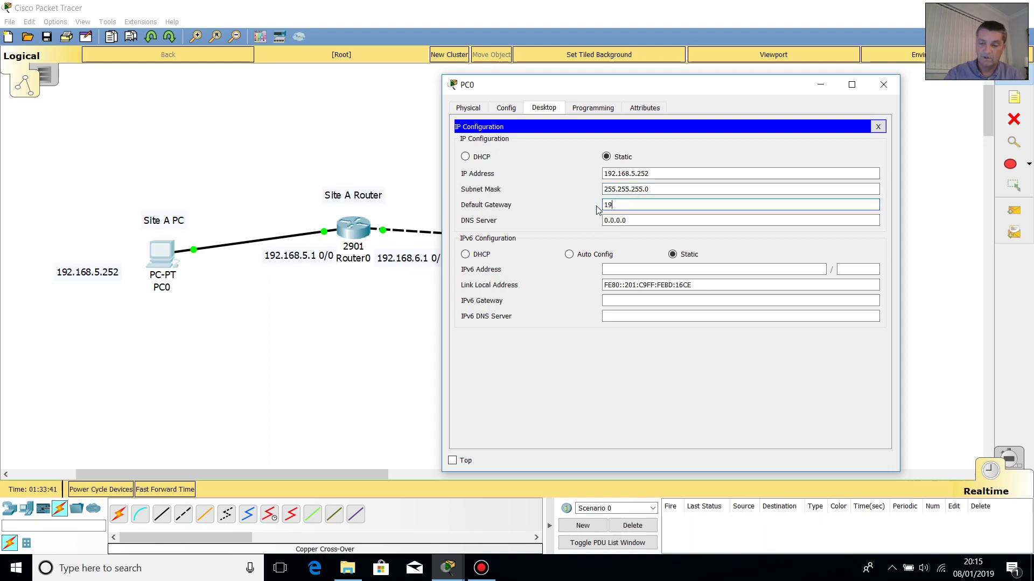
pyautogui.write('2.16')
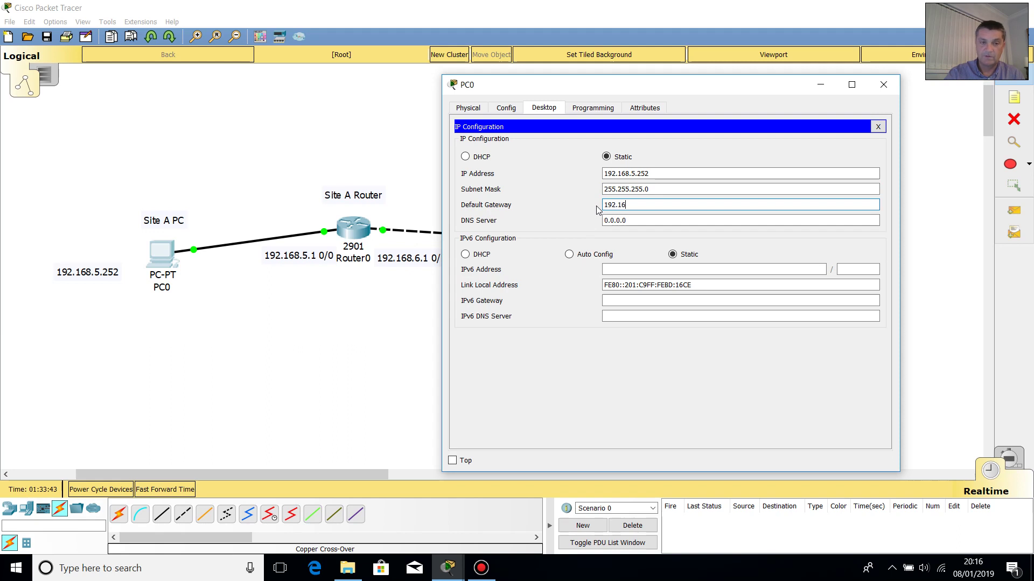
pyautogui.write('8.5.1')
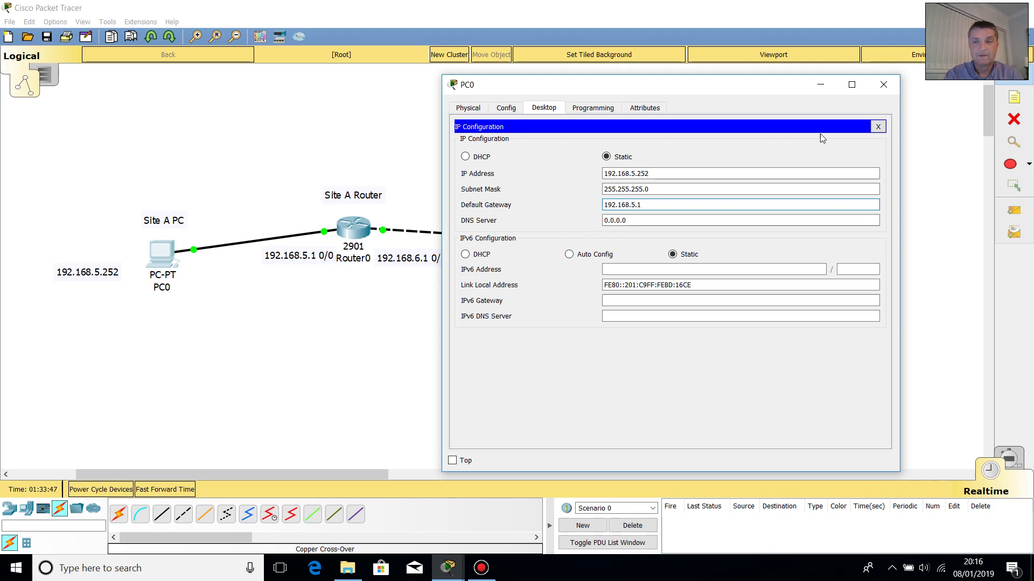
# - Close the PC0 window and click the canvas, leaving the full topology in view
pyautogui.click(883, 86)
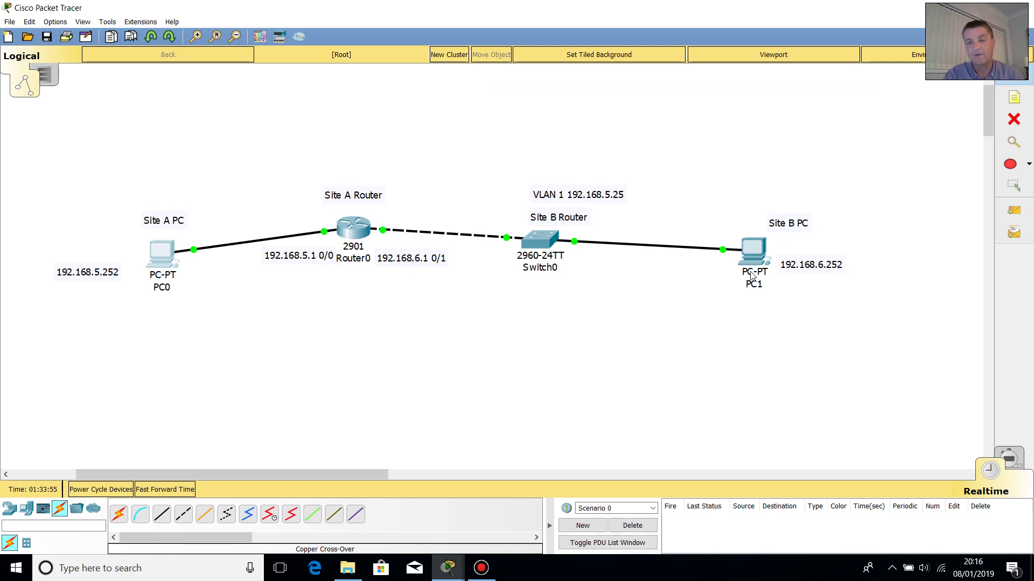
pyautogui.click(717, 264)
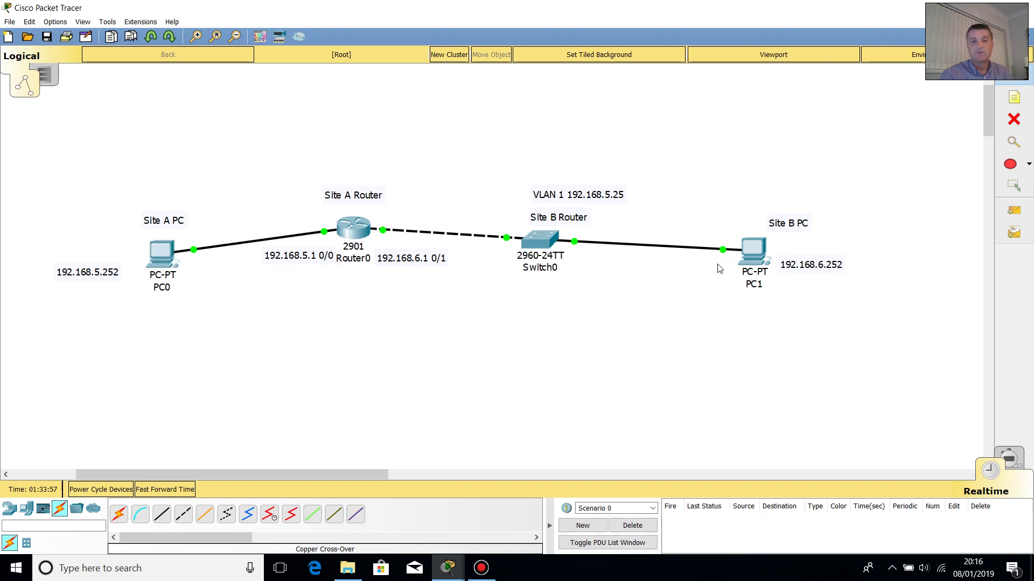